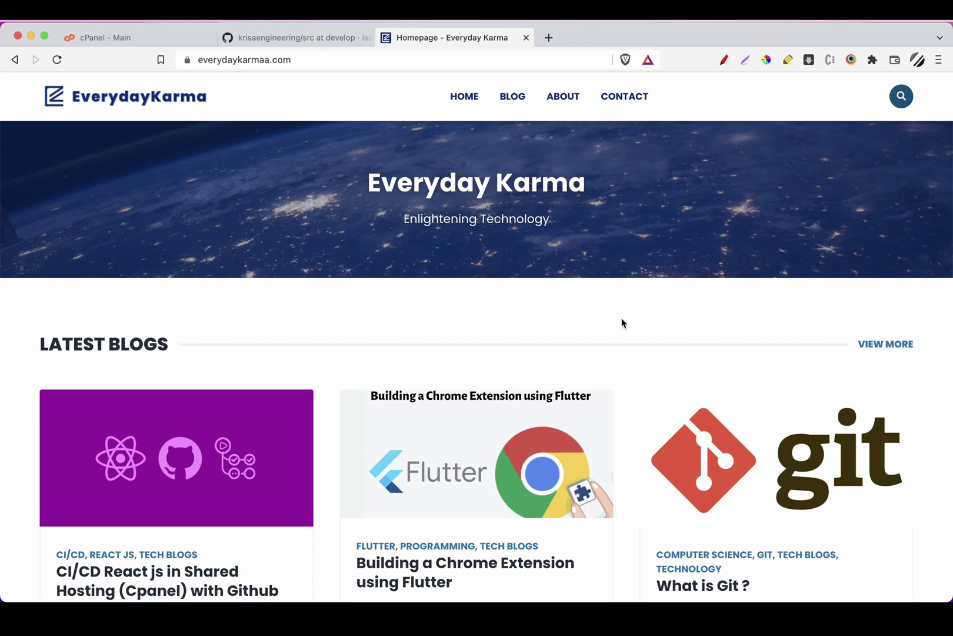
Open the cPanel File Manager and look at the contents of the public_html directory
{"action": "left_click", "coordinate": [145, 40]}
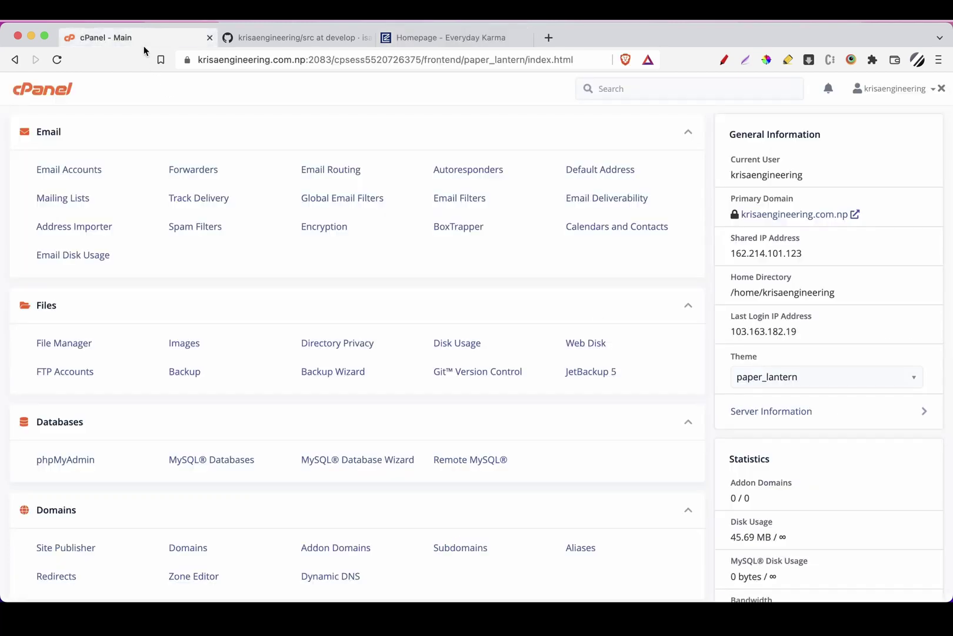
{"action": "left_click", "coordinate": [79, 341]}
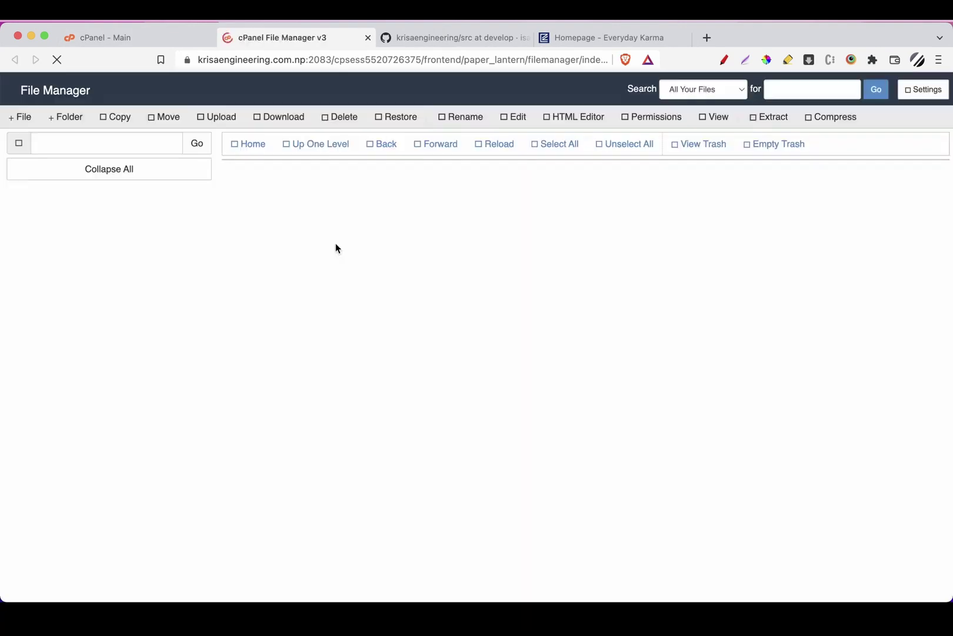
{"action": "double_click", "coordinate": [306, 299]}
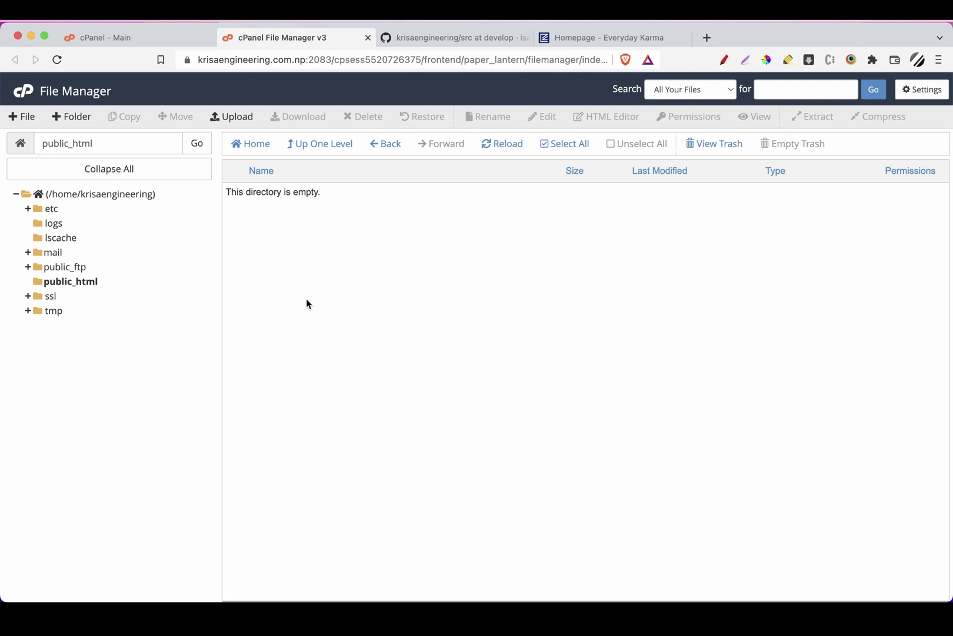
Switch to VS Code to view the krisaengineering project files, and return to the browser
{"action": "key", "text": "ctrl+Right"}
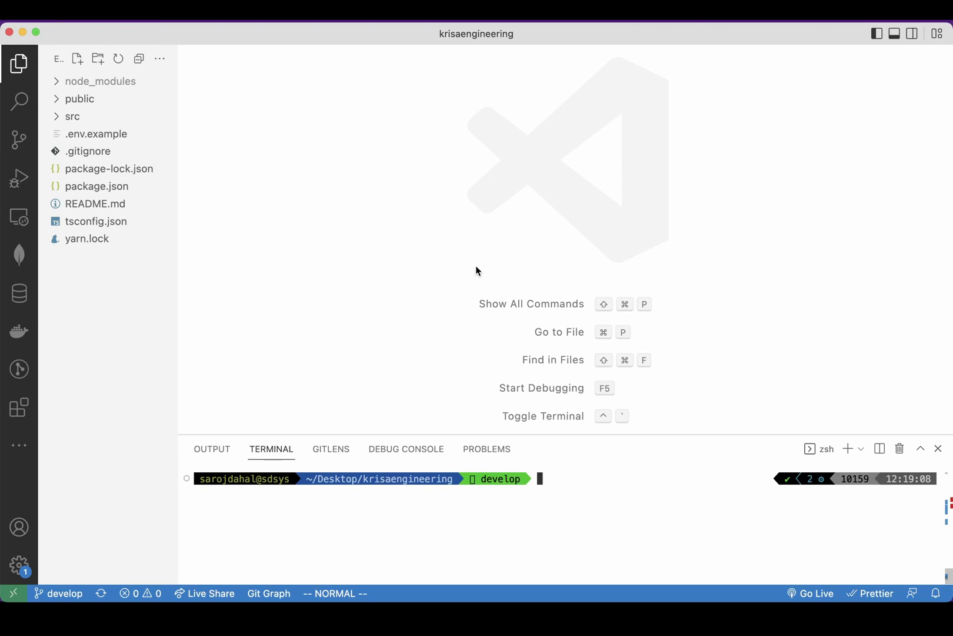
{"action": "left_click", "coordinate": [257, 265]}
{"action": "key", "text": "super+Tab"}
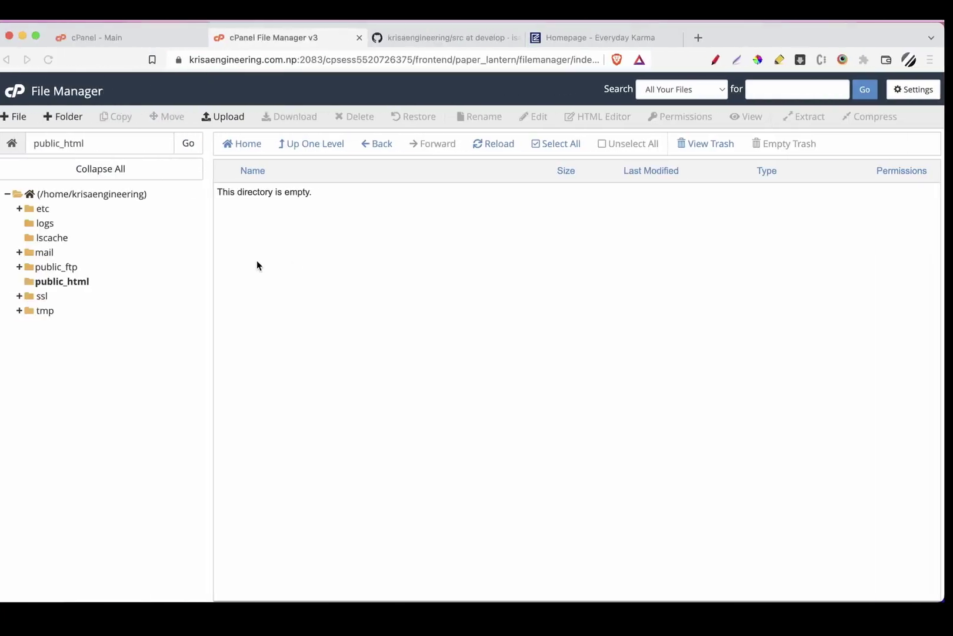
Browse the Everyday Karma homepage and search the site for "react cpanel"
{"action": "left_click", "coordinate": [555, 42]}
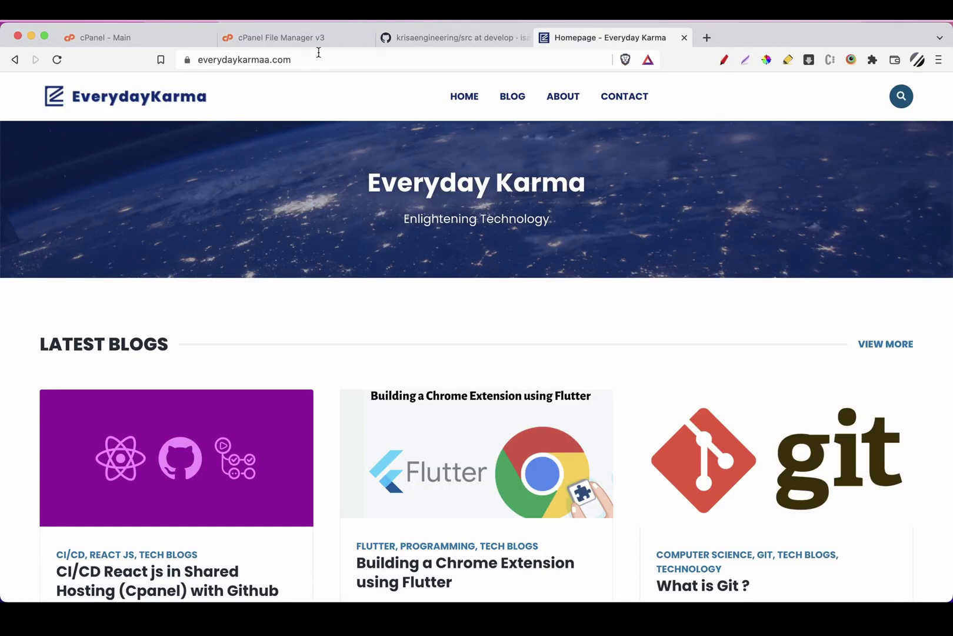
{"action": "scroll", "coordinate": [313, 241], "scroll_direction": "down", "scroll_amount": 1}
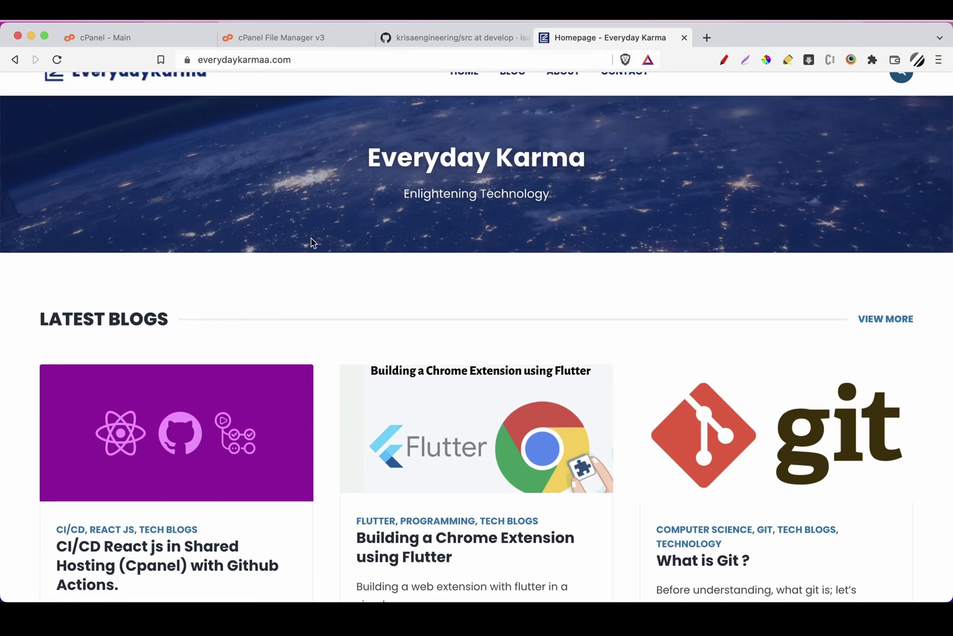
{"action": "scroll", "coordinate": [310, 244], "scroll_direction": "down", "scroll_amount": 2}
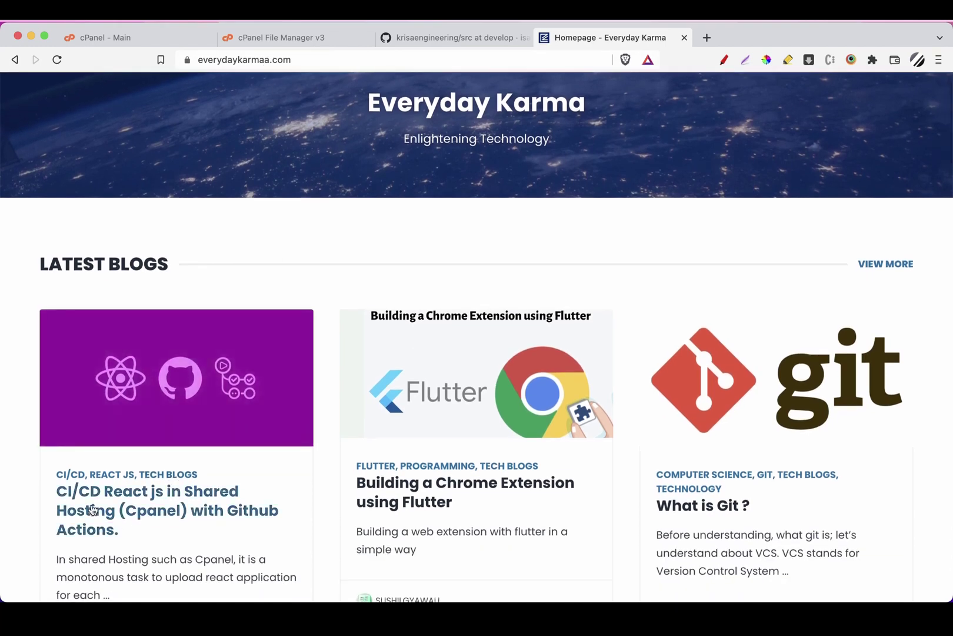
{"action": "scroll", "coordinate": [183, 495], "scroll_direction": "down", "scroll_amount": 1}
{"action": "scroll", "coordinate": [185, 497], "scroll_direction": "up", "scroll_amount": 4}
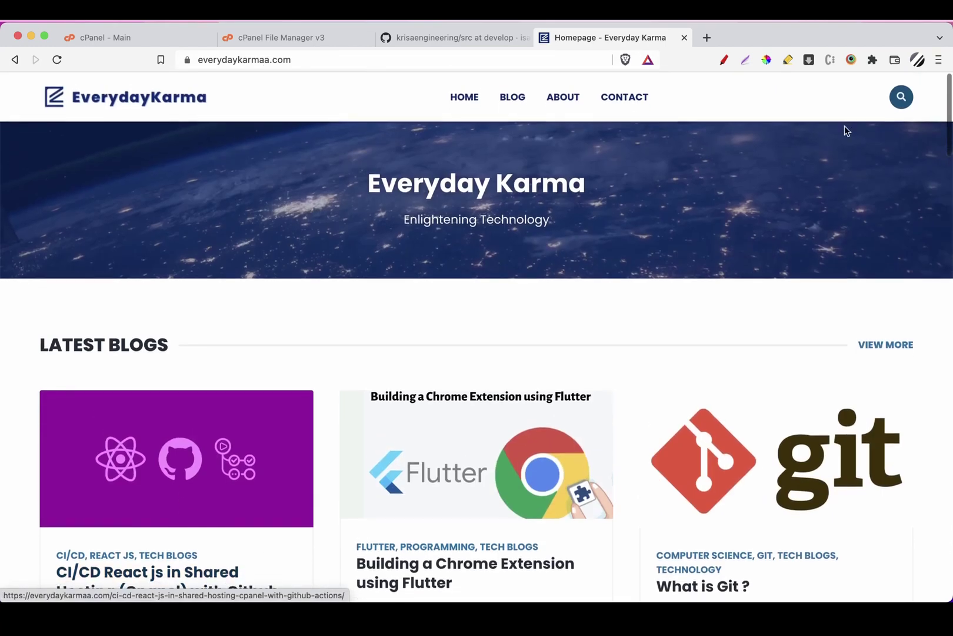
{"action": "left_click", "coordinate": [901, 96]}
{"action": "left_click", "coordinate": [445, 341]}
{"action": "type", "text": "react cpanel"}
{"action": "key", "text": "Return"}
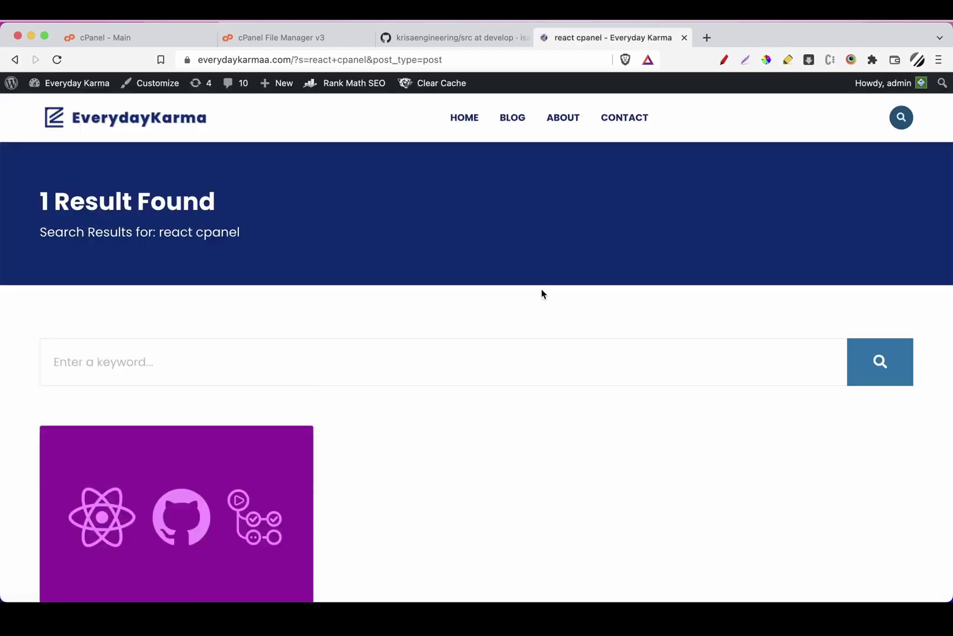
Open the article "CI/CD React js in Shared Hosting (Cpanel) with Github Actions." and read its instructions on creating an FTP account
{"action": "scroll", "coordinate": [476, 340], "scroll_direction": "down", "scroll_amount": 5}
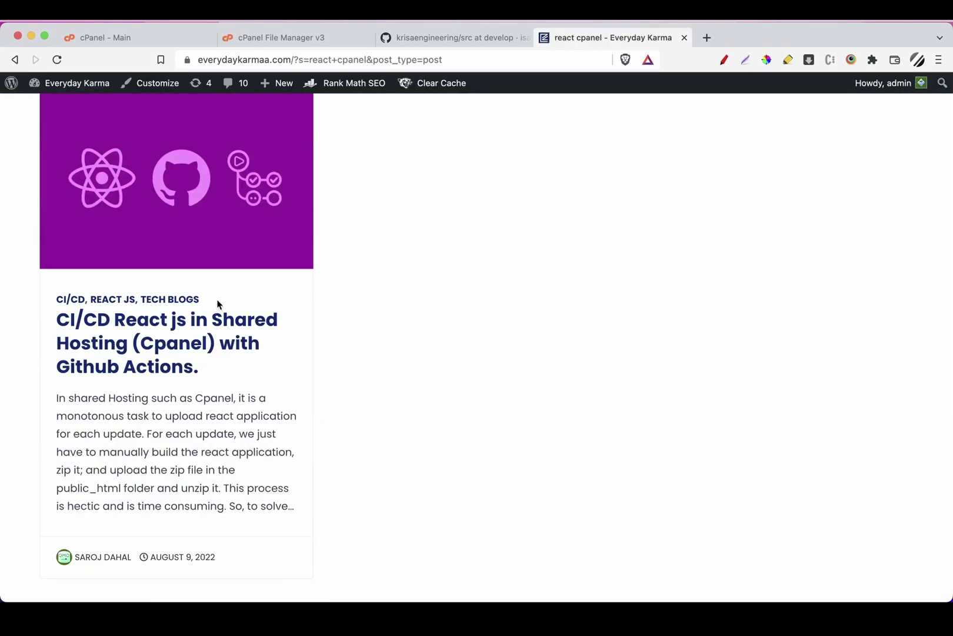
{"action": "left_click", "coordinate": [203, 327]}
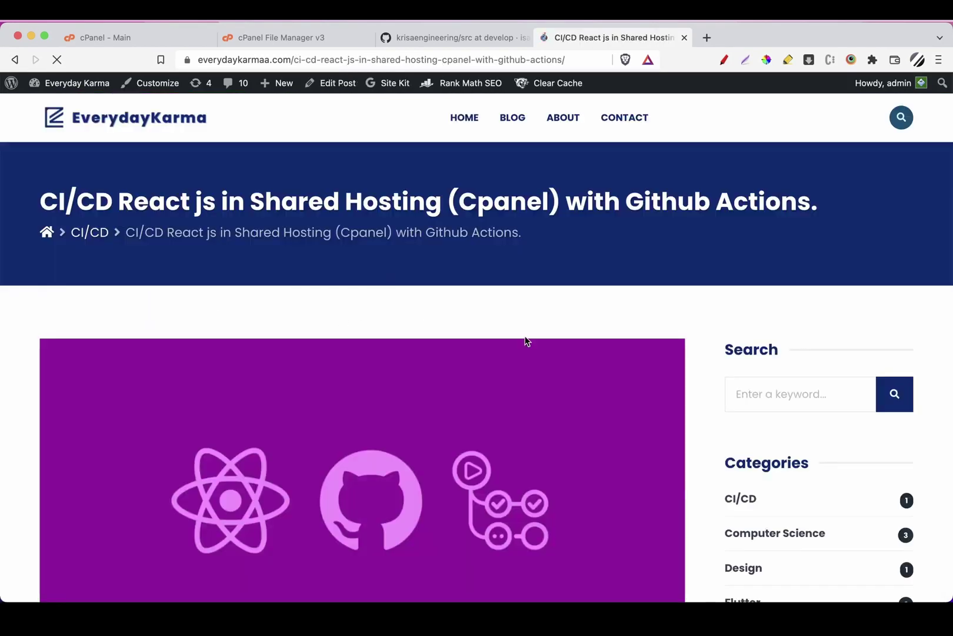
{"action": "scroll", "coordinate": [526, 340], "scroll_direction": "down", "scroll_amount": 6}
{"action": "scroll", "coordinate": [525, 340], "scroll_direction": "down", "scroll_amount": 4}
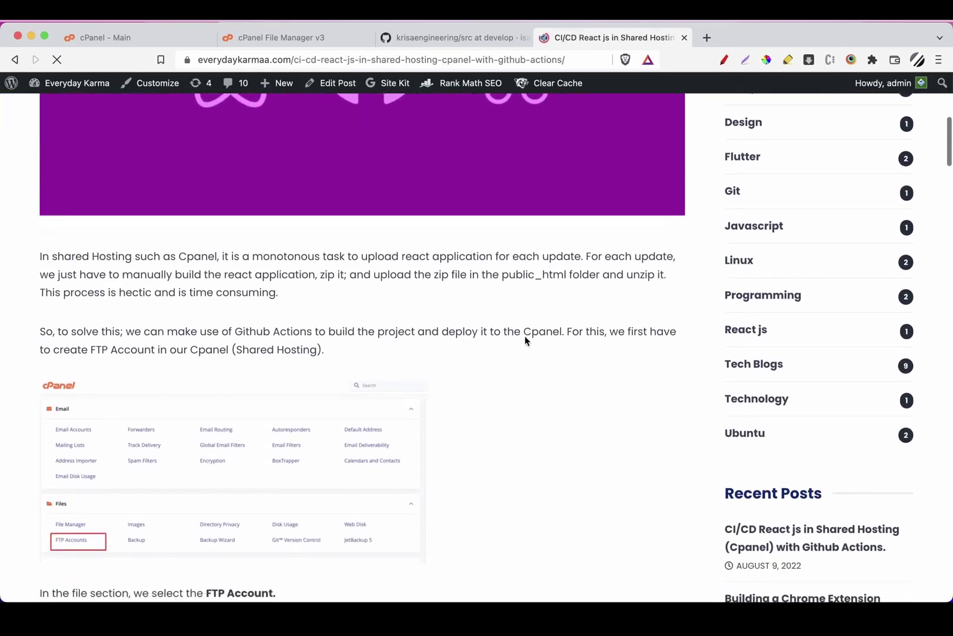
{"action": "scroll", "coordinate": [526, 340], "scroll_direction": "down", "scroll_amount": 3}
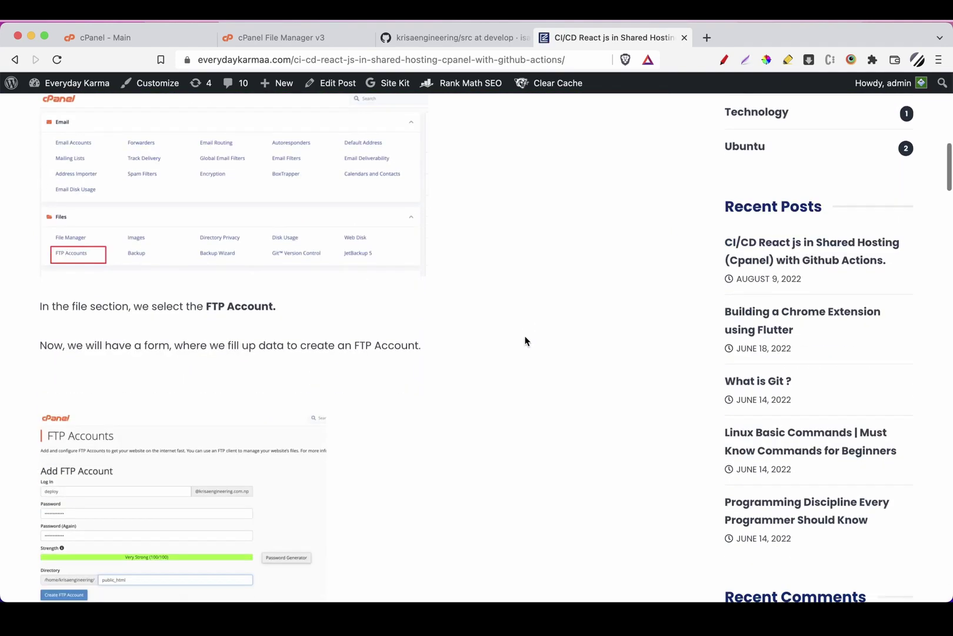
{"action": "scroll", "coordinate": [417, 316], "scroll_direction": "up", "scroll_amount": 1}
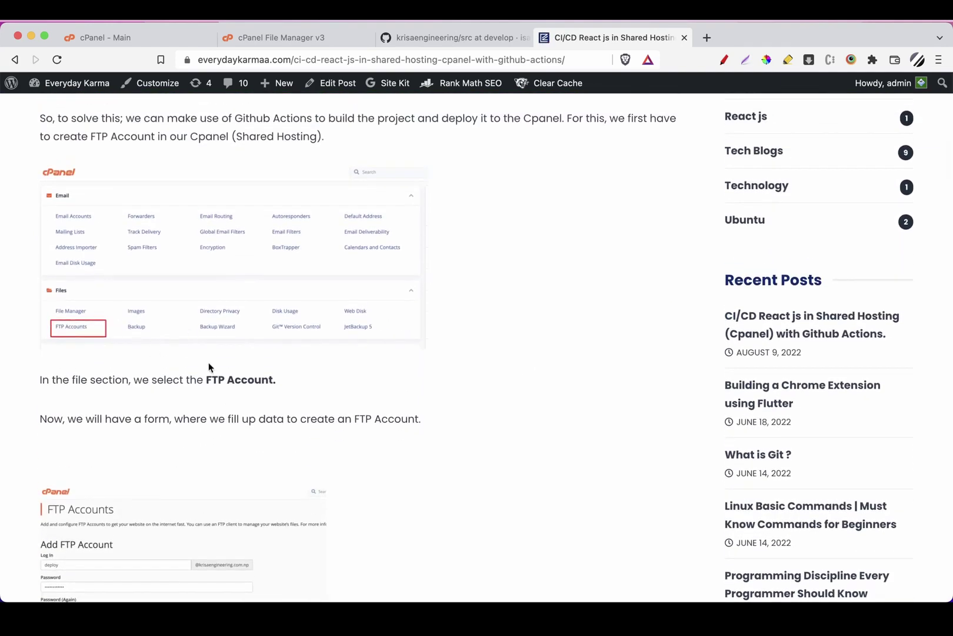
{"action": "scroll", "coordinate": [208, 362], "scroll_direction": "up", "scroll_amount": 1}
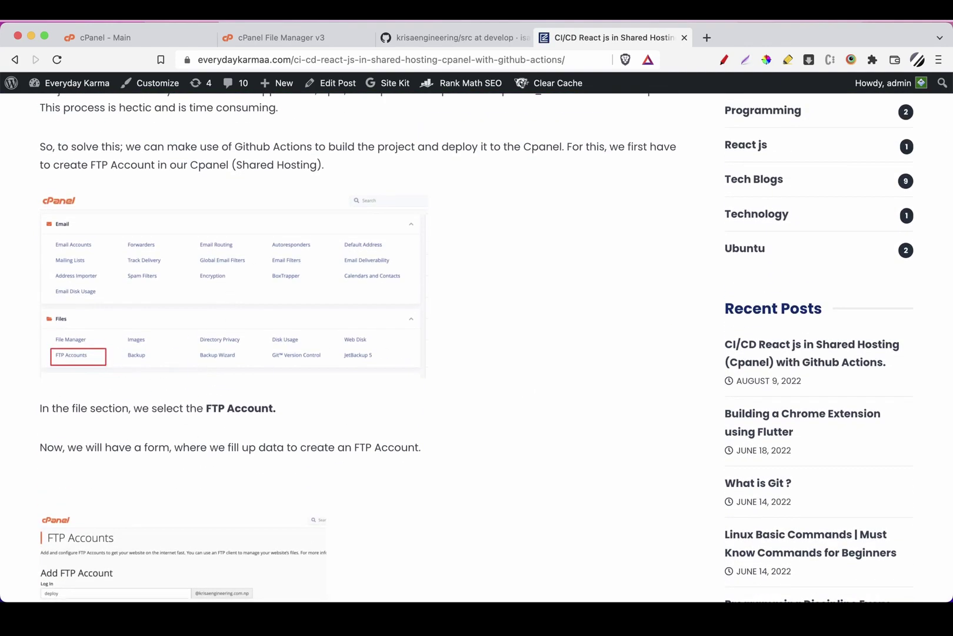
Load krisaengineering.com.np in a new browser tab to view the live site
{"action": "key", "text": "super+t"}
{"action": "type", "text": "kris"}
{"action": "key", "text": "Return"}
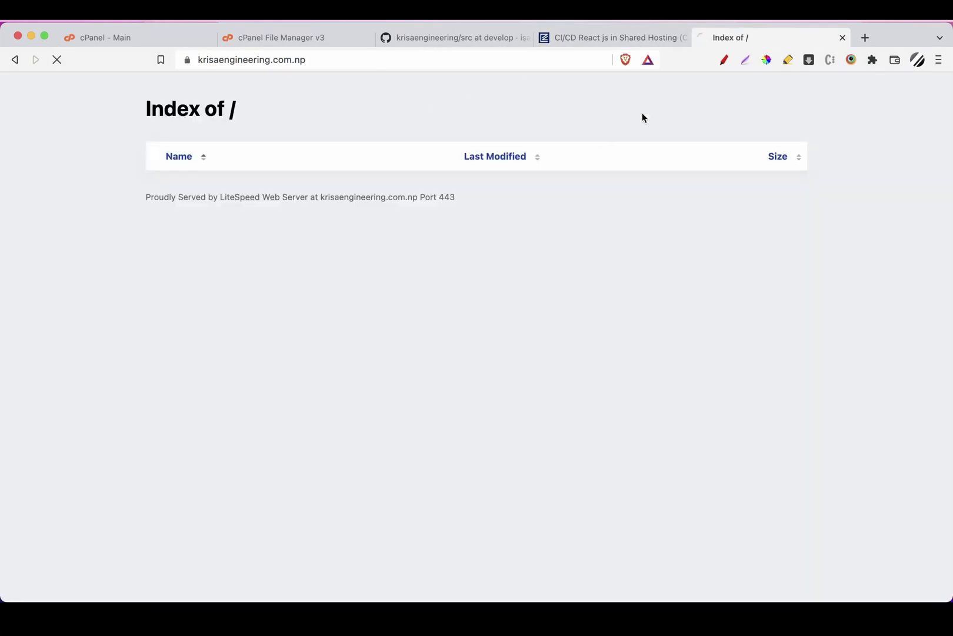
Return to the cPanel main page and open FTP Accounts
{"action": "left_click", "coordinate": [154, 36]}
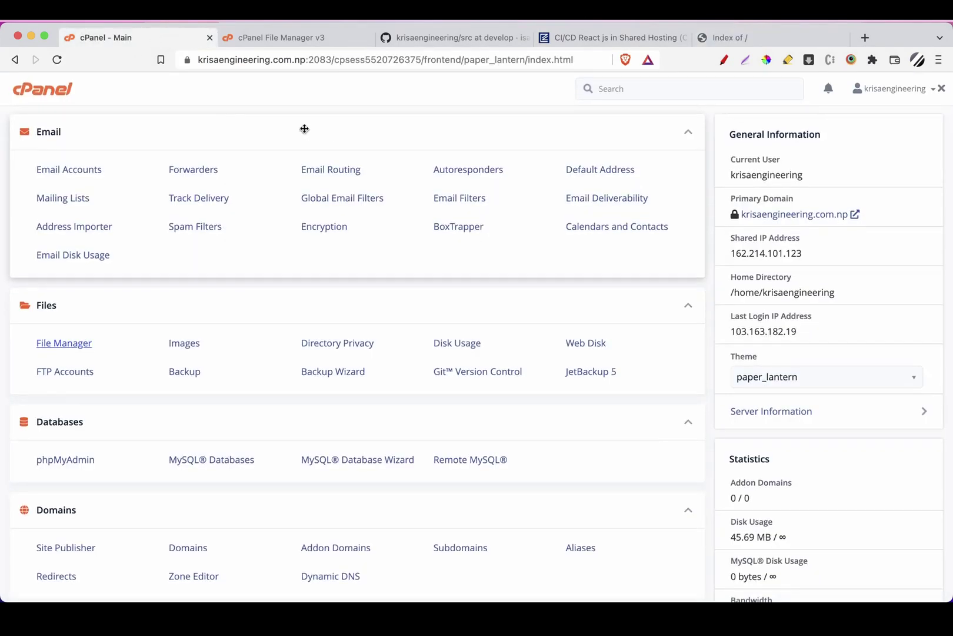
{"action": "left_click_drag", "start_coordinate": [253, 62], "coordinate": [575, 61]}
{"action": "left_click", "coordinate": [166, 213]}
{"action": "left_click", "coordinate": [74, 372]}
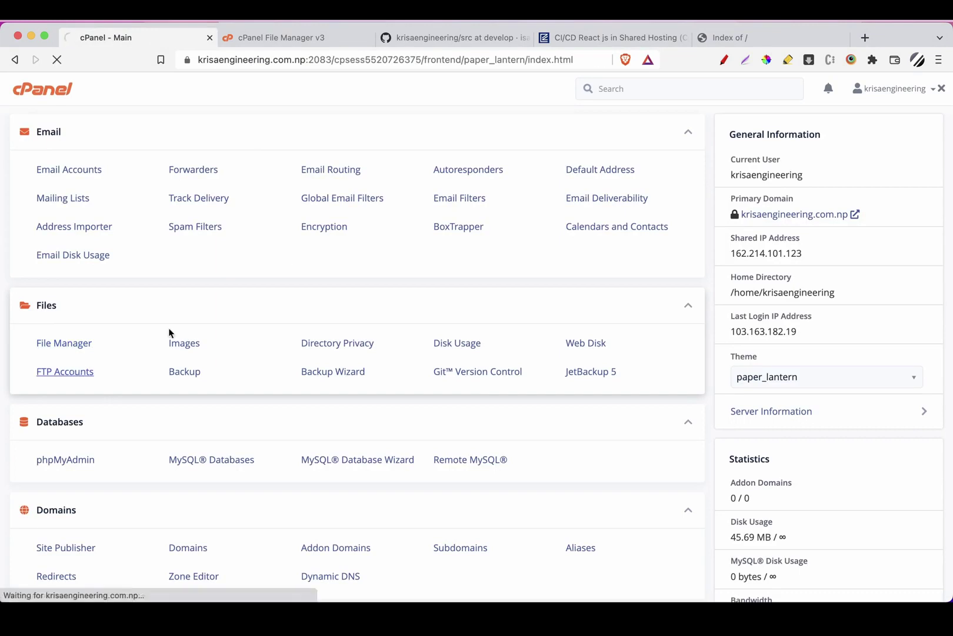
Check the article's example of the filled-in Add FTP Account form, and return to cPanel's FTP Accounts page
{"action": "left_click", "coordinate": [586, 39]}
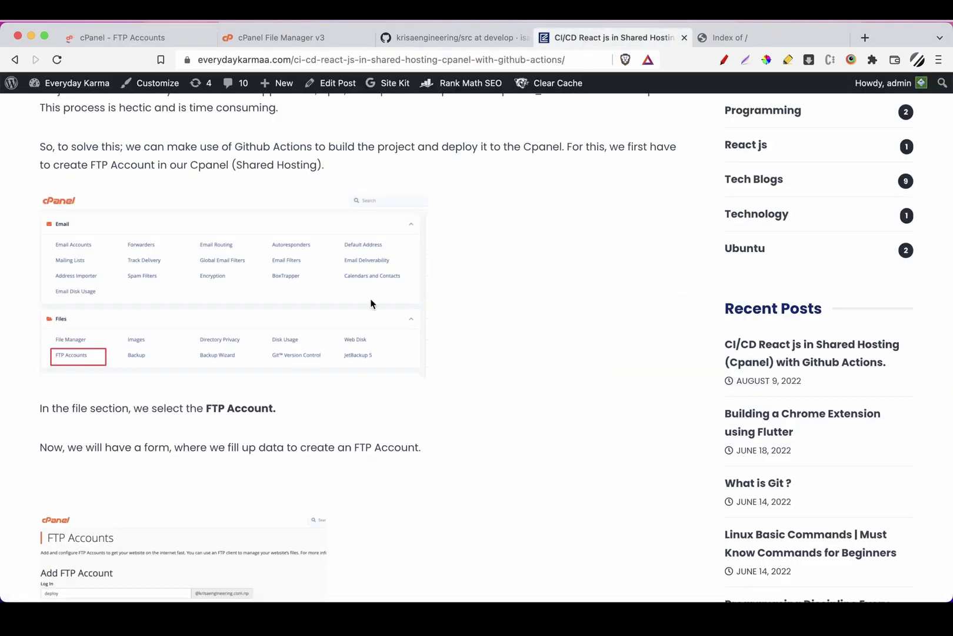
{"action": "scroll", "coordinate": [353, 314], "scroll_direction": "down", "scroll_amount": 2}
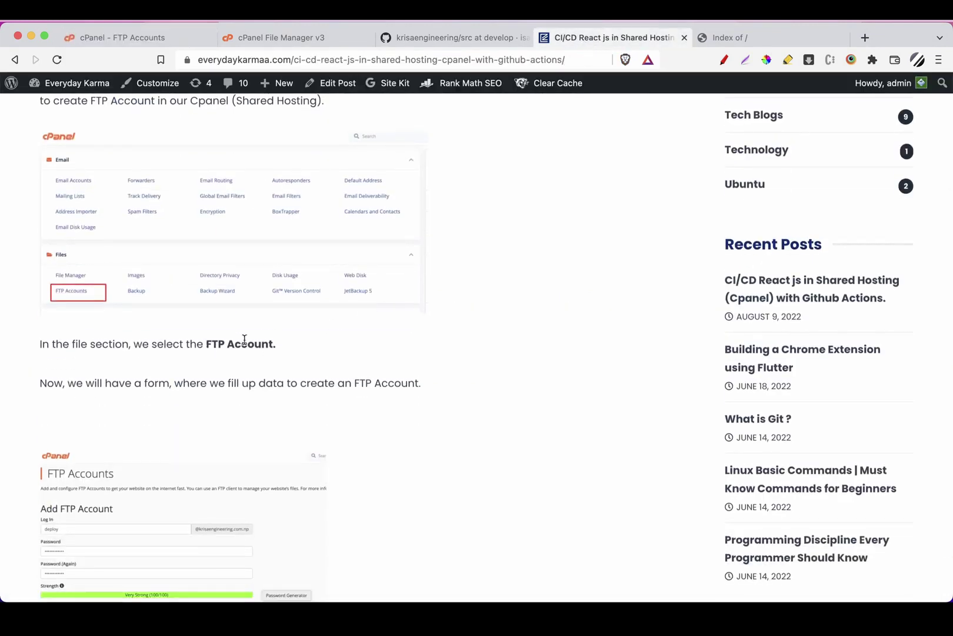
{"action": "scroll", "coordinate": [243, 341], "scroll_direction": "down", "scroll_amount": 1}
{"action": "scroll", "coordinate": [159, 76], "scroll_direction": "down", "scroll_amount": 2}
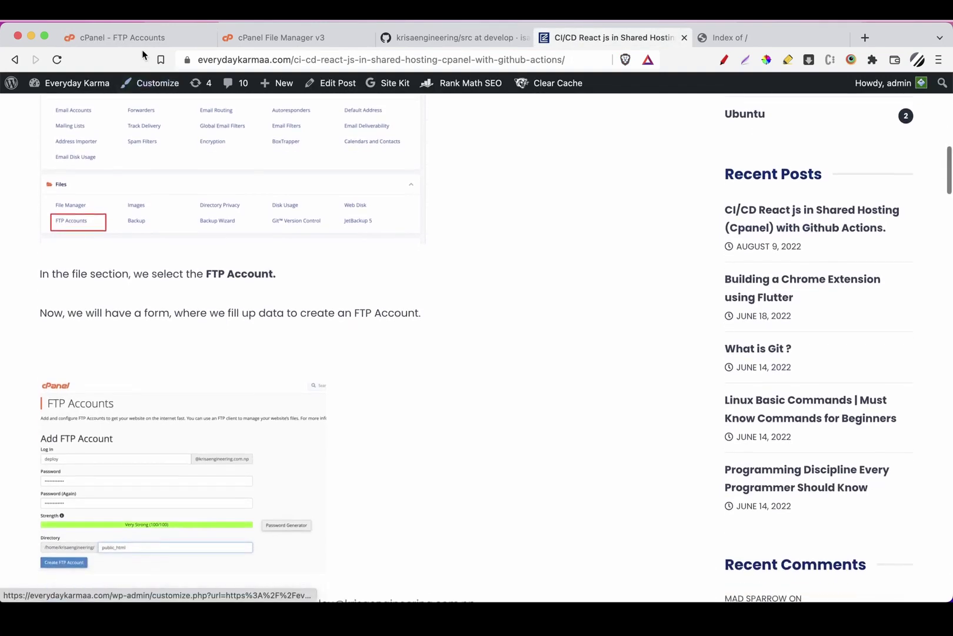
{"action": "left_click", "coordinate": [122, 37]}
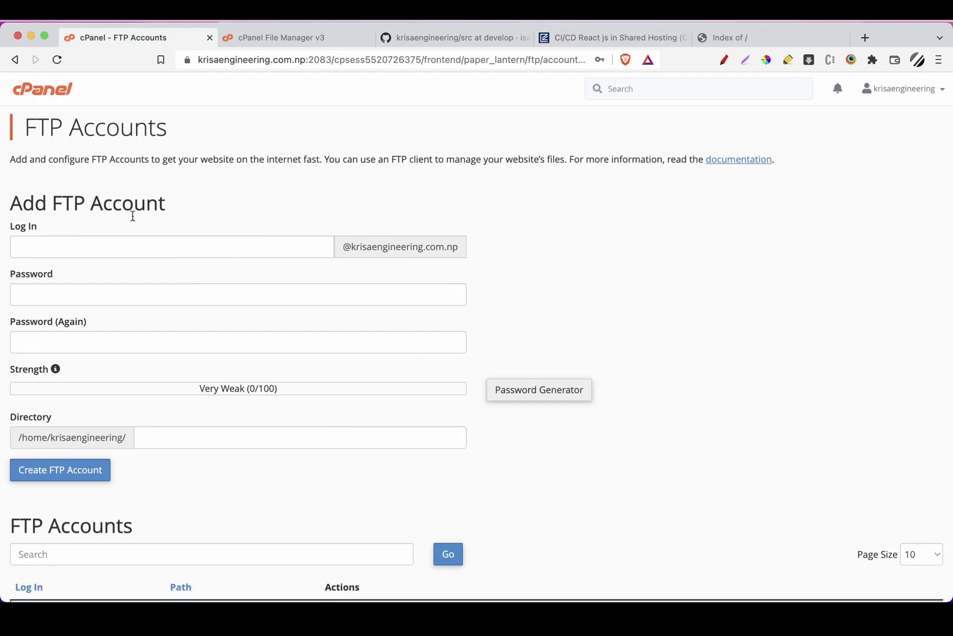
Review the existing FTP accounts and enter "deploy" as the new account's login
{"action": "left_click", "coordinate": [122, 253]}
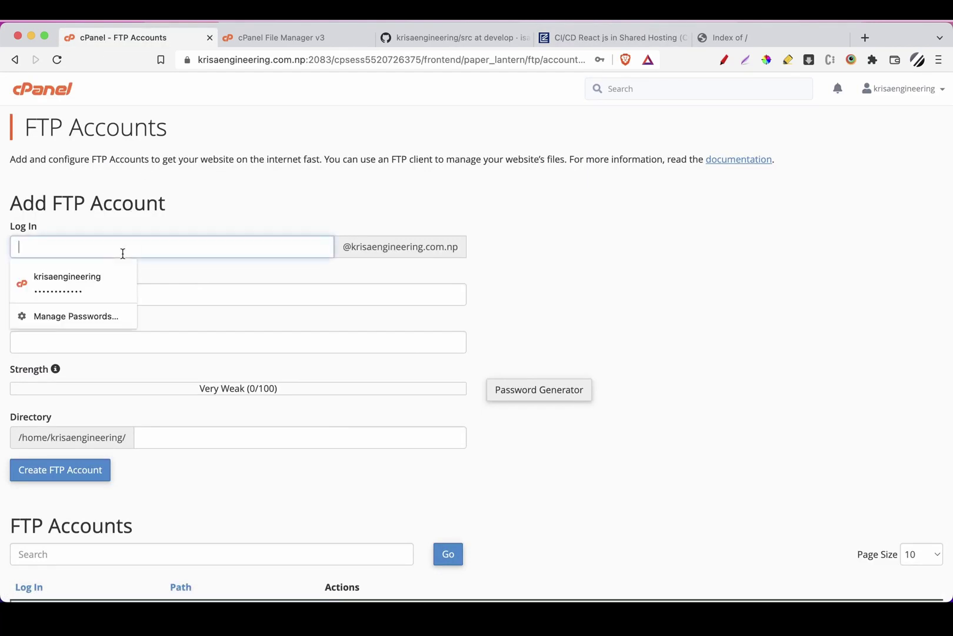
{"action": "left_click", "coordinate": [163, 202]}
{"action": "scroll", "coordinate": [114, 242], "scroll_direction": "down", "scroll_amount": 5}
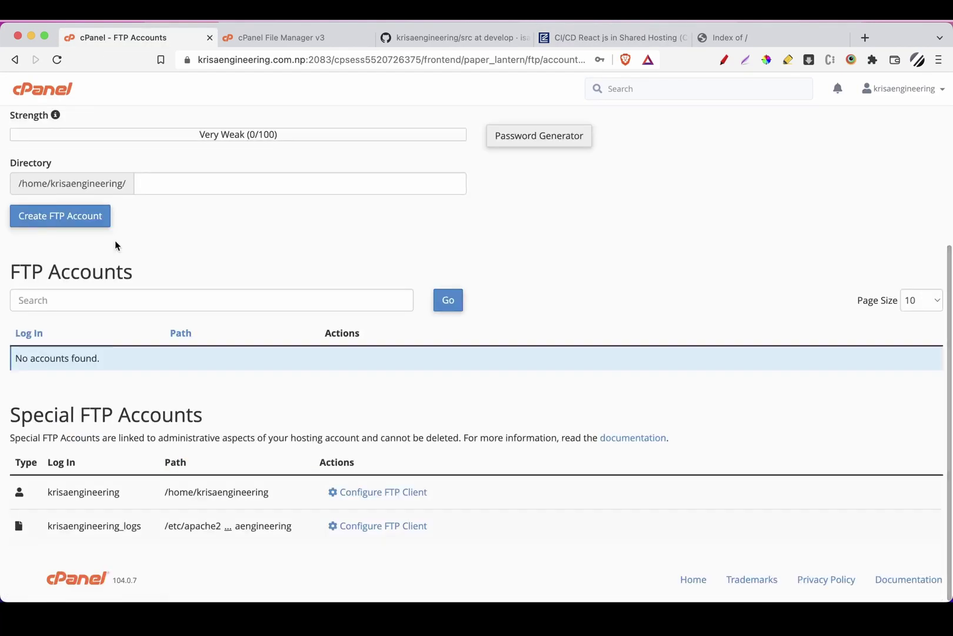
{"action": "scroll", "coordinate": [109, 241], "scroll_direction": "up", "scroll_amount": 5}
{"action": "left_click", "coordinate": [77, 249]}
{"action": "type", "text": "deok"}
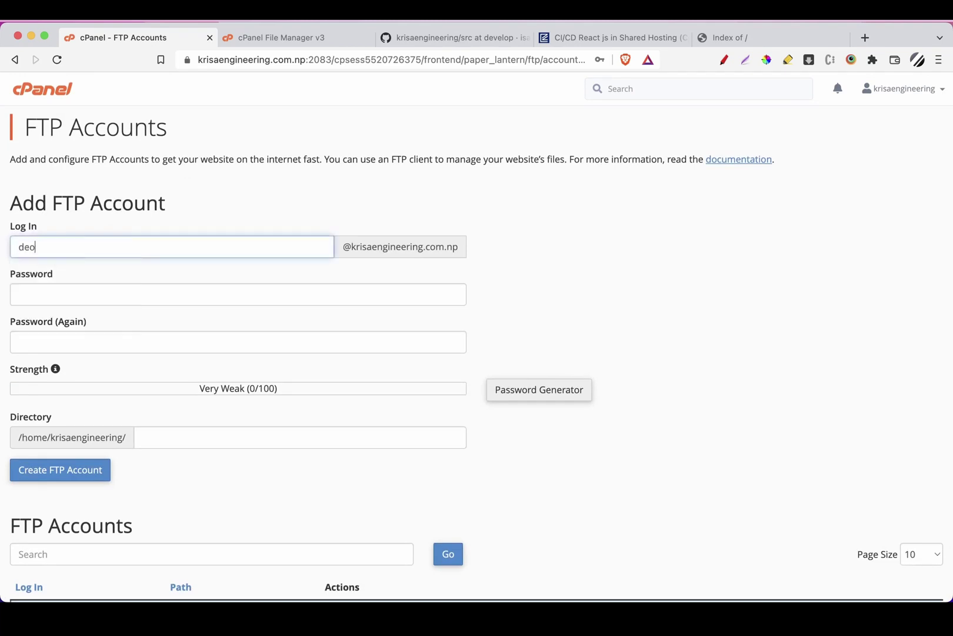
{"action": "key", "text": "BackSpace"}
{"action": "key", "text": "BackSpace"}
{"action": "type", "text": "ploy"}
Generate a strong password for the FTP account, copy it, and close the Password Generator without applying it
{"action": "left_click", "coordinate": [89, 296]}
{"action": "left_click", "coordinate": [547, 386]}
{"action": "left_click", "coordinate": [415, 318]}
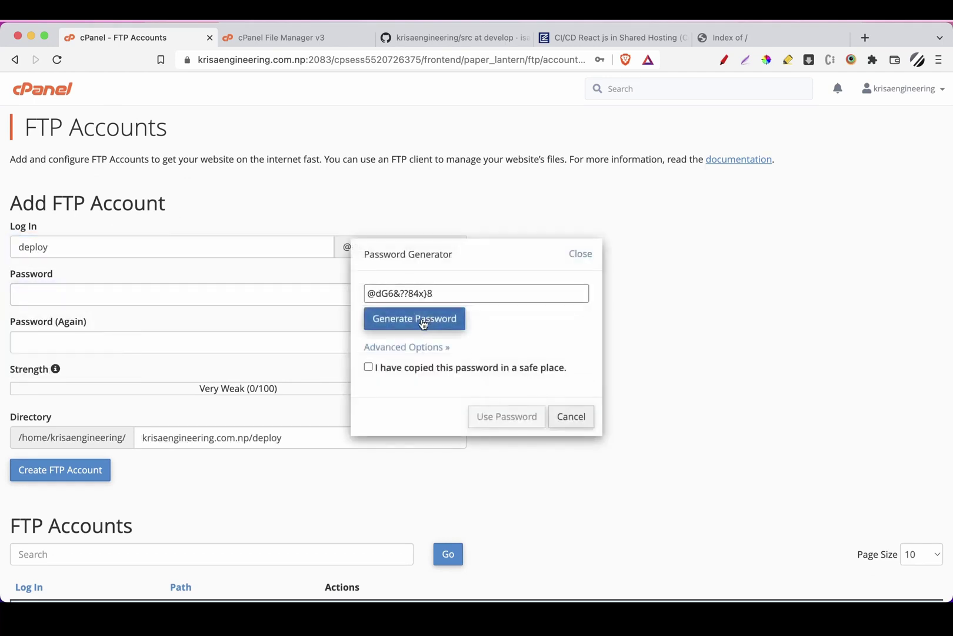
{"action": "triple_click", "coordinate": [446, 292]}
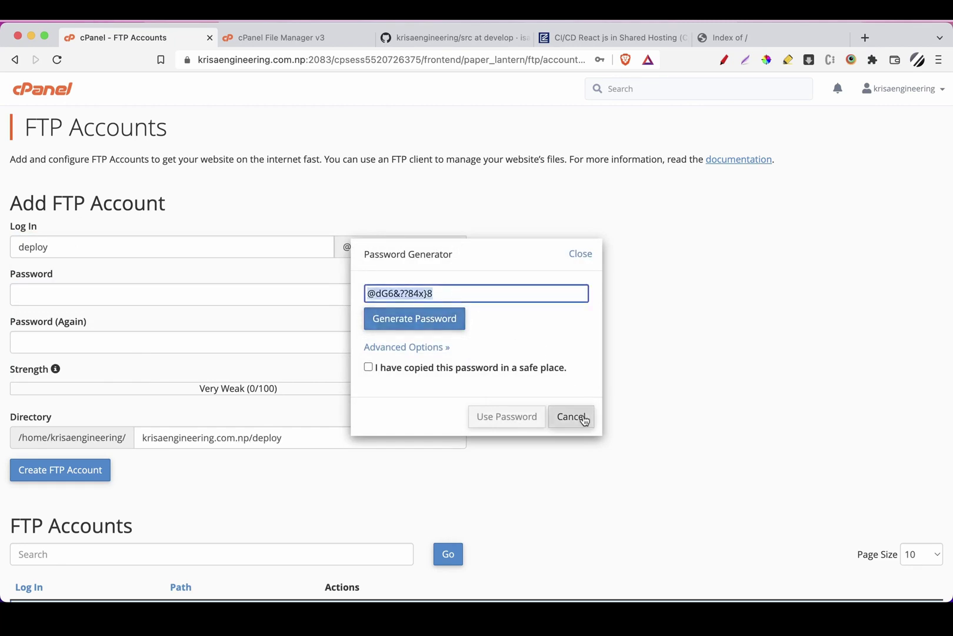
{"action": "left_click", "coordinate": [538, 366]}
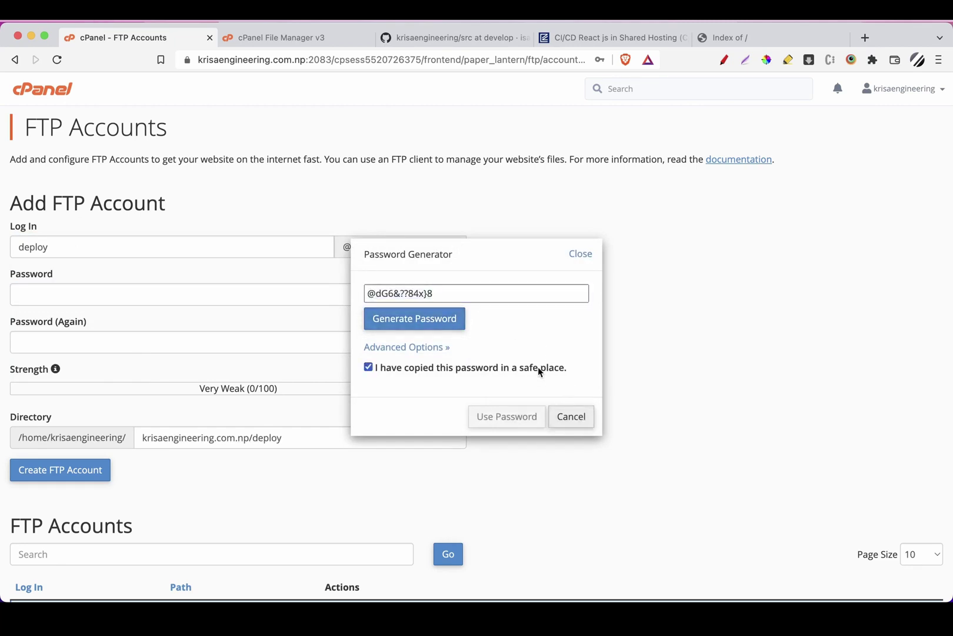
{"action": "left_click", "coordinate": [585, 425]}
Paste the generated password into both the password and password confirmation fields of the new FTP account
{"action": "left_click", "coordinate": [247, 300]}
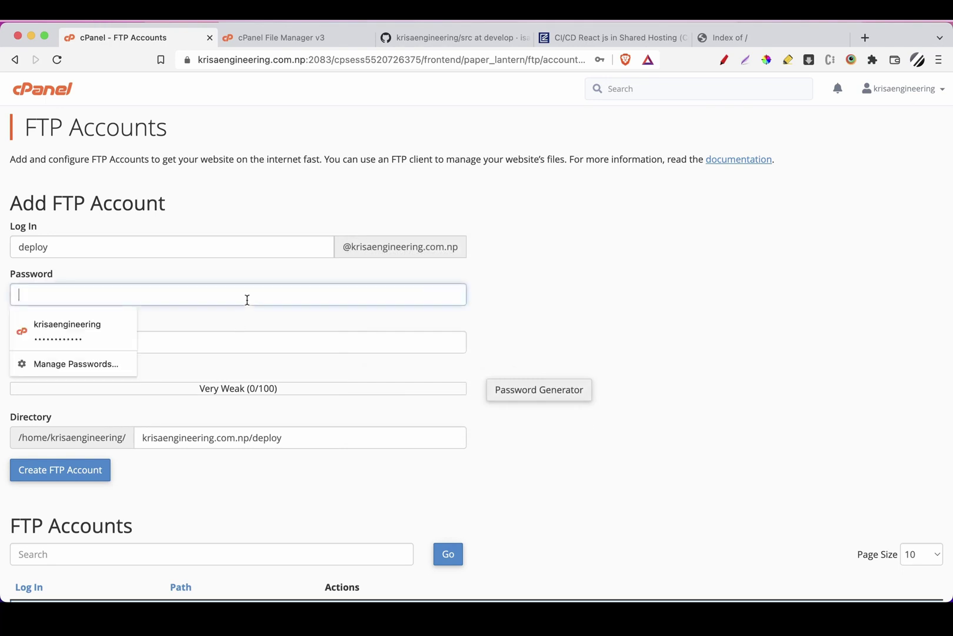
{"action": "key", "text": "super+v"}
{"action": "left_click", "coordinate": [235, 345]}
{"action": "key", "text": "super+v"}
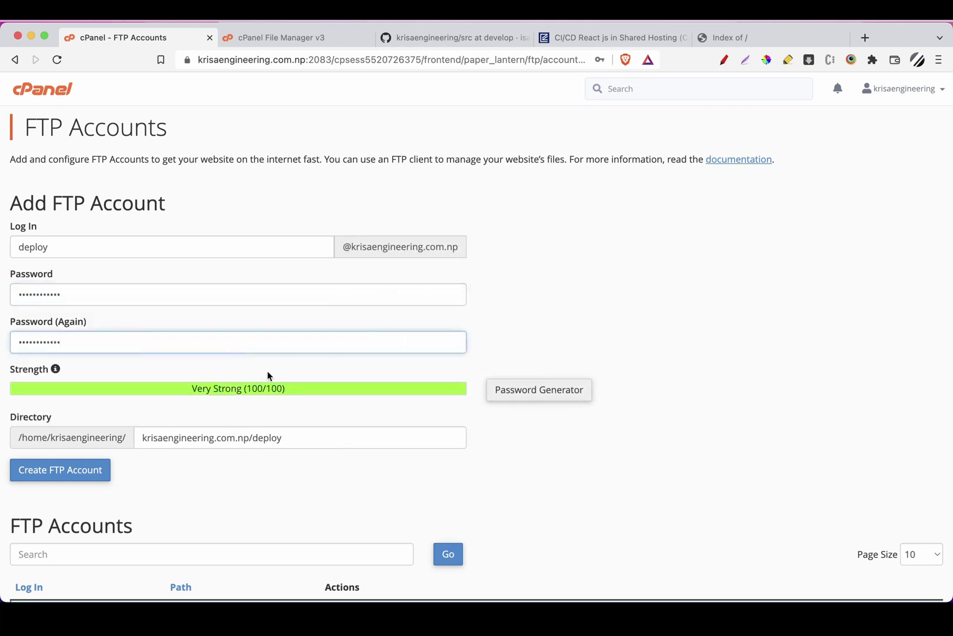
Set the new FTP account's directory to public_html and create the account
{"action": "scroll", "coordinate": [310, 428], "scroll_direction": "down", "scroll_amount": 3}
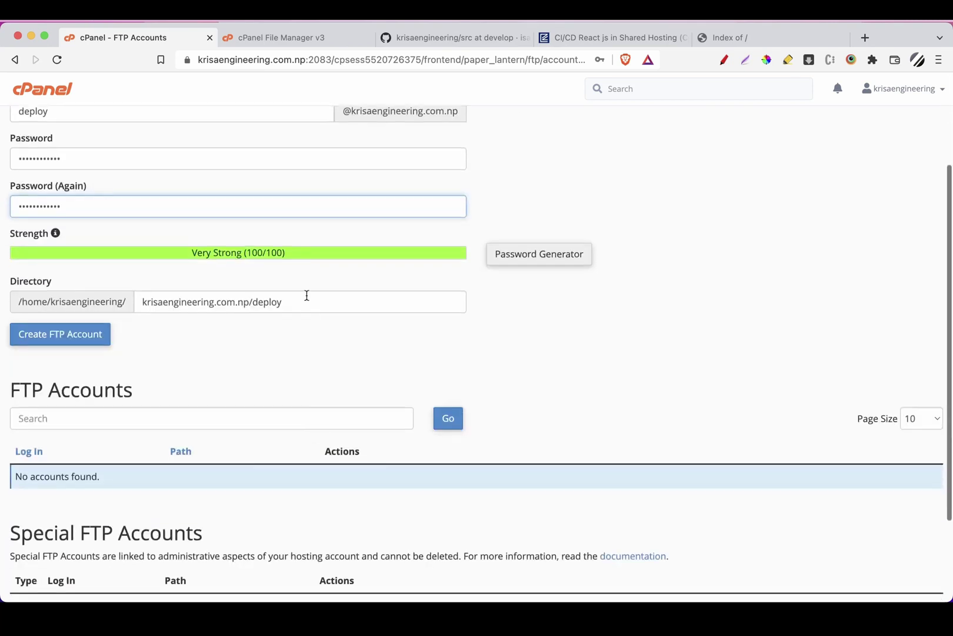
{"action": "scroll", "coordinate": [226, 143], "scroll_direction": "up", "scroll_amount": 1}
{"action": "scroll", "coordinate": [200, 187], "scroll_direction": "up", "scroll_amount": 1}
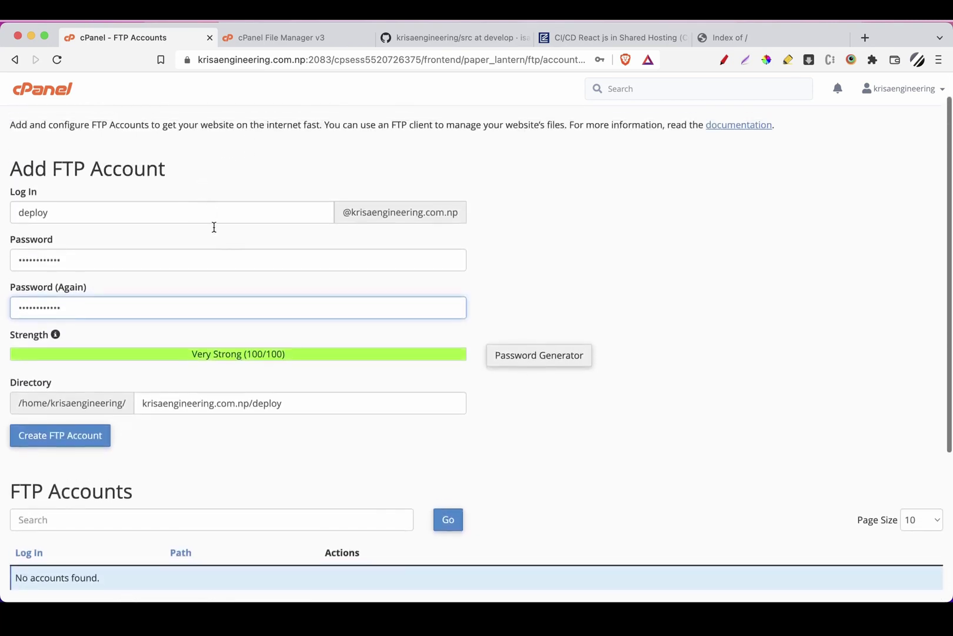
{"action": "scroll", "coordinate": [223, 265], "scroll_direction": "down", "scroll_amount": 2}
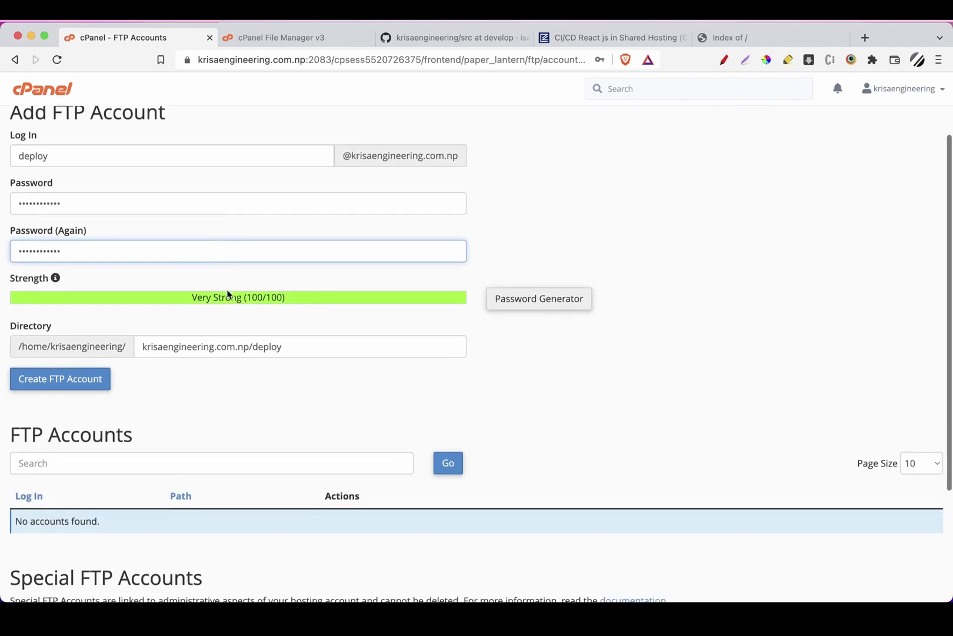
{"action": "left_click", "coordinate": [291, 351]}
{"action": "key", "text": "super+a"}
{"action": "key", "text": "BackSpace"}
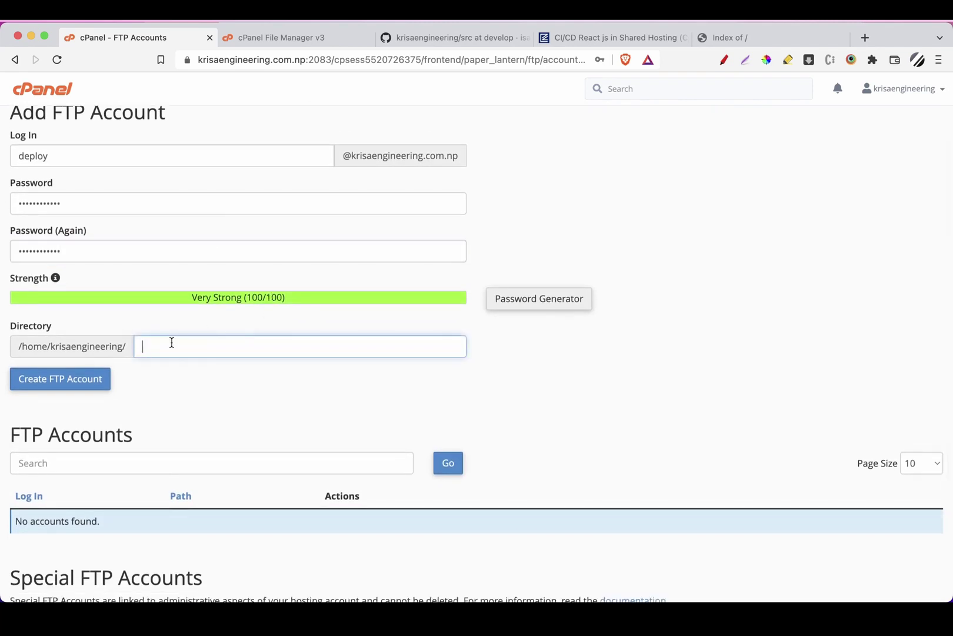
{"action": "type", "text": "public_h"}
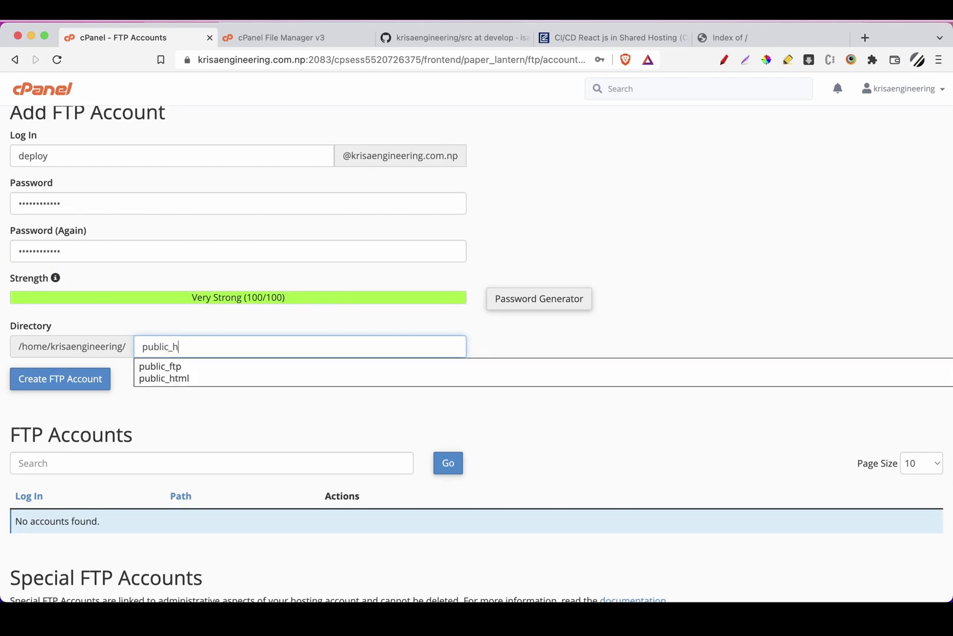
{"action": "left_click", "coordinate": [172, 367]}
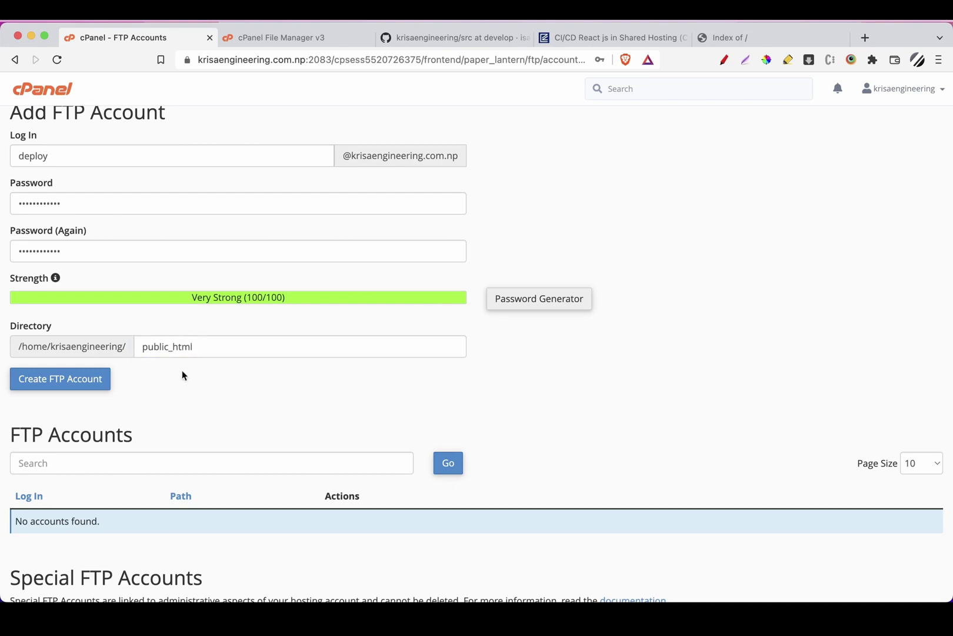
{"action": "scroll", "coordinate": [183, 375], "scroll_direction": "down", "scroll_amount": 1}
{"action": "left_click", "coordinate": [58, 354]}
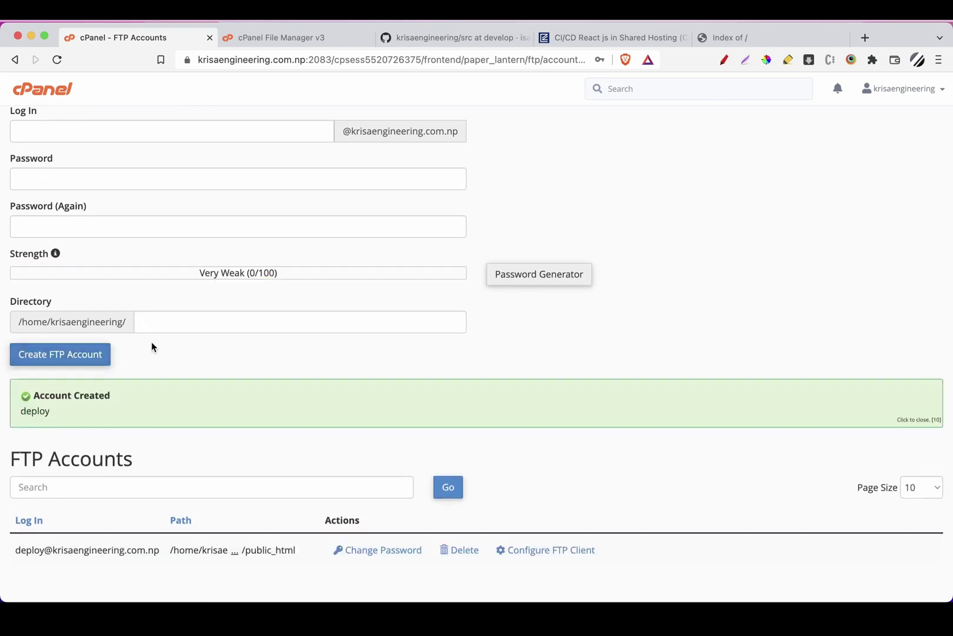
Show the FTP client configuration of the deploy account and review its manual settings
{"action": "scroll", "coordinate": [152, 347], "scroll_direction": "down", "scroll_amount": 5}
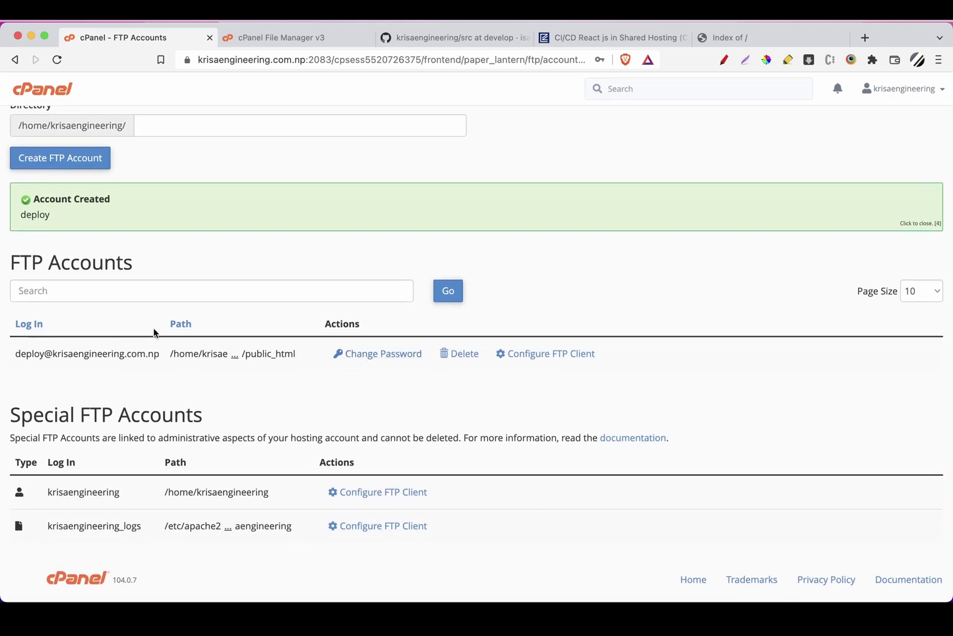
{"action": "left_click", "coordinate": [545, 356]}
{"action": "scroll", "coordinate": [412, 329], "scroll_direction": "down", "scroll_amount": 2}
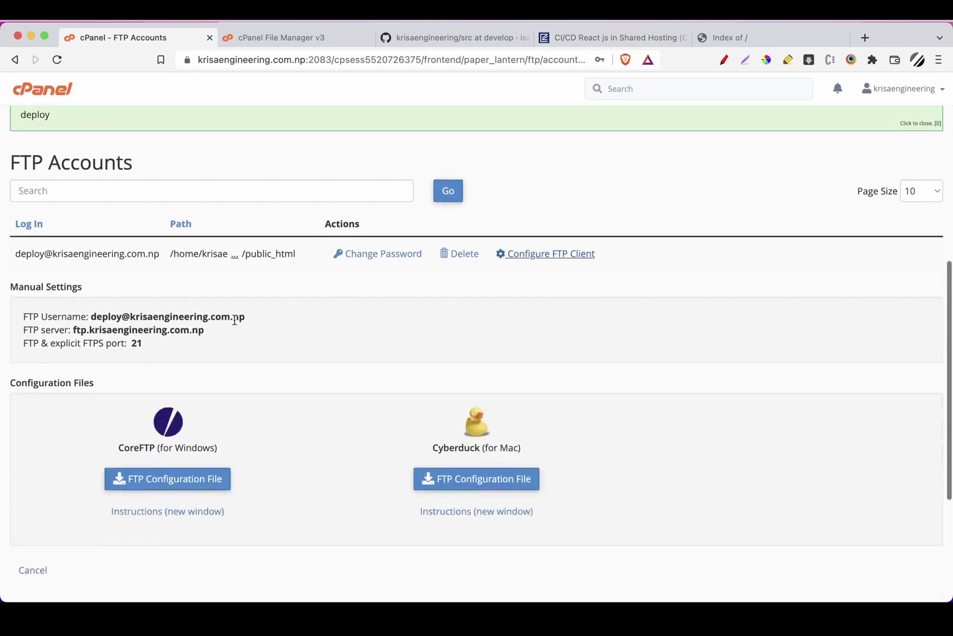
{"action": "left_click_drag", "start_coordinate": [182, 304], "coordinate": [185, 396]}
{"action": "left_click", "coordinate": [283, 332]}
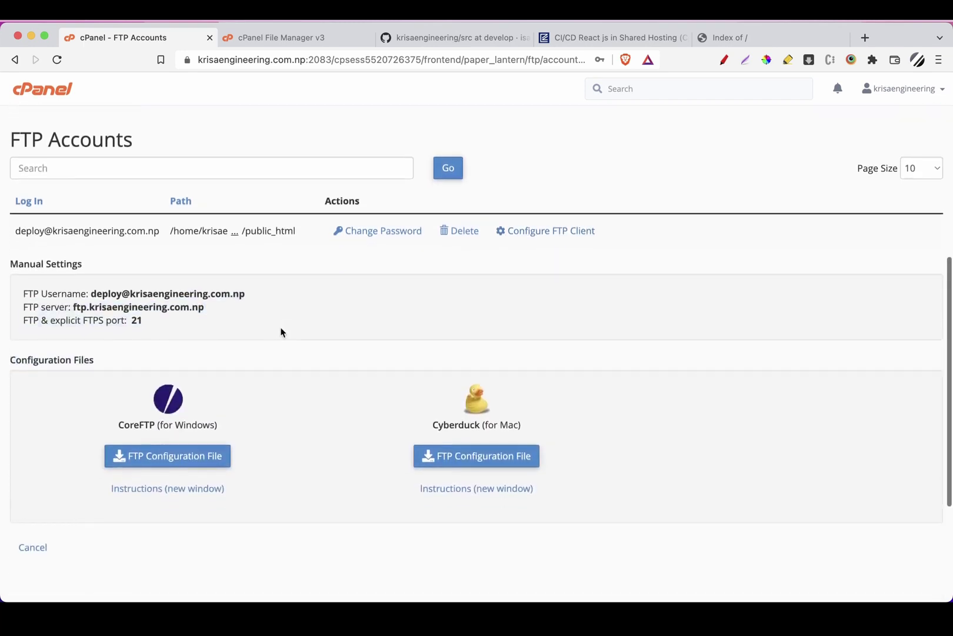
Go to the CI/CD article and read on from the FTP account example to the GitHub repository instructions
{"action": "left_click", "coordinate": [571, 40]}
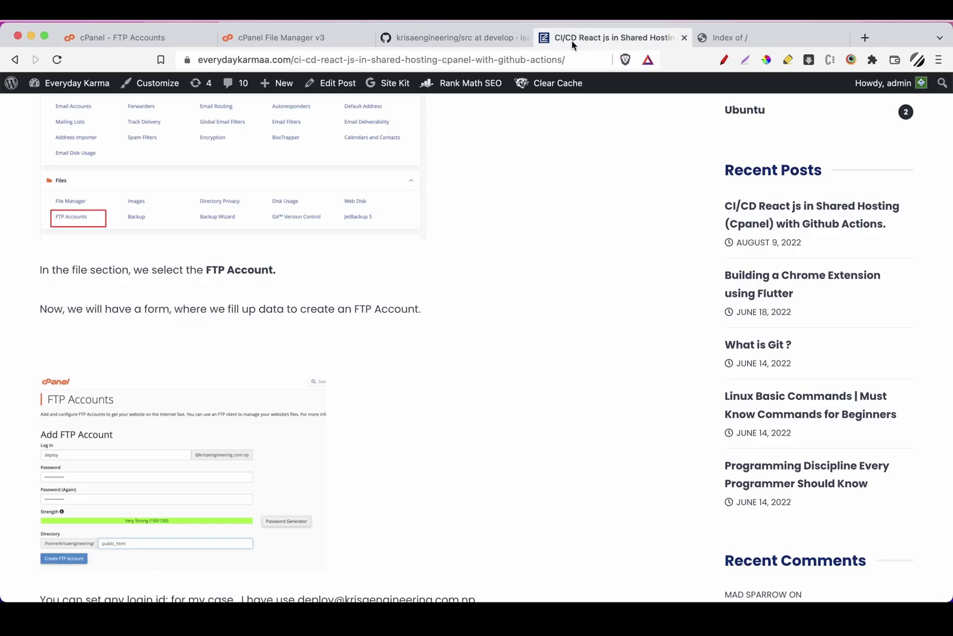
{"action": "scroll", "coordinate": [373, 278], "scroll_direction": "down", "scroll_amount": 5}
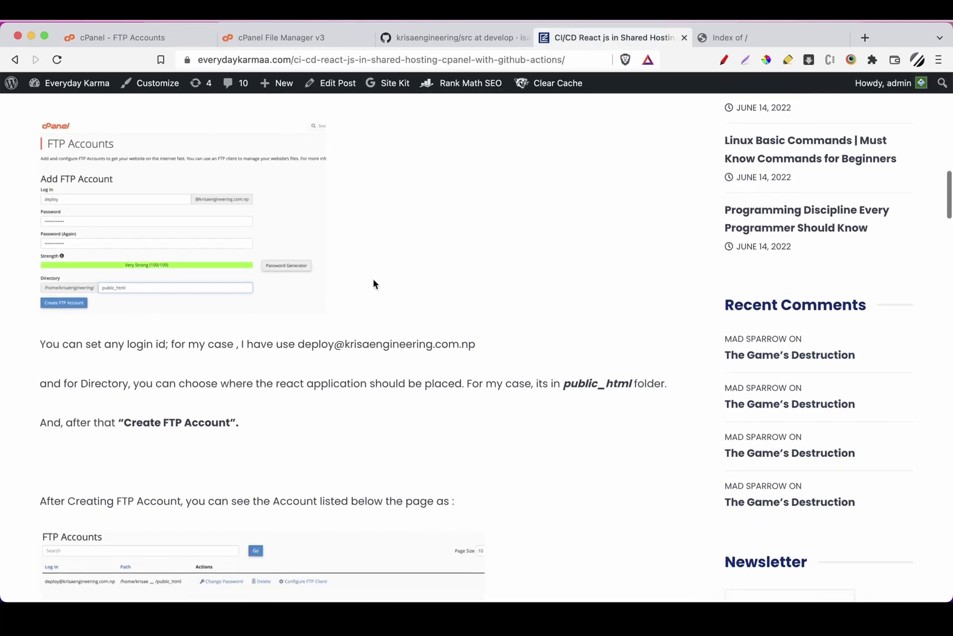
{"action": "scroll", "coordinate": [373, 280], "scroll_direction": "down", "scroll_amount": 3}
{"action": "left_click_drag", "start_coordinate": [241, 302], "coordinate": [203, 182]}
{"action": "left_click", "coordinate": [271, 302]}
{"action": "scroll", "coordinate": [272, 302], "scroll_direction": "down", "scroll_amount": 5}
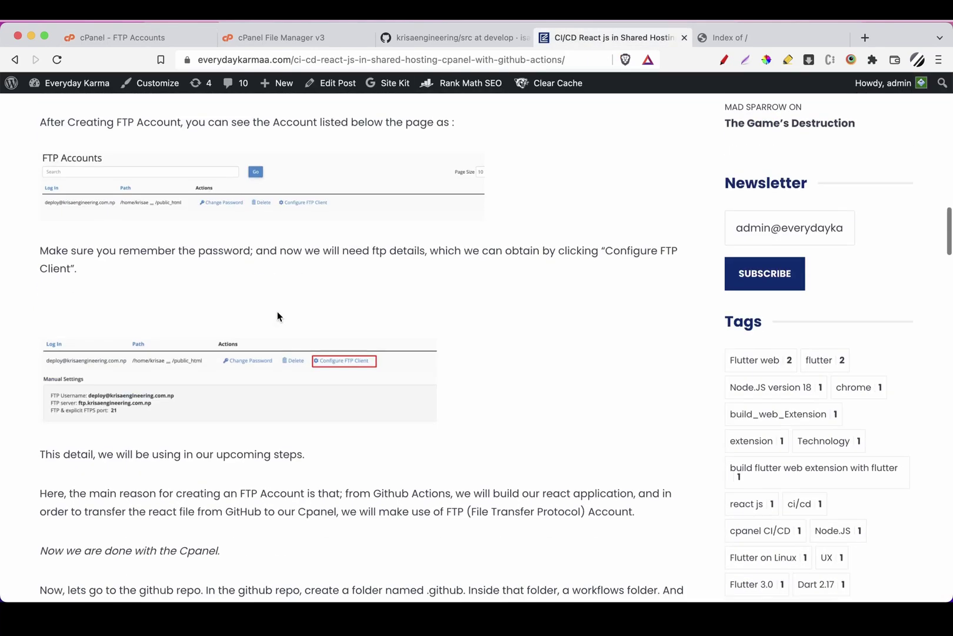
{"action": "scroll", "coordinate": [278, 316], "scroll_direction": "down", "scroll_amount": 3}
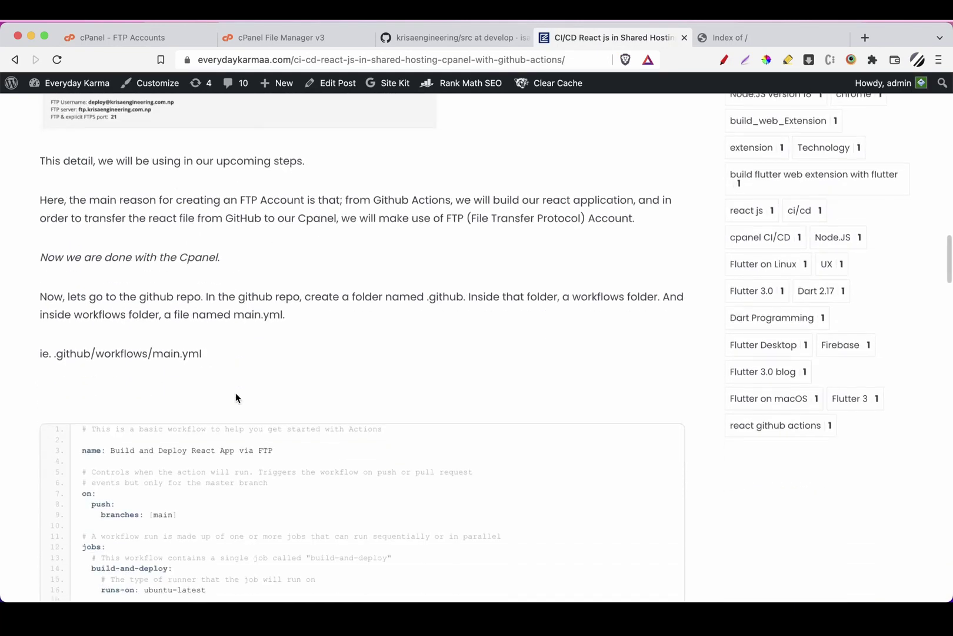
Examine the article's required workflow file path, .github/workflows/main.yml, and the beginning of the sample workflow code
{"action": "left_click_drag", "start_coordinate": [65, 352], "coordinate": [265, 359]}
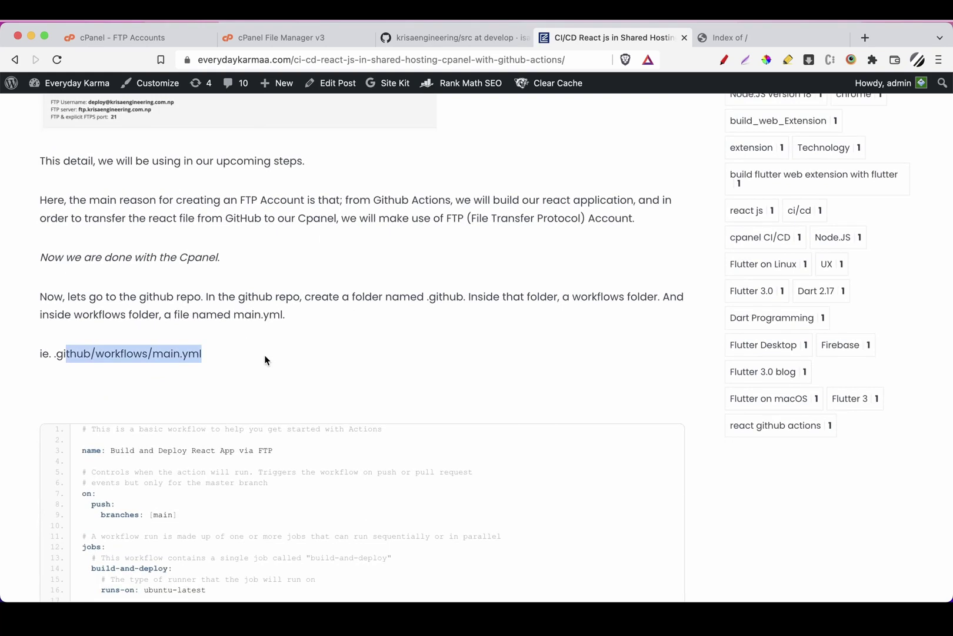
{"action": "left_click", "coordinate": [241, 361]}
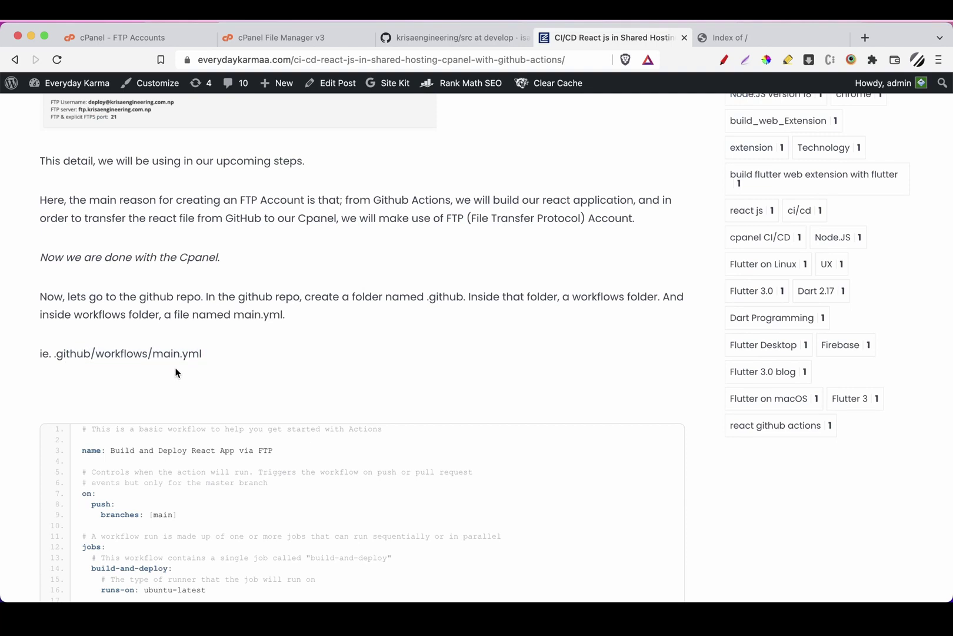
{"action": "scroll", "coordinate": [176, 372], "scroll_direction": "down", "scroll_amount": 2}
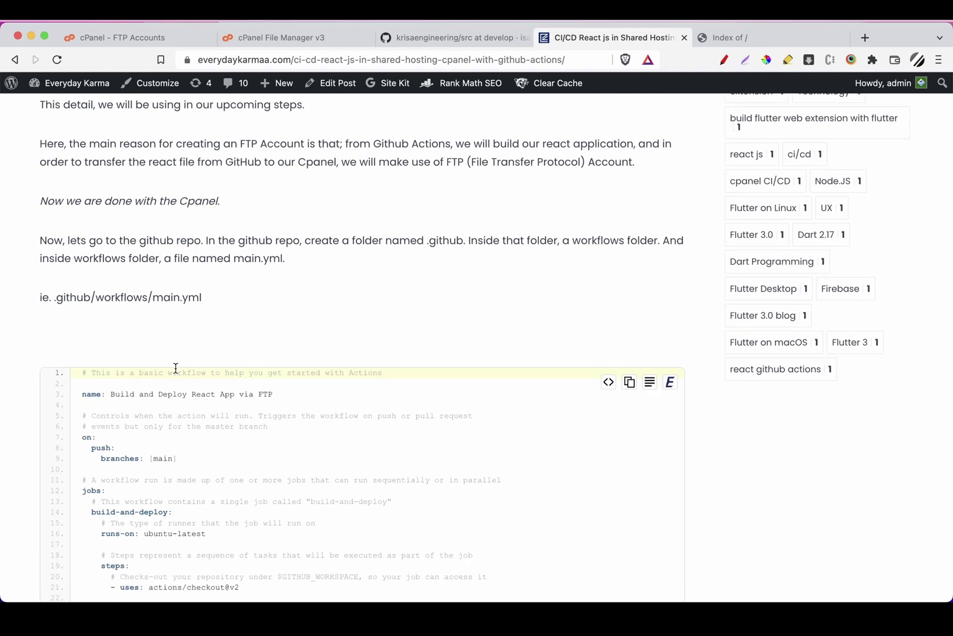
{"action": "scroll", "coordinate": [175, 368], "scroll_direction": "down", "scroll_amount": 1}
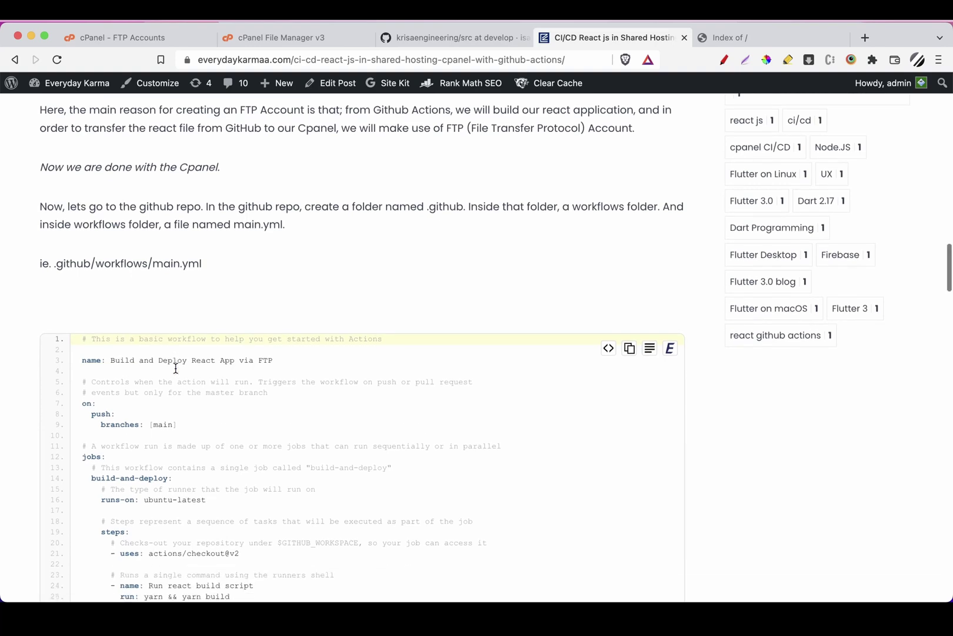
{"action": "left_click_drag", "start_coordinate": [54, 260], "coordinate": [94, 259]}
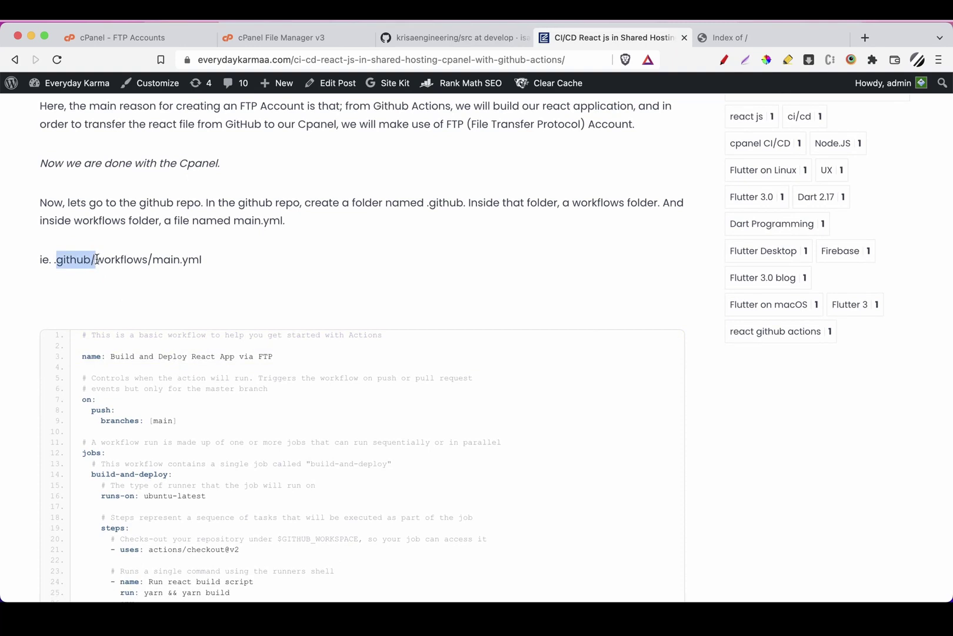
{"action": "left_click", "coordinate": [100, 261]}
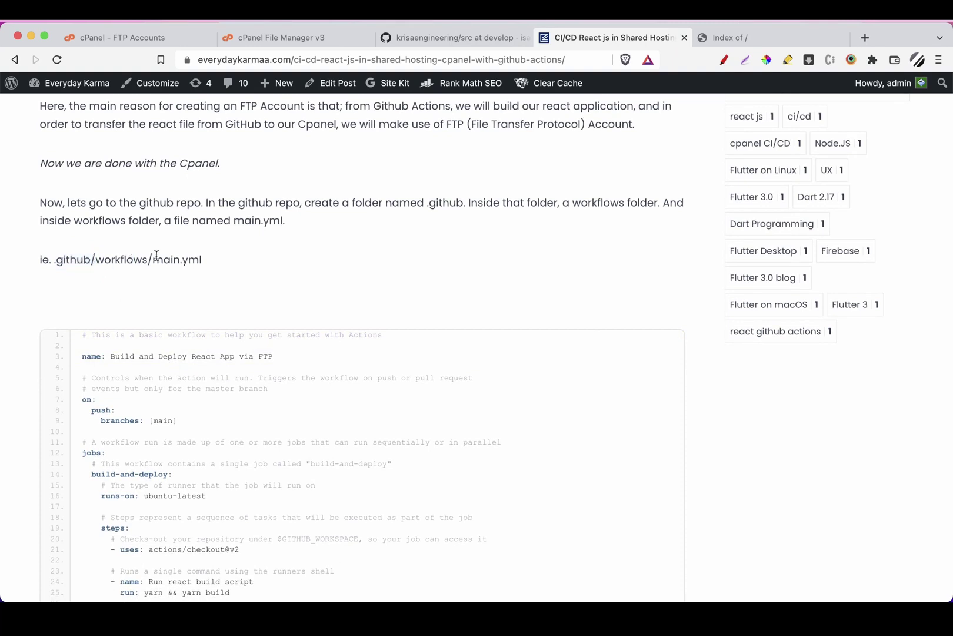
{"action": "left_click_drag", "start_coordinate": [154, 257], "coordinate": [230, 260]}
{"action": "left_click", "coordinate": [230, 260]}
{"action": "left_click_drag", "start_coordinate": [153, 259], "coordinate": [59, 259]}
{"action": "left_click", "coordinate": [188, 267]}
Switch to VS Code and create a folder named .github in the project root
{"action": "key", "text": "ctrl+Right"}
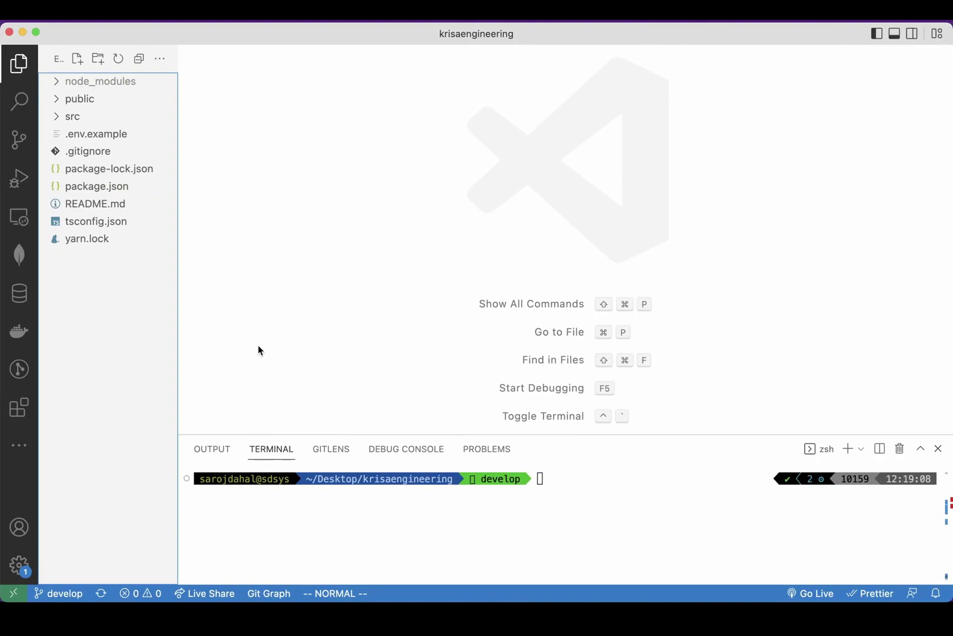
{"action": "left_click", "coordinate": [97, 59]}
{"action": "type", "text": ".github"}
{"action": "key", "text": "Return"}
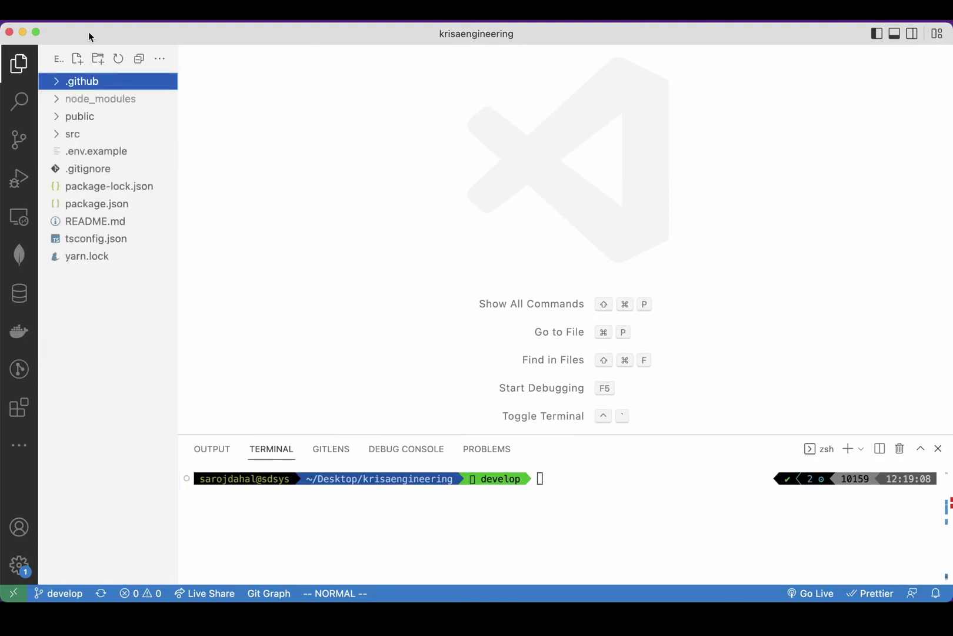
Create a folder named workflows inside the .github folder
{"action": "left_click", "coordinate": [84, 87]}
{"action": "right_click", "coordinate": [93, 82]}
{"action": "left_click", "coordinate": [117, 98]}
{"action": "type", "text": "workf"}
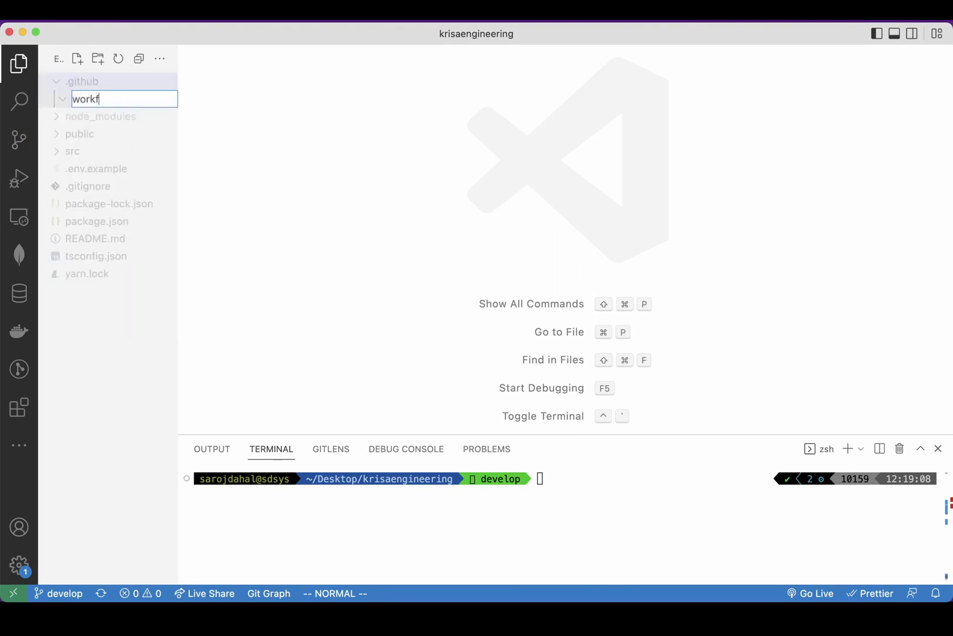
{"action": "type", "text": "lows"}
{"action": "key", "text": "Return"}
Check the file path in the article and create main.yml inside the .github/workflows folder
{"action": "key", "text": "ctrl+Left"}
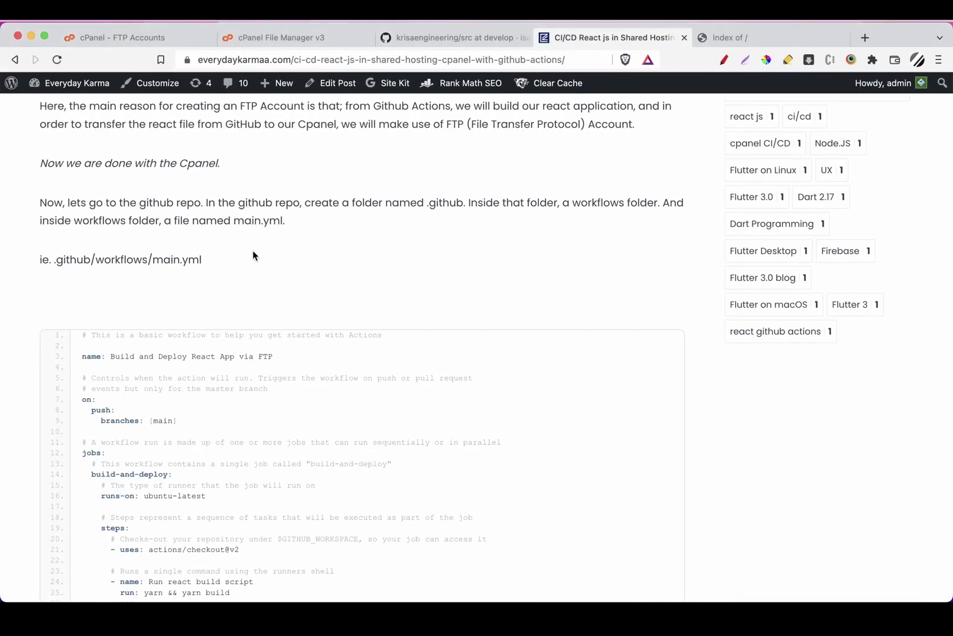
{"action": "key", "text": "ctrl+Right"}
{"action": "left_click", "coordinate": [139, 83]}
{"action": "right_click", "coordinate": [139, 83]}
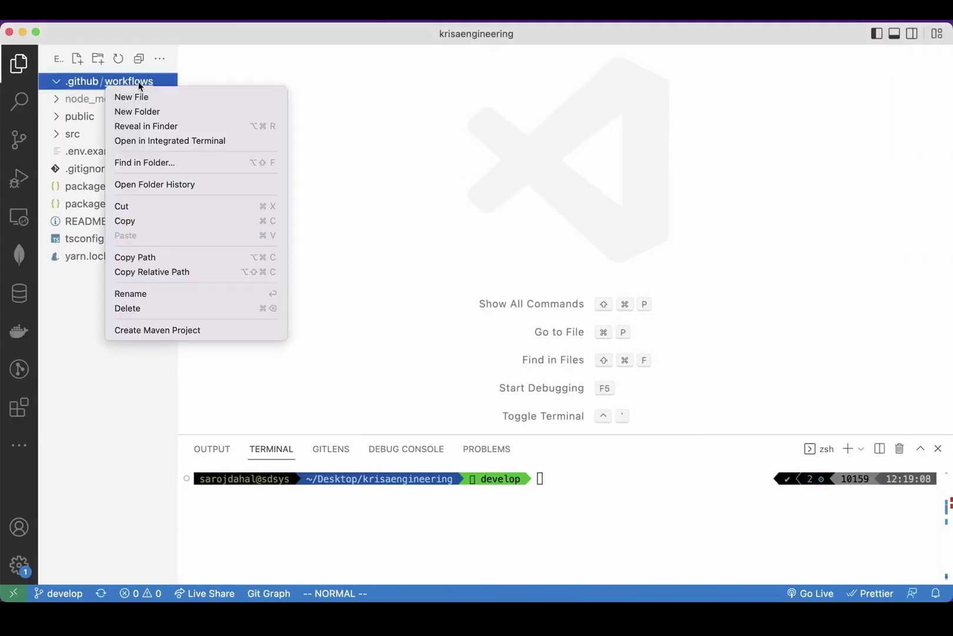
{"action": "left_click", "coordinate": [142, 94]}
{"action": "type", "text": "main.yml"}
{"action": "key", "text": "Return"}
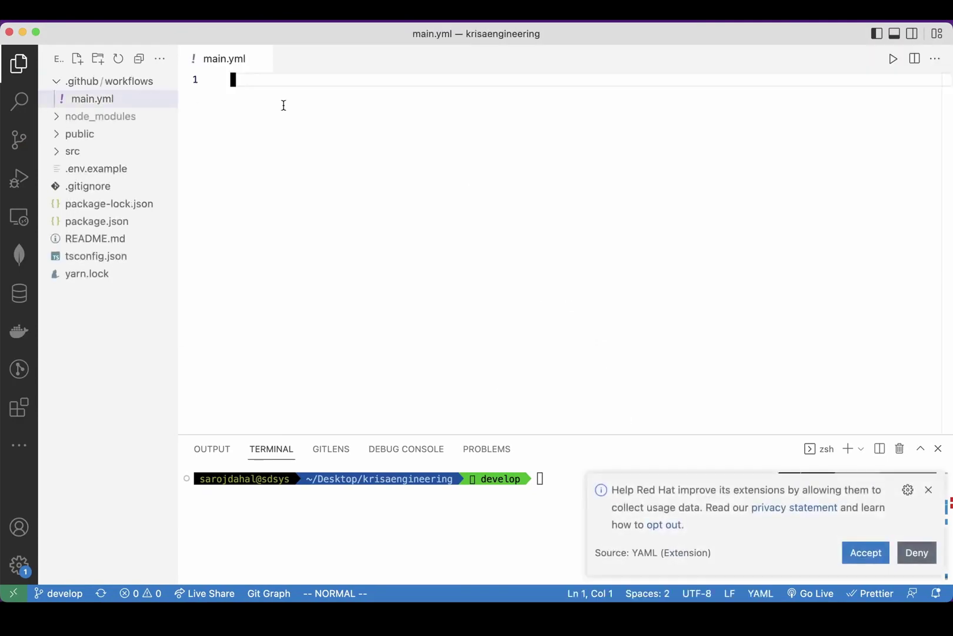
Copy the sample workflow code from the article and paste it into main.yml in VS Code
{"action": "key", "text": "ctrl+Left"}
{"action": "scroll", "coordinate": [412, 353], "scroll_direction": "down", "scroll_amount": 2}
{"action": "left_click", "coordinate": [639, 281]}
{"action": "scroll", "coordinate": [421, 372], "scroll_direction": "down", "scroll_amount": 3}
{"action": "key", "text": "ctrl+Right"}
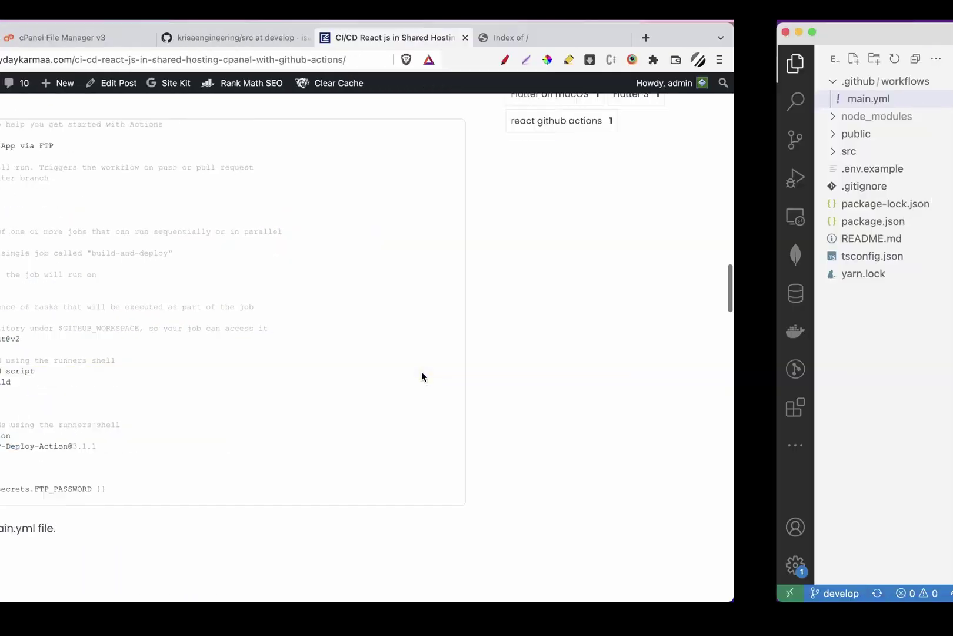
{"action": "key", "text": "super+v"}
{"action": "left_click", "coordinate": [358, 170]}
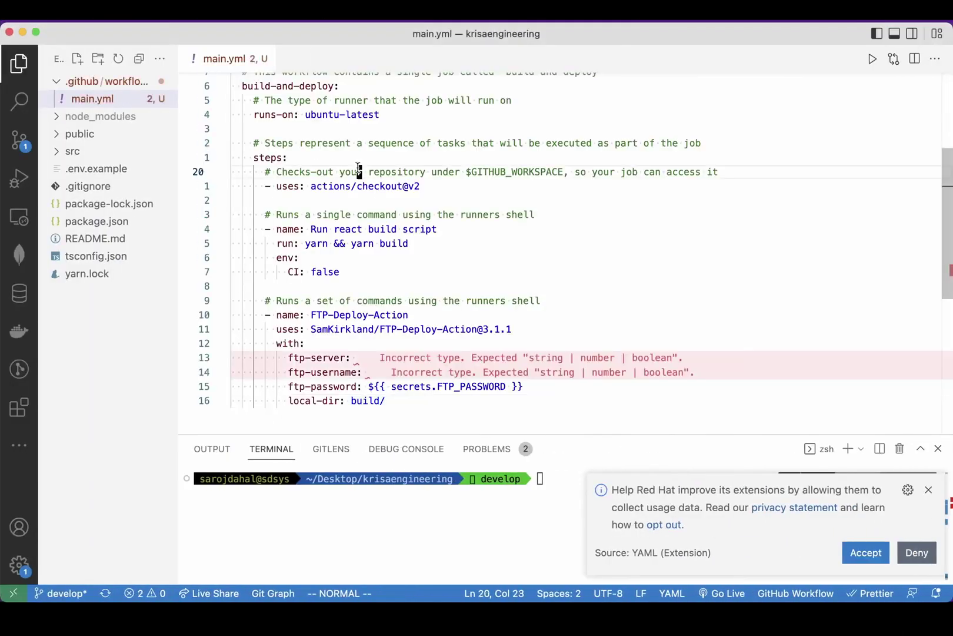
Review the pasted workflow in main.yml, especially the ftp-server, ftp-username, ftp-password and local-dir entries of the FTP-Deploy-Action step
{"action": "scroll", "coordinate": [357, 168], "scroll_direction": "up", "scroll_amount": 3}
{"action": "scroll", "coordinate": [355, 170], "scroll_direction": "down", "scroll_amount": 5}
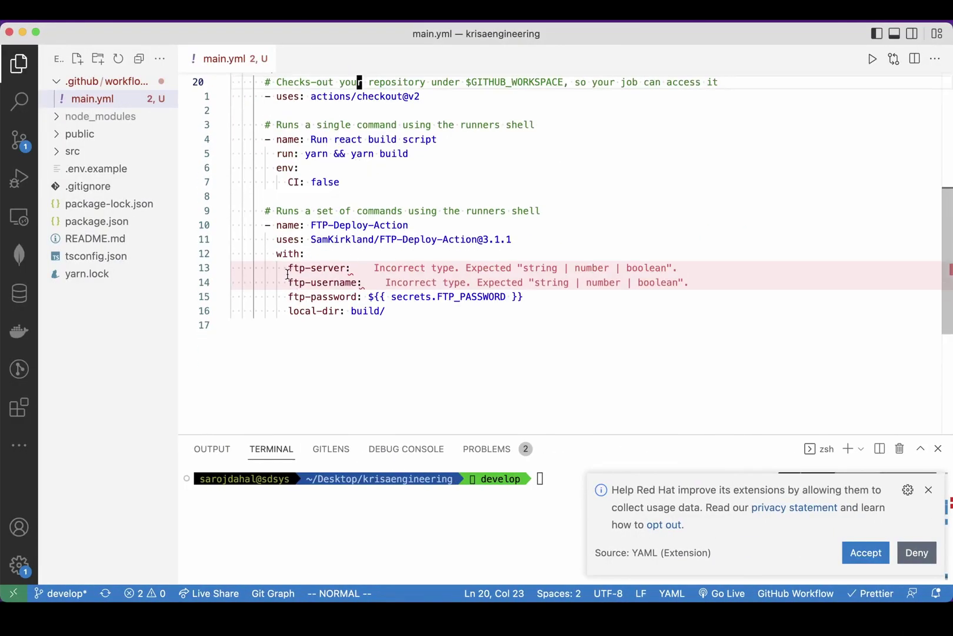
{"action": "scroll", "coordinate": [288, 275], "scroll_direction": "up", "scroll_amount": 2}
{"action": "scroll", "coordinate": [288, 274], "scroll_direction": "down", "scroll_amount": 2}
{"action": "left_click_drag", "start_coordinate": [301, 280], "coordinate": [380, 277]}
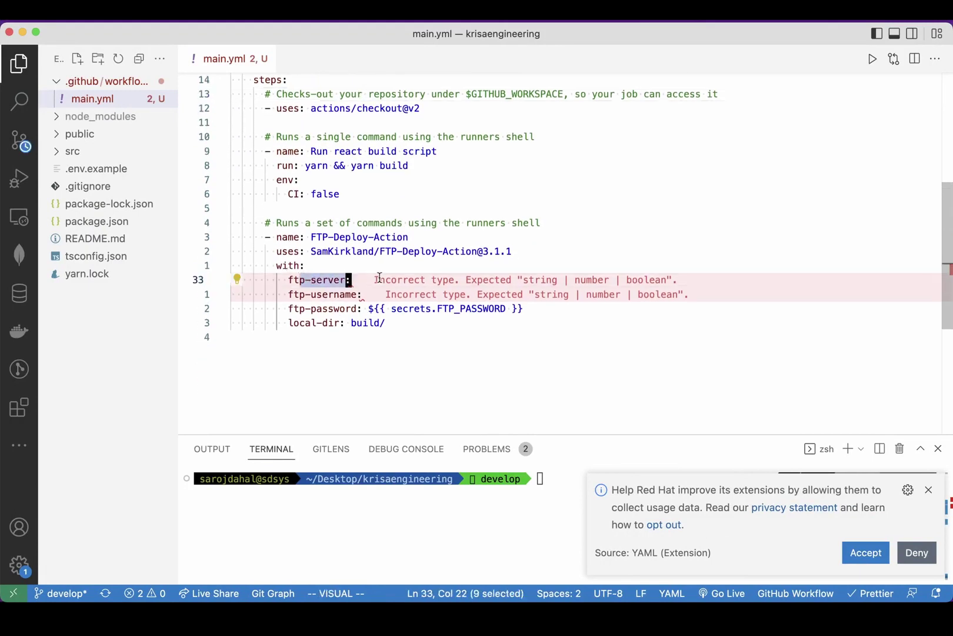
{"action": "left_click_drag", "start_coordinate": [307, 295], "coordinate": [416, 352]}
{"action": "left_click", "coordinate": [416, 352]}
{"action": "left_click_drag", "start_coordinate": [324, 279], "coordinate": [349, 377]}
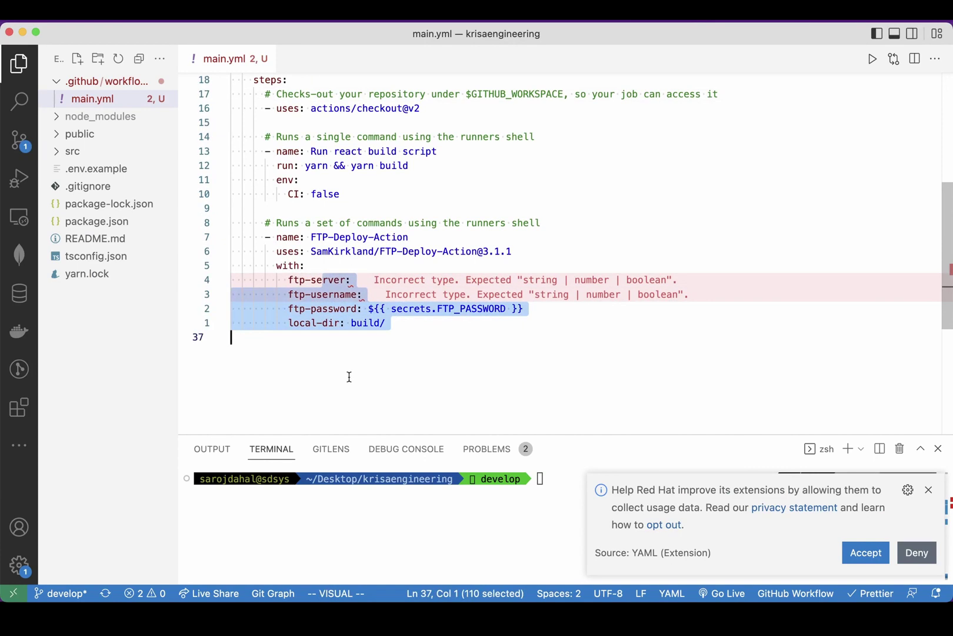
Return to cPanel's FTP Accounts page in the browser and bring up the deploy account's manual FTP settings
{"action": "key", "text": "ctrl+Left"}
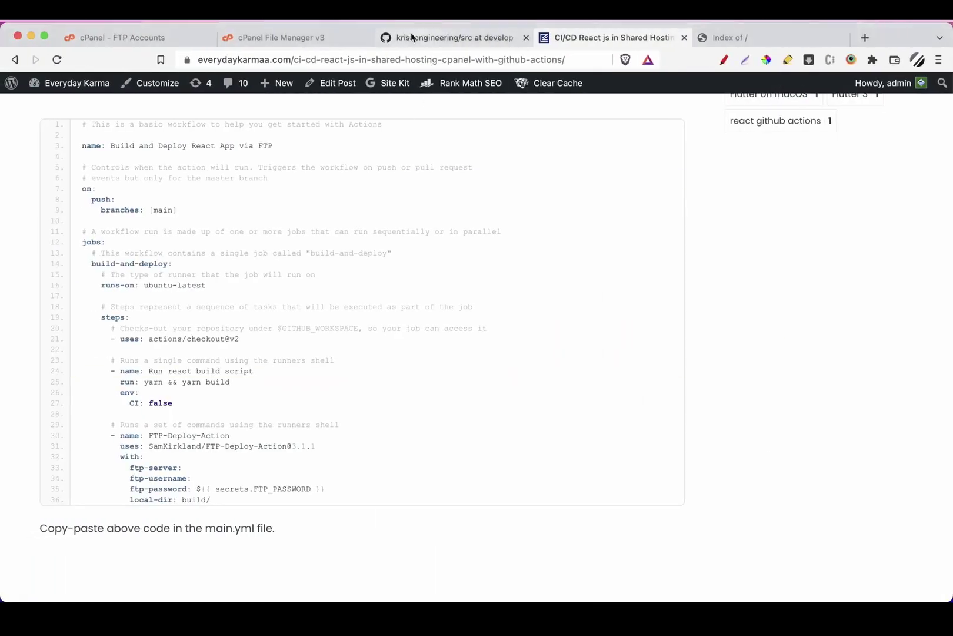
{"action": "left_click", "coordinate": [151, 41]}
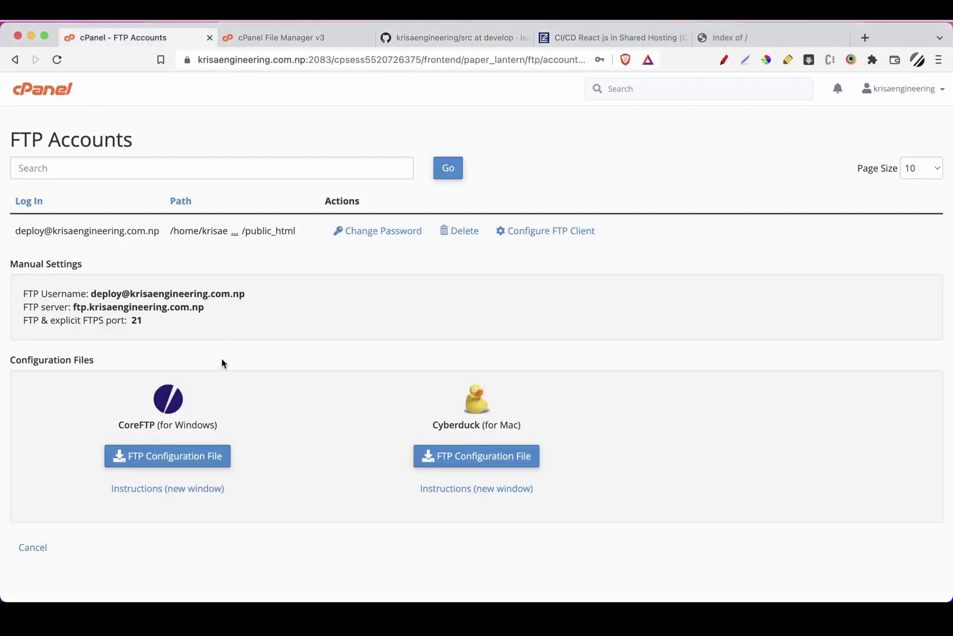
{"action": "scroll", "coordinate": [218, 361], "scroll_direction": "down", "scroll_amount": 1}
{"action": "scroll", "coordinate": [324, 241], "scroll_direction": "up", "scroll_amount": 10}
{"action": "scroll", "coordinate": [324, 241], "scroll_direction": "down", "scroll_amount": 5}
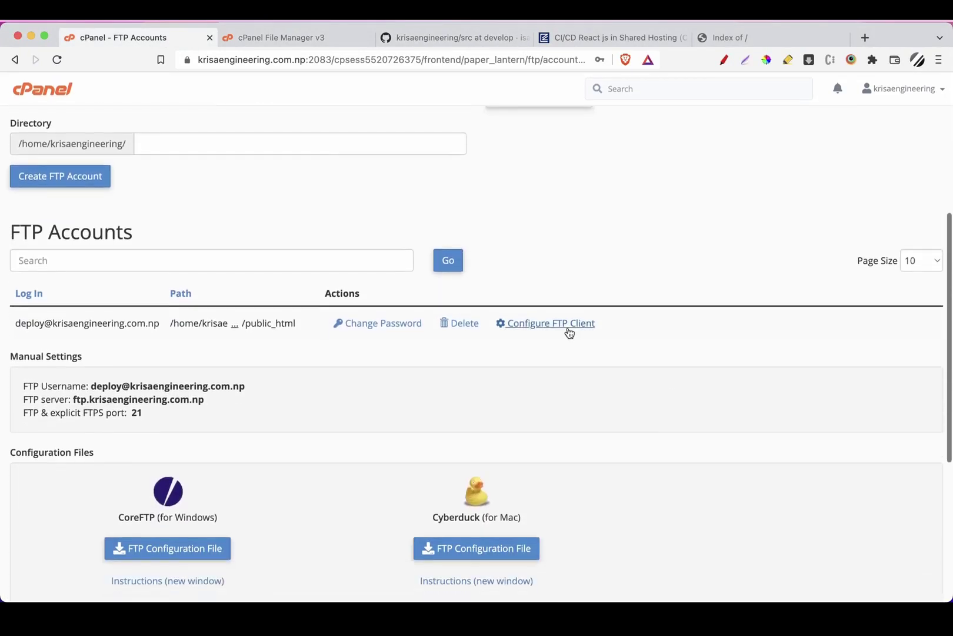
{"action": "left_click", "coordinate": [569, 334]}
{"action": "left_click", "coordinate": [556, 354]}
{"action": "scroll", "coordinate": [382, 283], "scroll_direction": "down", "scroll_amount": 4}
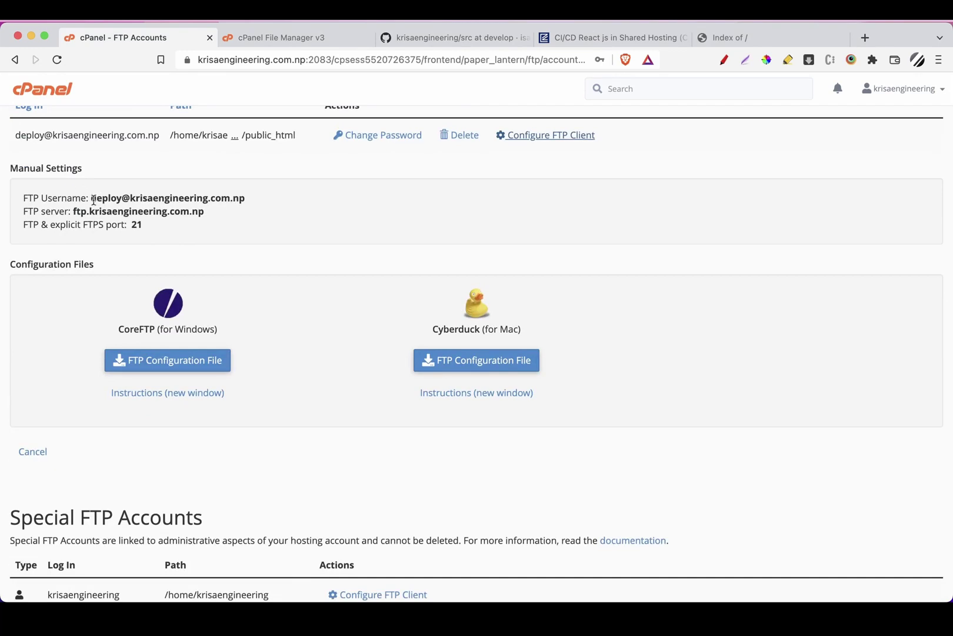
Copy the deploy account's FTP username from cPanel and enter it as the ftp-username value in main.yml, separated from the colon by a space
{"action": "left_click_drag", "start_coordinate": [250, 200], "coordinate": [92, 197]}
{"action": "key", "text": "ctrl+Right"}
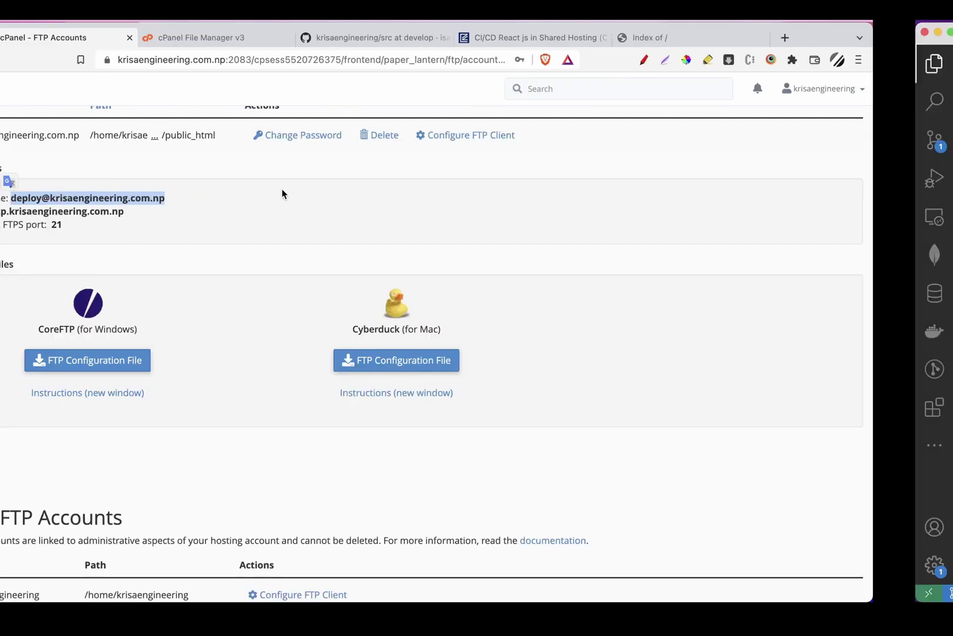
{"action": "left_click", "coordinate": [375, 293]}
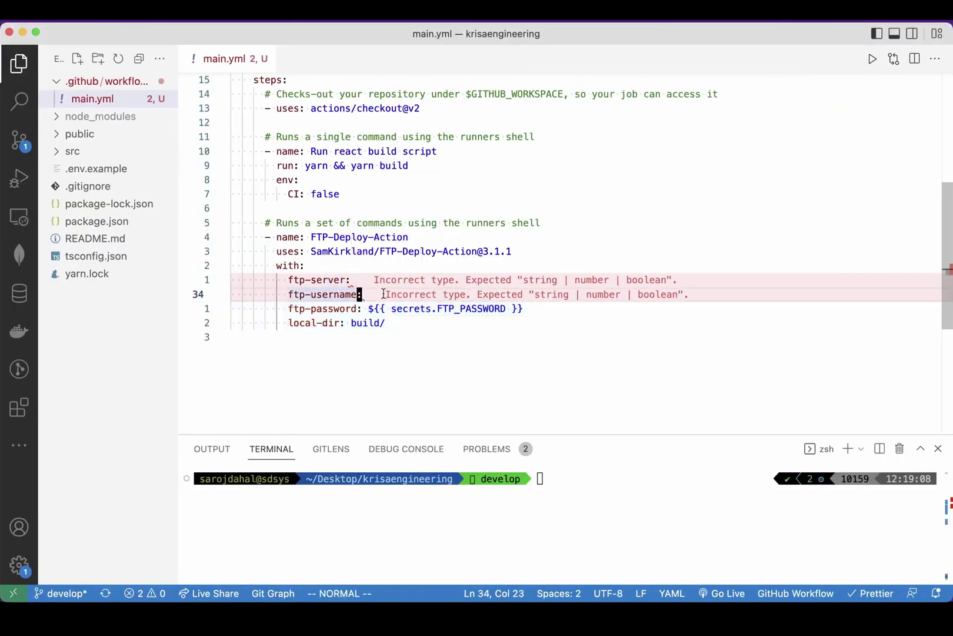
{"action": "key", "text": "a"}
{"action": "key", "text": "super+v"}
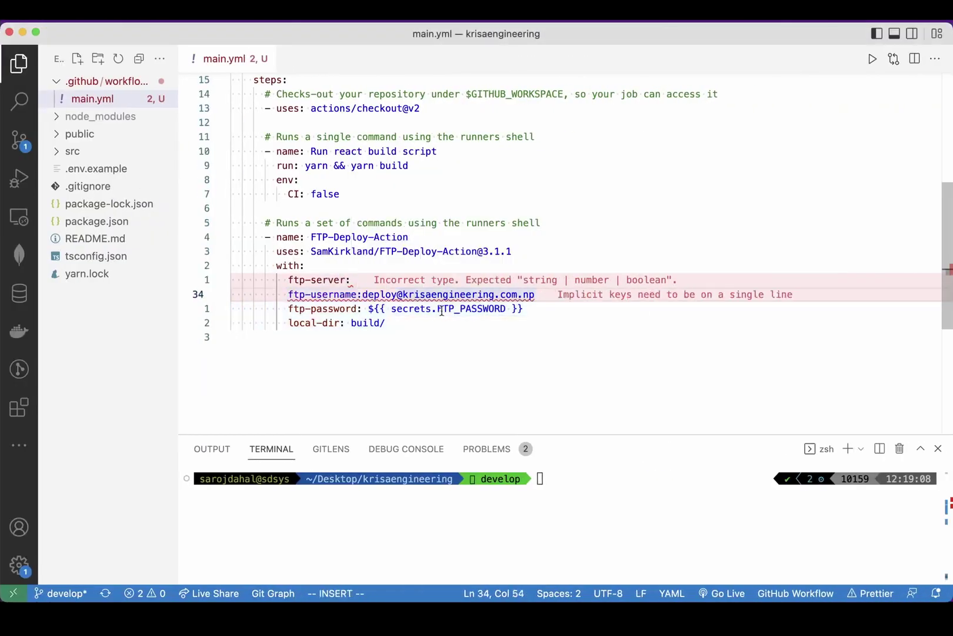
{"action": "left_click", "coordinate": [368, 294]}
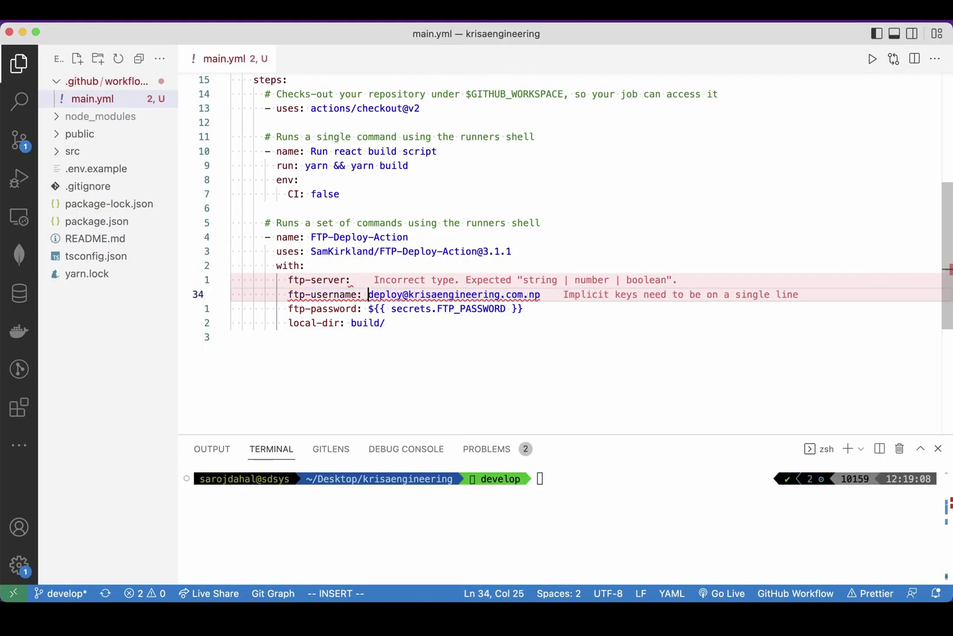
Copy the FTP server address from cPanel and set ftp-server in main.yml to ftp.krisaengineering.com.np
{"action": "scroll", "coordinate": [396, 230], "scroll_direction": "up", "scroll_amount": 6}
{"action": "scroll", "coordinate": [396, 230], "scroll_direction": "down", "scroll_amount": 4}
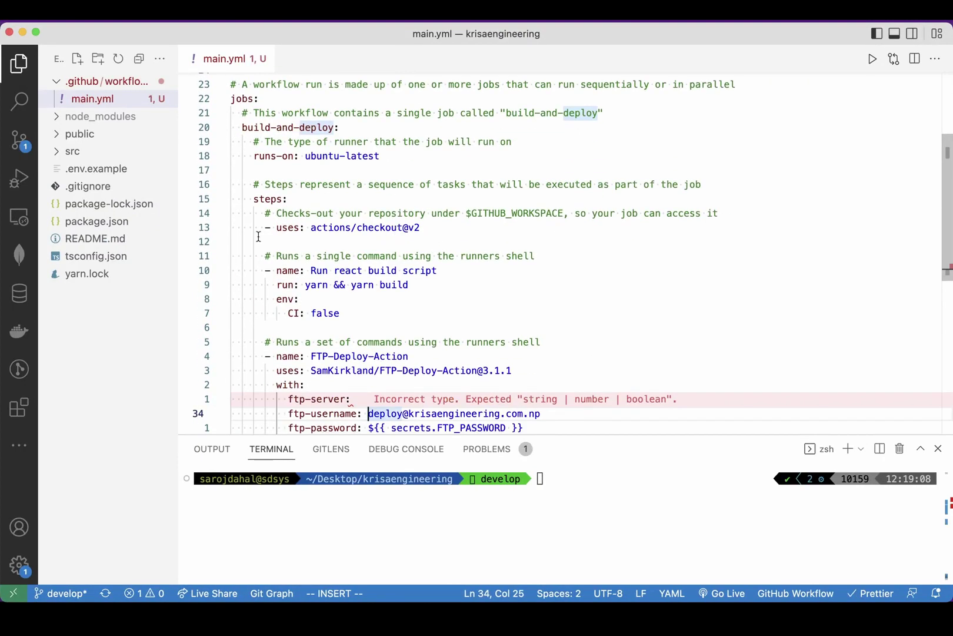
{"action": "scroll", "coordinate": [337, 307], "scroll_direction": "down", "scroll_amount": 3}
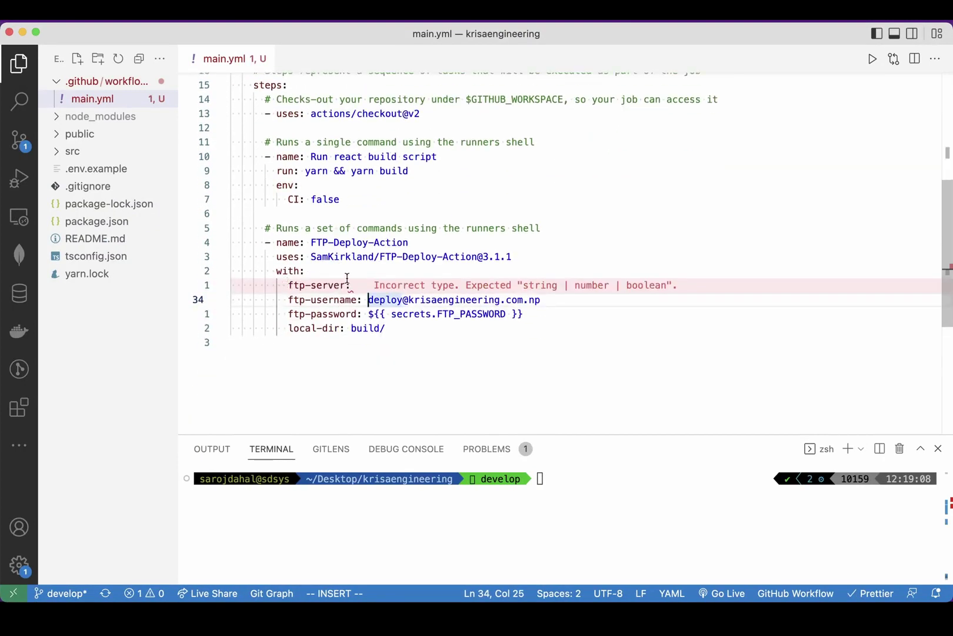
{"action": "mouse_move", "coordinate": [431, 283]}
{"action": "key", "text": "super+Tab"}
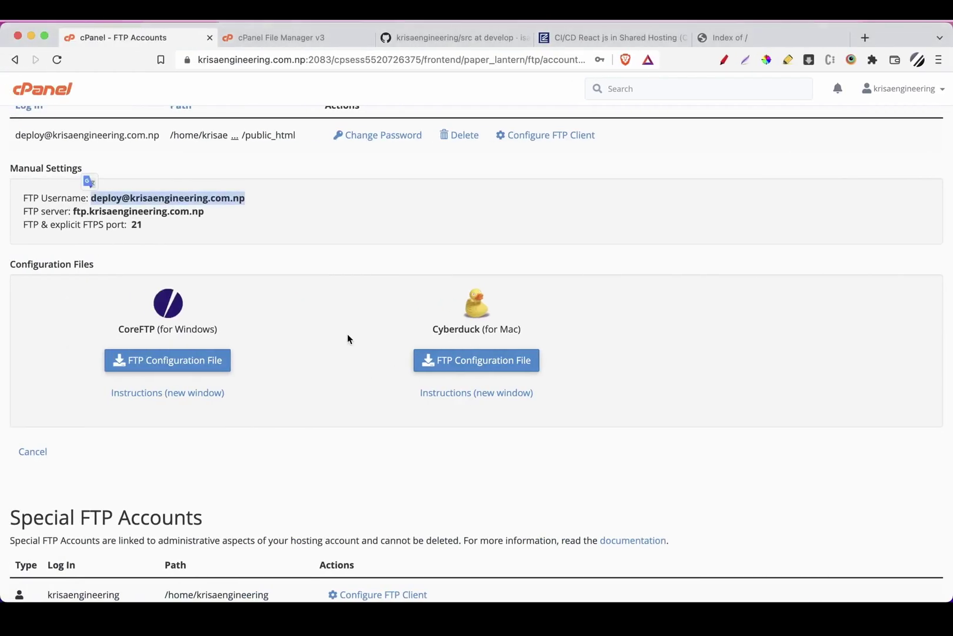
{"action": "left_click_drag", "start_coordinate": [206, 211], "coordinate": [71, 212]}
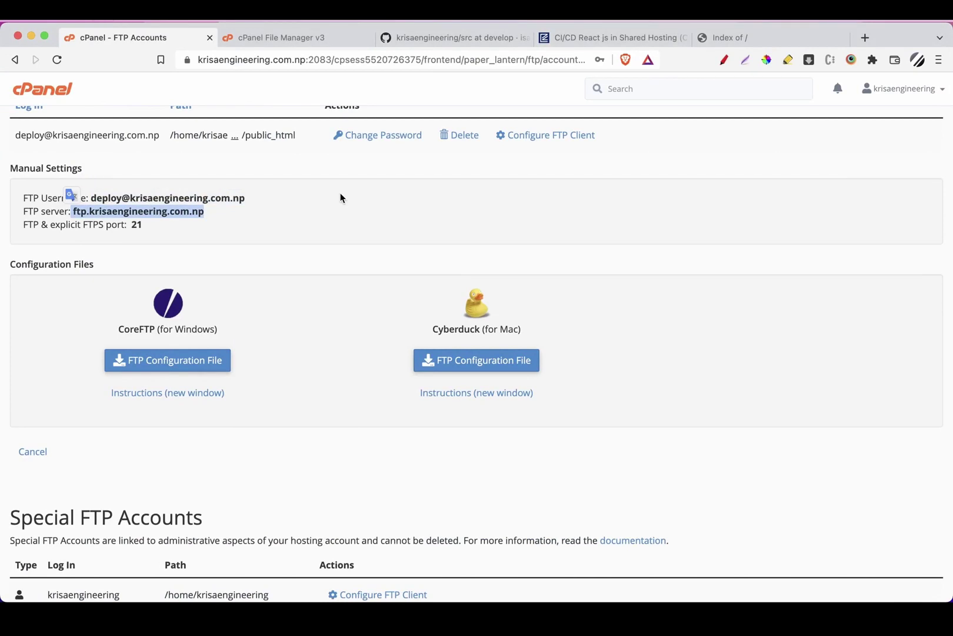
{"action": "key", "text": "super+Tab"}
{"action": "key", "text": "super+v"}
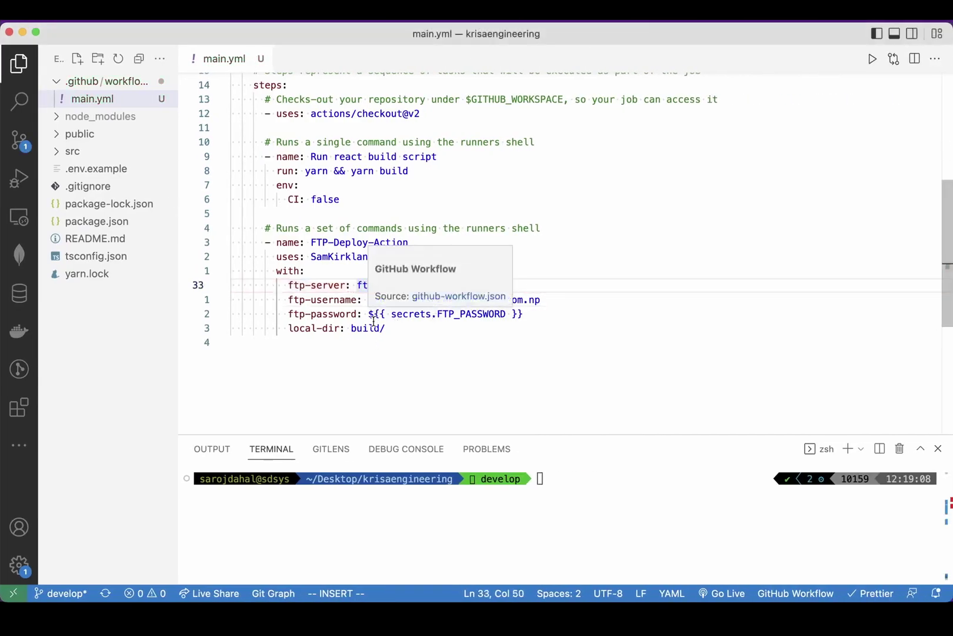
Examine the secrets.FTP_PASSWORD reference in the ftp-password entry of main.yml
{"action": "left_click_drag", "start_coordinate": [385, 313], "coordinate": [531, 325]}
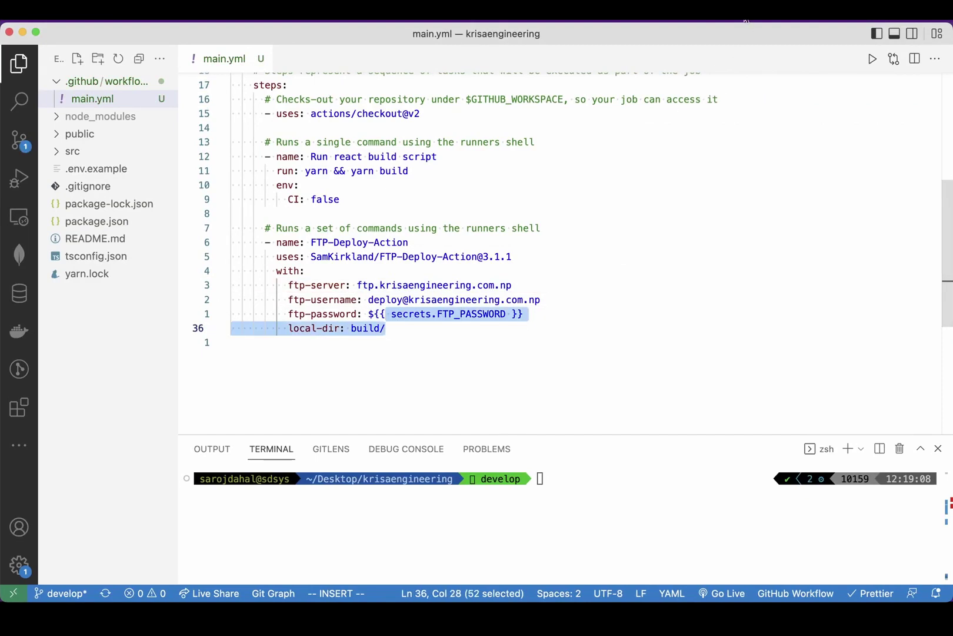
{"action": "key", "text": "super+shift+c"}
{"action": "left_click", "coordinate": [640, 99]}
{"action": "key", "text": "Down"}
{"action": "left_click_drag", "start_coordinate": [393, 316], "coordinate": [520, 317]}
{"action": "left_click", "coordinate": [454, 329]}
Read the article's instructions in the browser for storing ftp-password as a repository secret, and locate the project's GitHub repository
{"action": "key", "text": "ctrl+Left"}
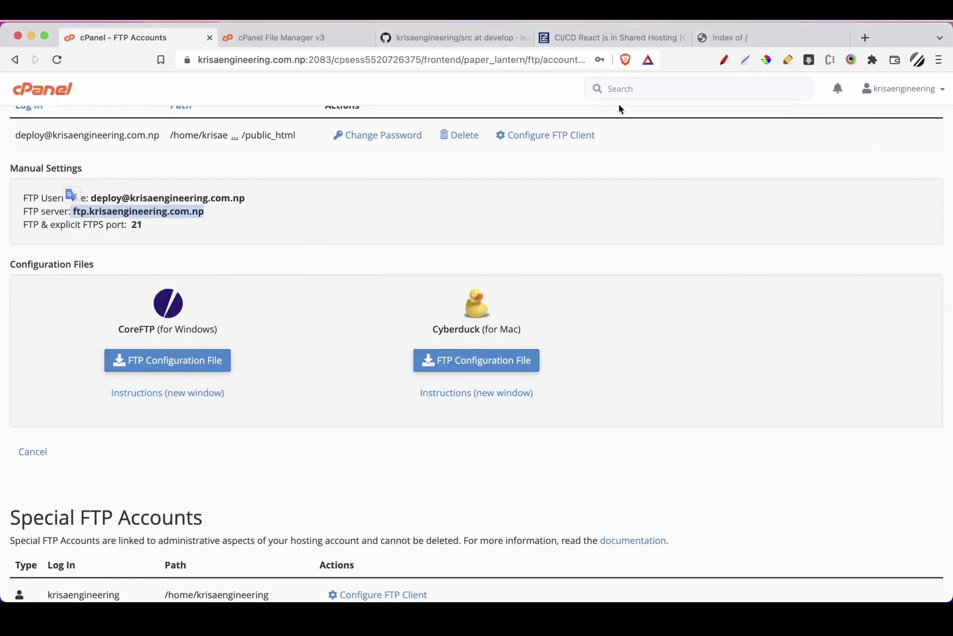
{"action": "left_click", "coordinate": [600, 34]}
{"action": "scroll", "coordinate": [398, 375], "scroll_direction": "down", "scroll_amount": 5}
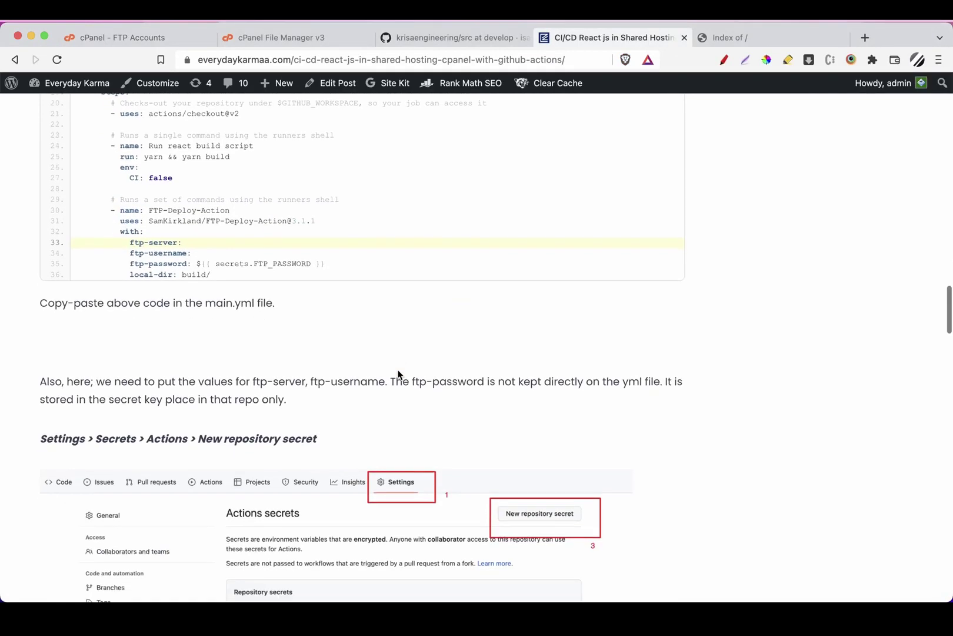
{"action": "scroll", "coordinate": [397, 374], "scroll_direction": "down", "scroll_amount": 5}
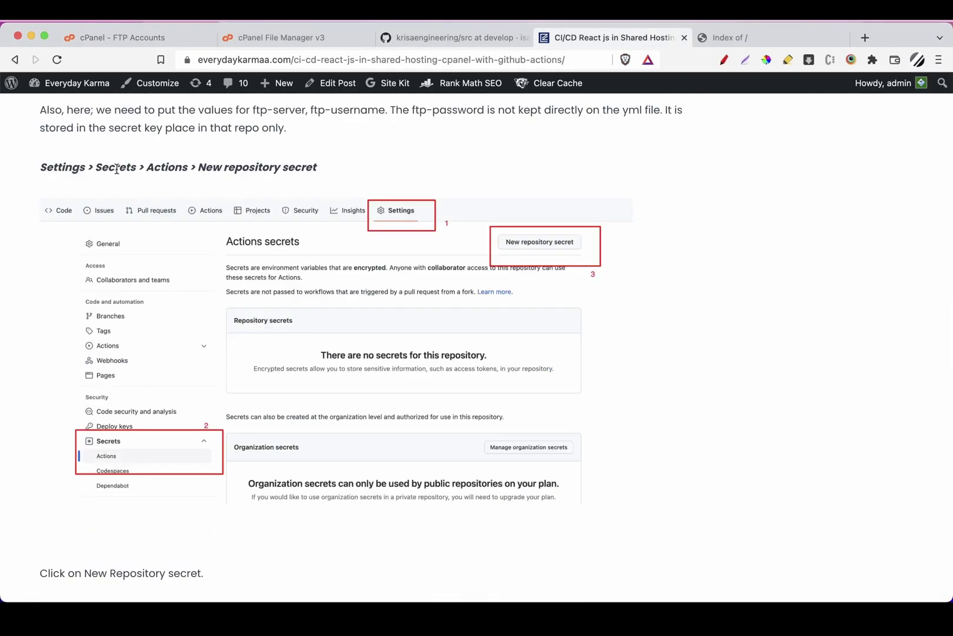
{"action": "left_click", "coordinate": [462, 33]}
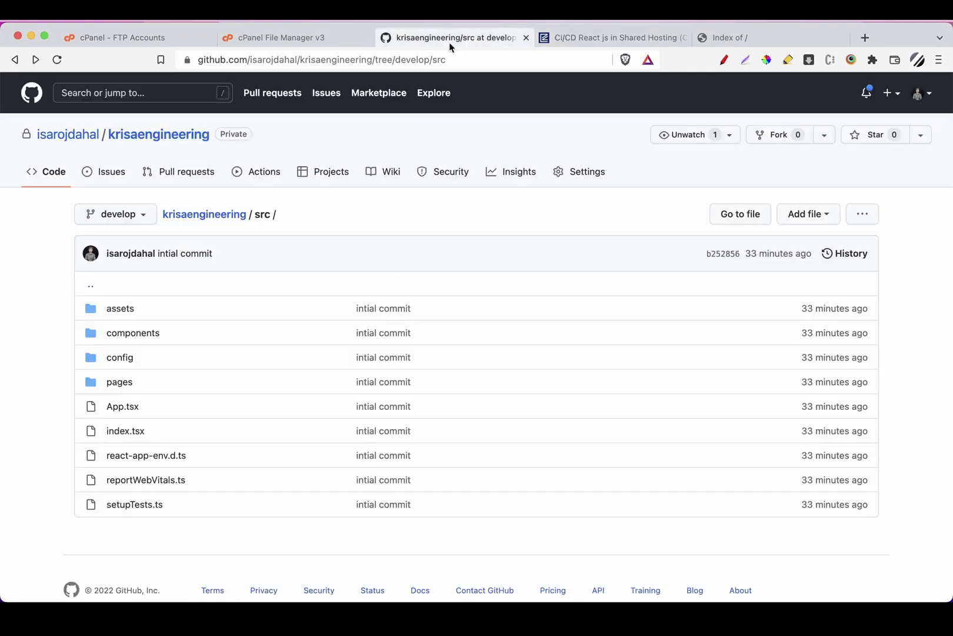
{"action": "key", "text": "ctrl+Right"}
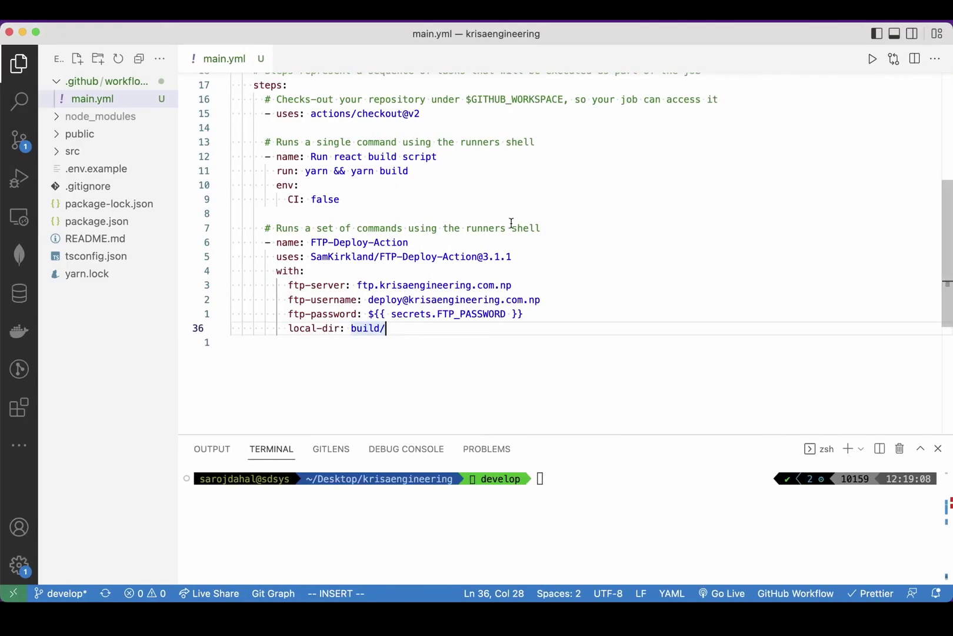
{"action": "key", "text": "ctrl+Left"}
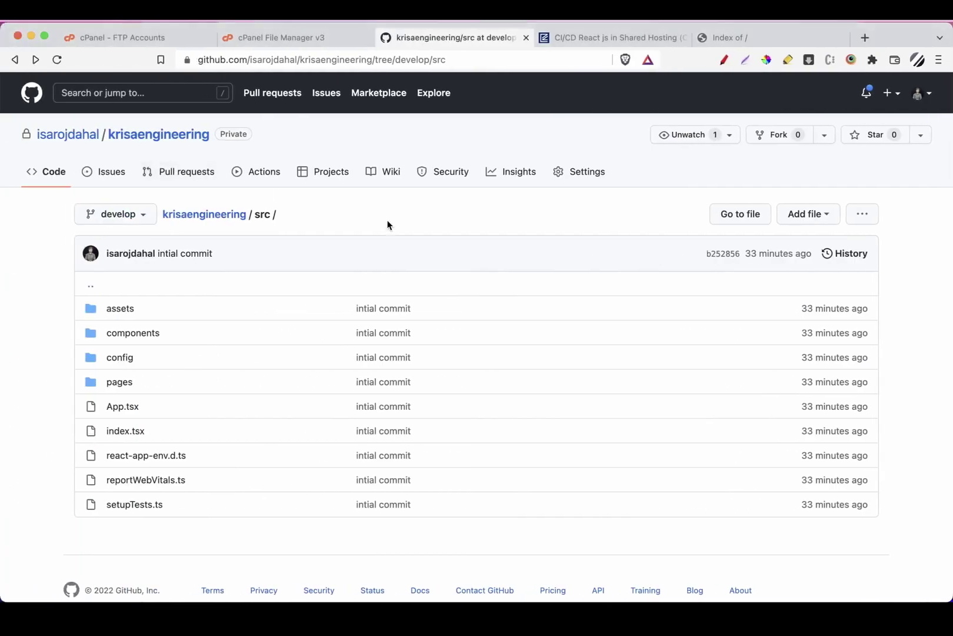
{"action": "left_click", "coordinate": [622, 36]}
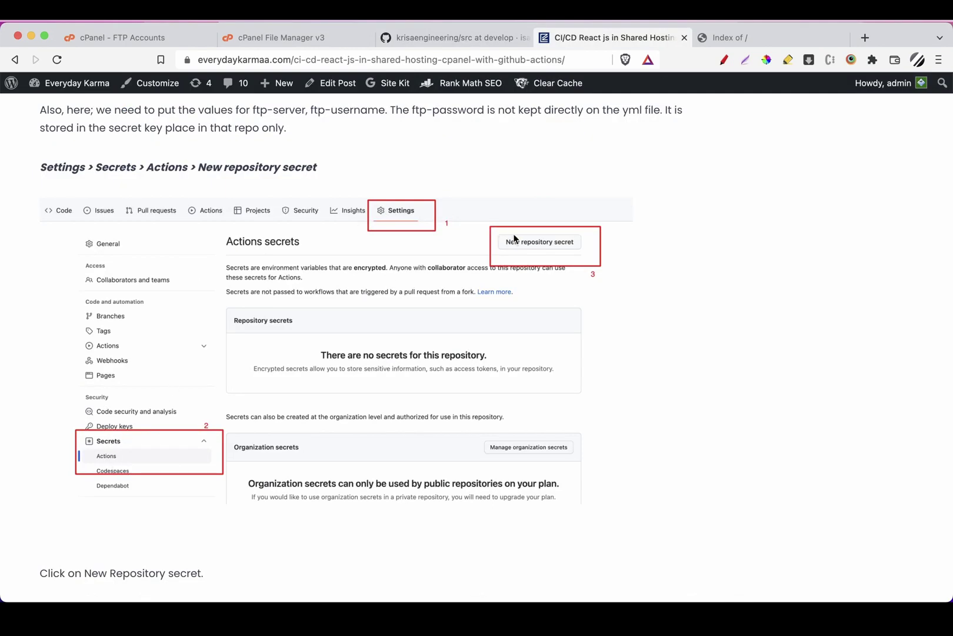
Open the Actions secrets page in the krisaengineering repository's settings on GitHub
{"action": "left_click", "coordinate": [489, 39]}
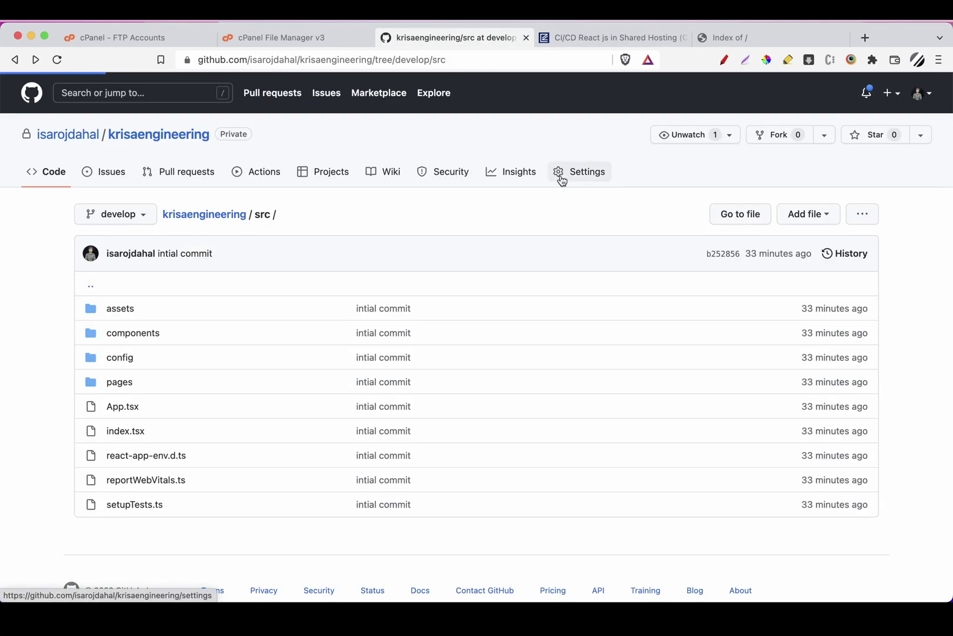
{"action": "scroll", "coordinate": [447, 247], "scroll_direction": "down", "scroll_amount": 5}
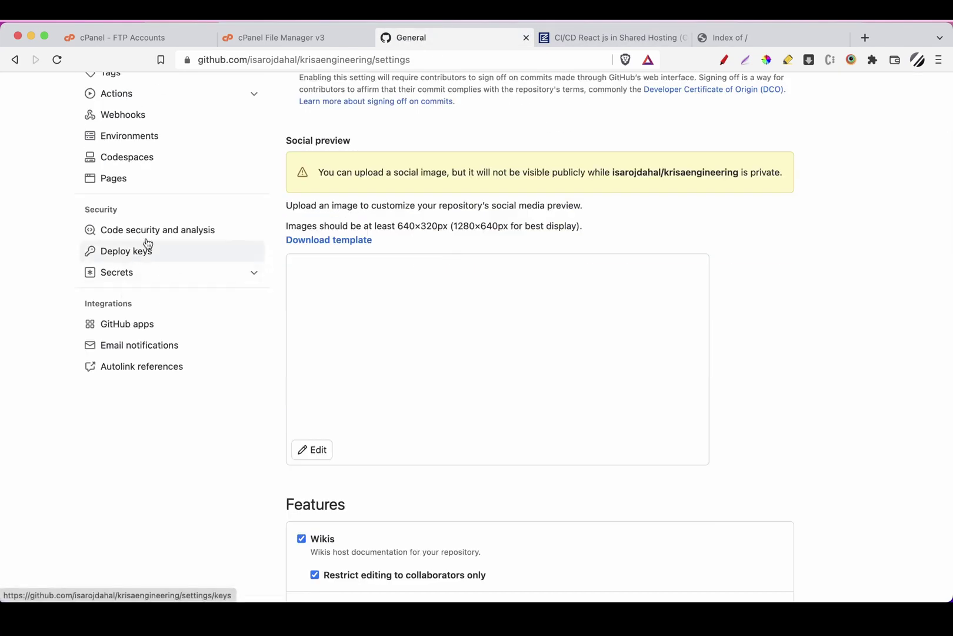
{"action": "scroll", "coordinate": [147, 247], "scroll_direction": "up", "scroll_amount": 2}
{"action": "left_click", "coordinate": [149, 335]}
{"action": "scroll", "coordinate": [149, 334], "scroll_direction": "down", "scroll_amount": 1}
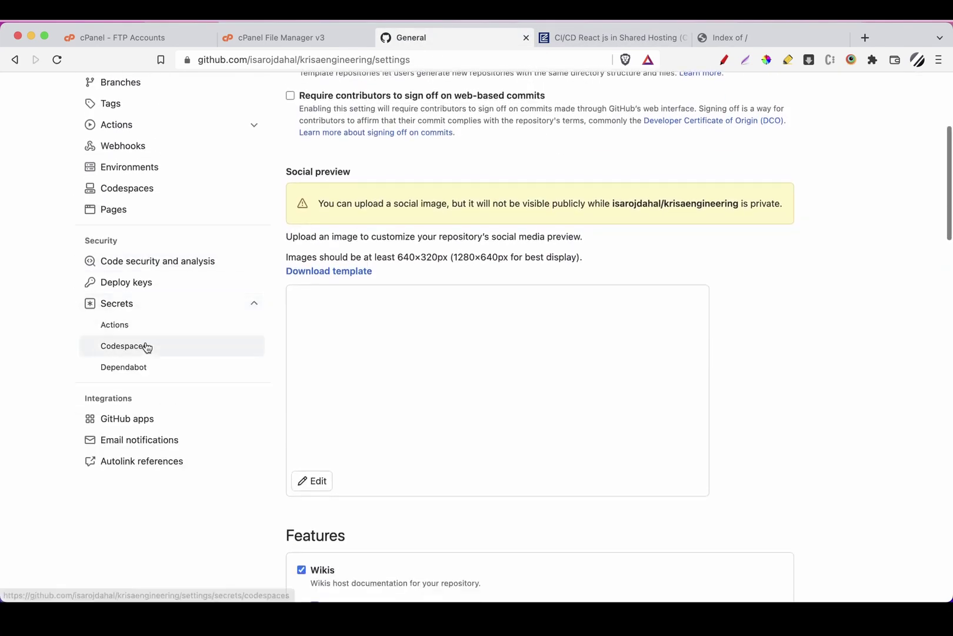
{"action": "scroll", "coordinate": [353, 294], "scroll_direction": "up", "scroll_amount": 1}
{"action": "left_click", "coordinate": [151, 341]}
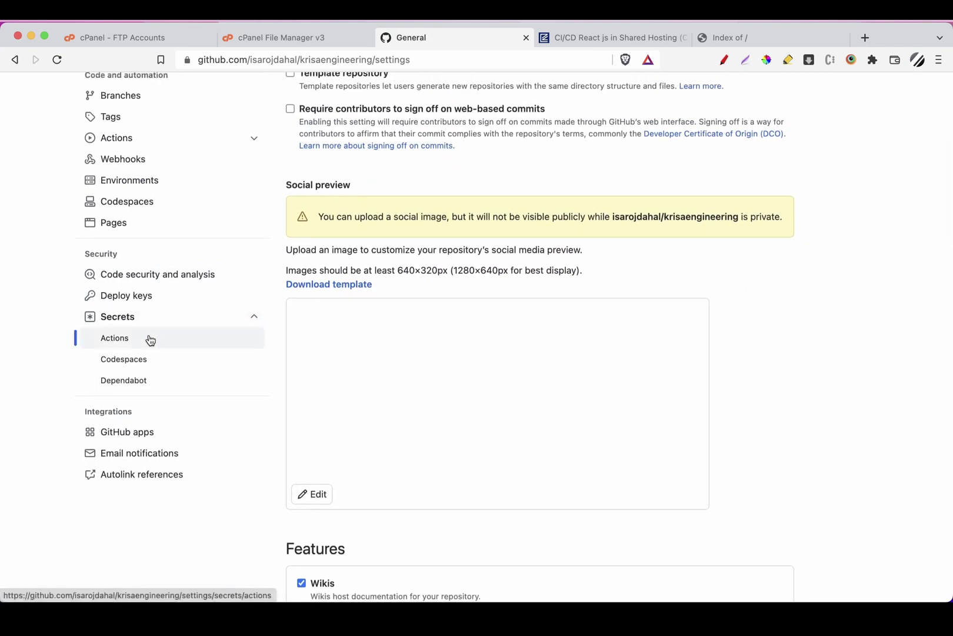
Start a new repository secret and name it FTP_PASSWORD
{"action": "left_click", "coordinate": [696, 216]}
{"action": "left_click", "coordinate": [357, 275]}
{"action": "left_click", "coordinate": [326, 299]}
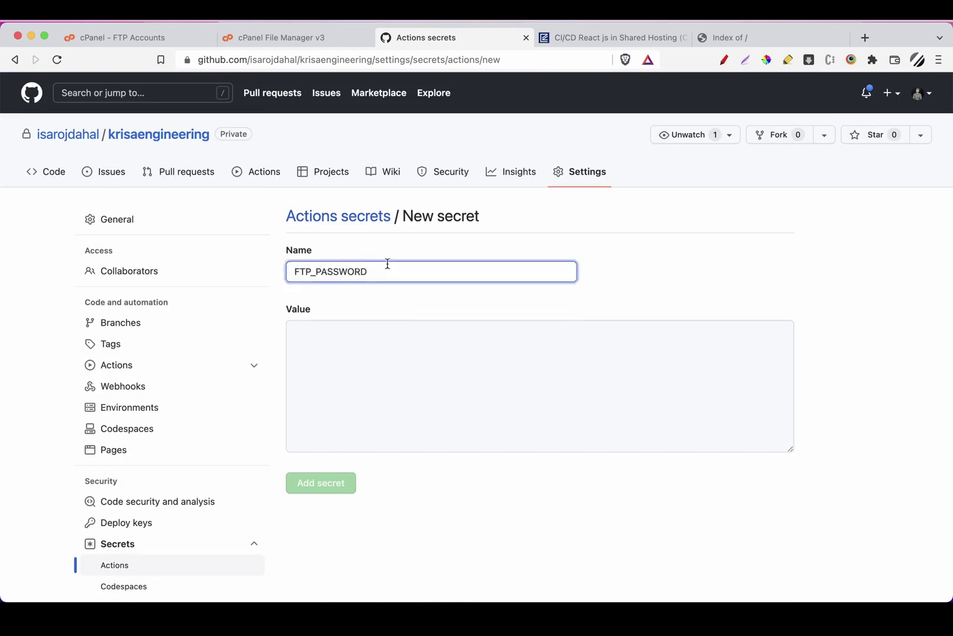
Compare the secret name used in the ftp-password entry of main.yml with the name entered for the new GitHub secret
{"action": "key", "text": "super+Tab"}
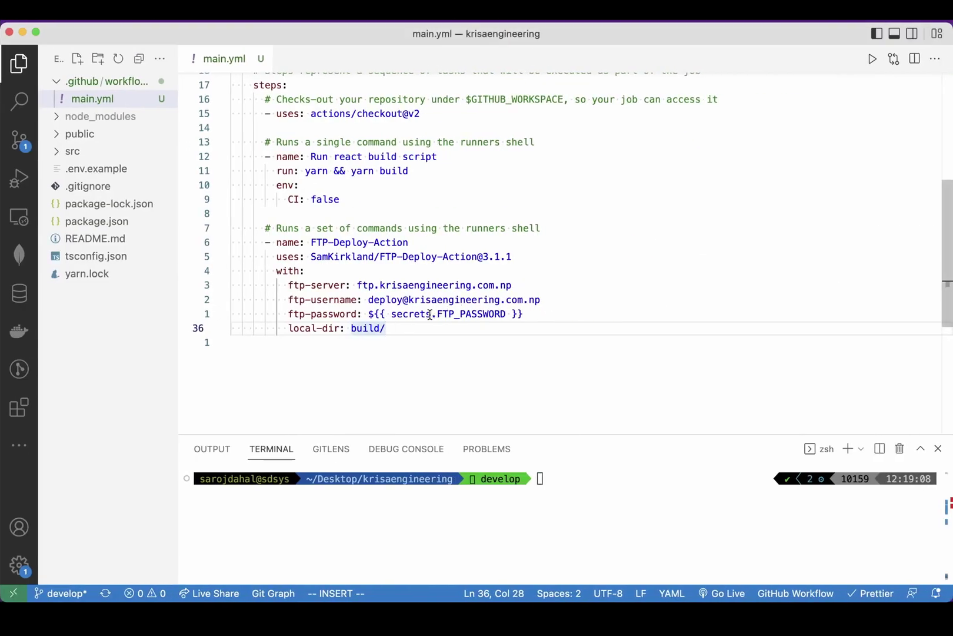
{"action": "left_click_drag", "start_coordinate": [441, 315], "coordinate": [530, 300]}
{"action": "left_click", "coordinate": [439, 314]}
{"action": "left_click_drag", "start_coordinate": [438, 314], "coordinate": [499, 314]}
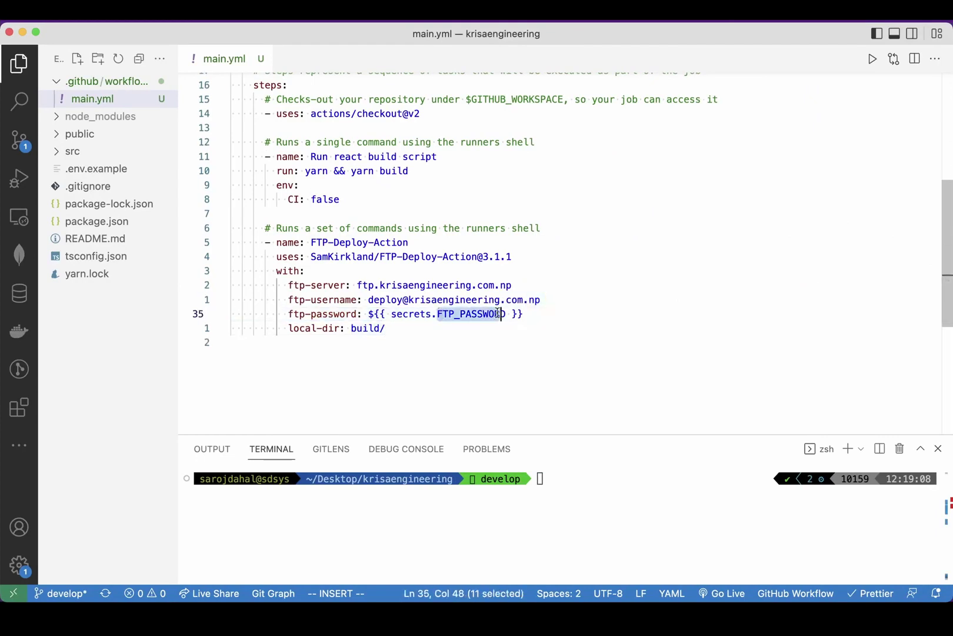
{"action": "key", "text": "ctrl+Left"}
{"action": "key", "text": "ctrl+Right"}
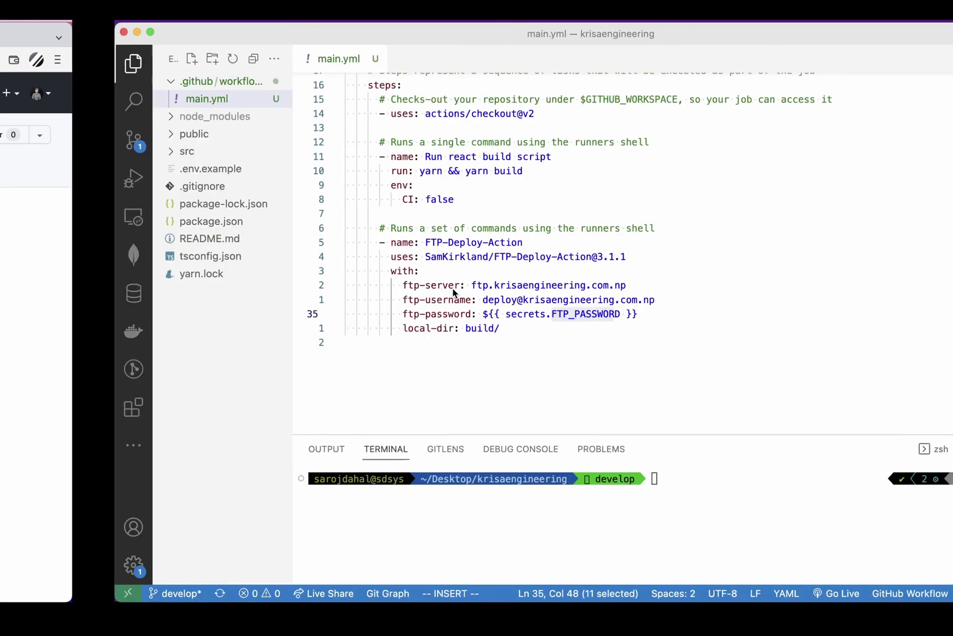
{"action": "left_click", "coordinate": [419, 327]}
{"action": "double_click", "coordinate": [419, 327]}
{"action": "key", "text": "ctrl+Left"}
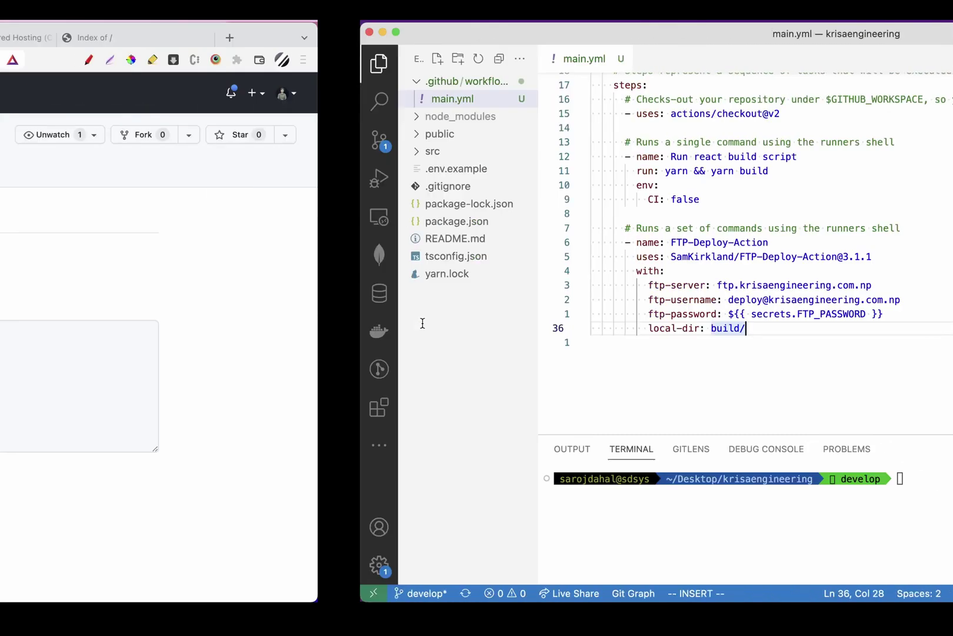
{"action": "key", "text": "ctrl+Right"}
{"action": "key", "text": "Return"}
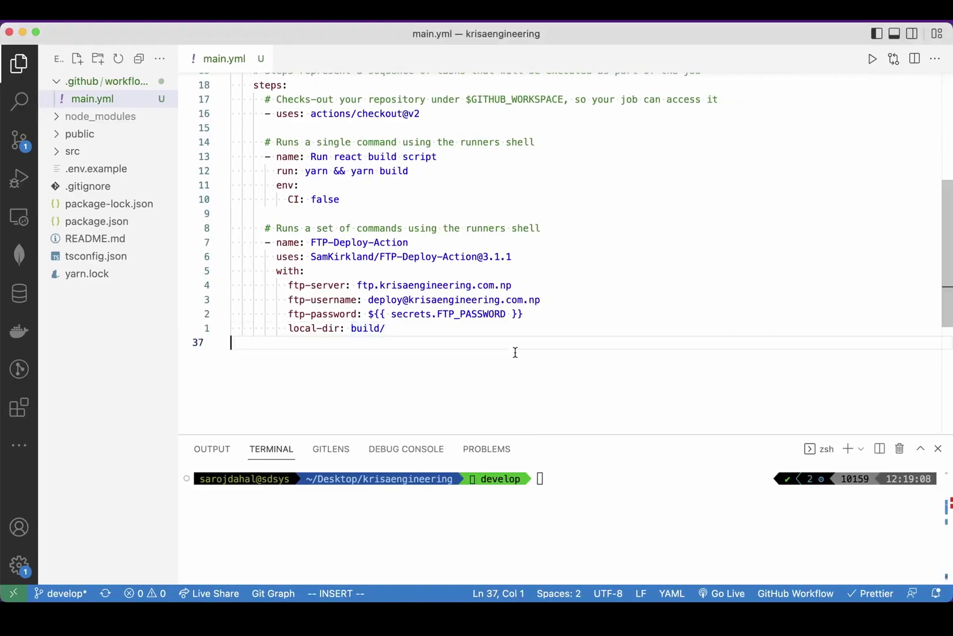
{"action": "scroll", "coordinate": [464, 299], "scroll_direction": "up", "scroll_amount": 5}
{"action": "scroll", "coordinate": [458, 312], "scroll_direction": "down", "scroll_amount": 5}
{"action": "left_click_drag", "start_coordinate": [385, 314], "coordinate": [524, 313]}
{"action": "left_click", "coordinate": [524, 314]}
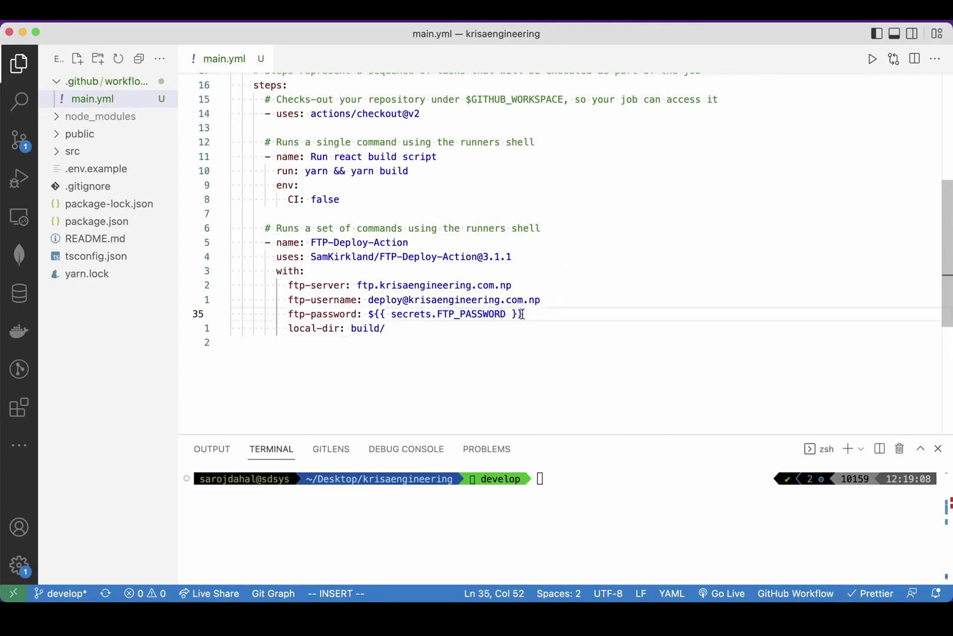
{"action": "key", "text": "ctrl+Left"}
{"action": "key", "text": "ctrl+Right"}
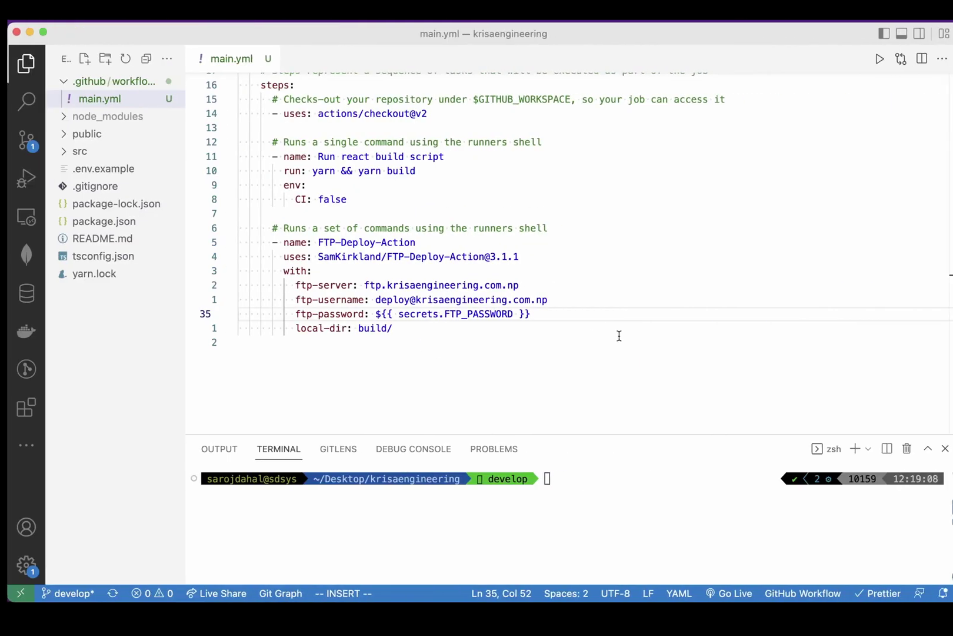
Paste the FTP account password as the value of the FTP_PASSWORD secret on GitHub and add the secret
{"action": "key", "text": "ctrl+Left"}
{"action": "left_click", "coordinate": [432, 331]}
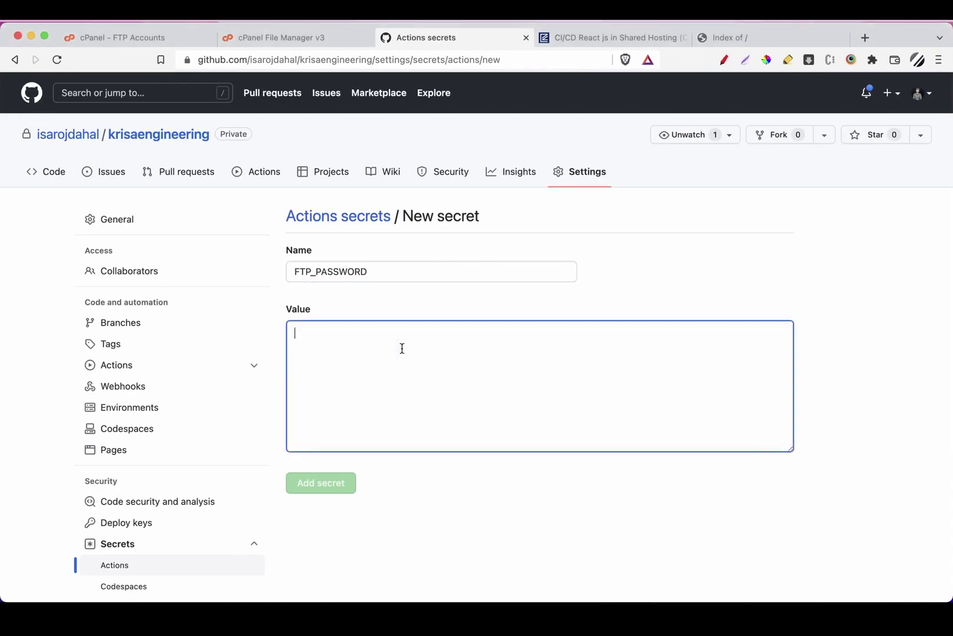
{"action": "key", "text": "super+v"}
{"action": "scroll", "coordinate": [382, 456], "scroll_direction": "down", "scroll_amount": 1}
{"action": "left_click", "coordinate": [335, 461]}
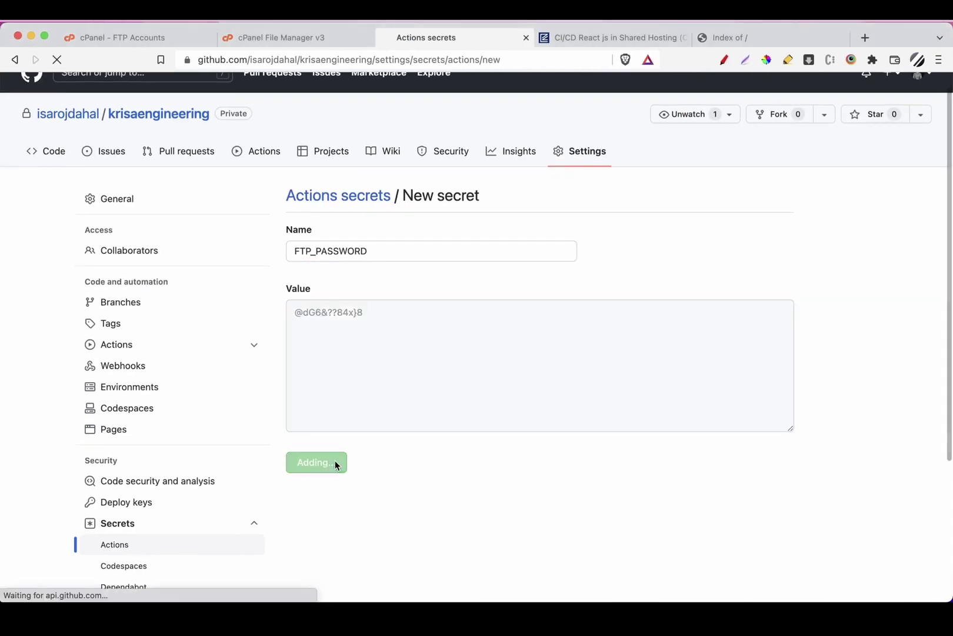
Check the FTP_PASSWORD entry under the repository secrets and return to main.yml in VS Code
{"action": "scroll", "coordinate": [516, 388], "scroll_direction": "down", "scroll_amount": 2}
{"action": "scroll", "coordinate": [516, 388], "scroll_direction": "down", "scroll_amount": 1}
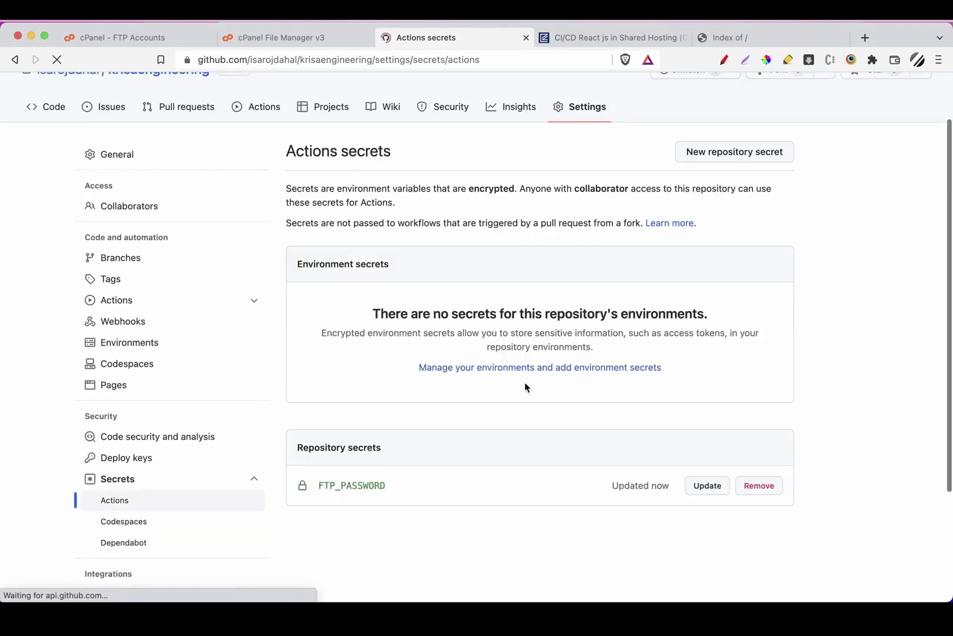
{"action": "scroll", "coordinate": [549, 371], "scroll_direction": "down", "scroll_amount": 3}
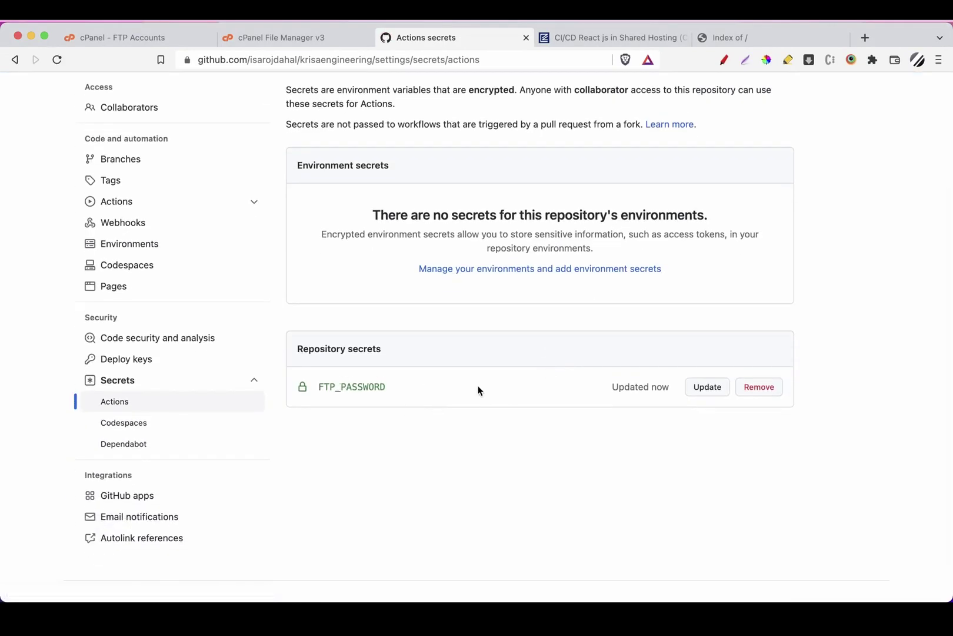
{"action": "left_click_drag", "start_coordinate": [341, 389], "coordinate": [386, 389]}
{"action": "left_click", "coordinate": [511, 383]}
{"action": "scroll", "coordinate": [511, 384], "scroll_direction": "up", "scroll_amount": 4}
{"action": "scroll", "coordinate": [511, 384], "scroll_direction": "up", "scroll_amount": 1}
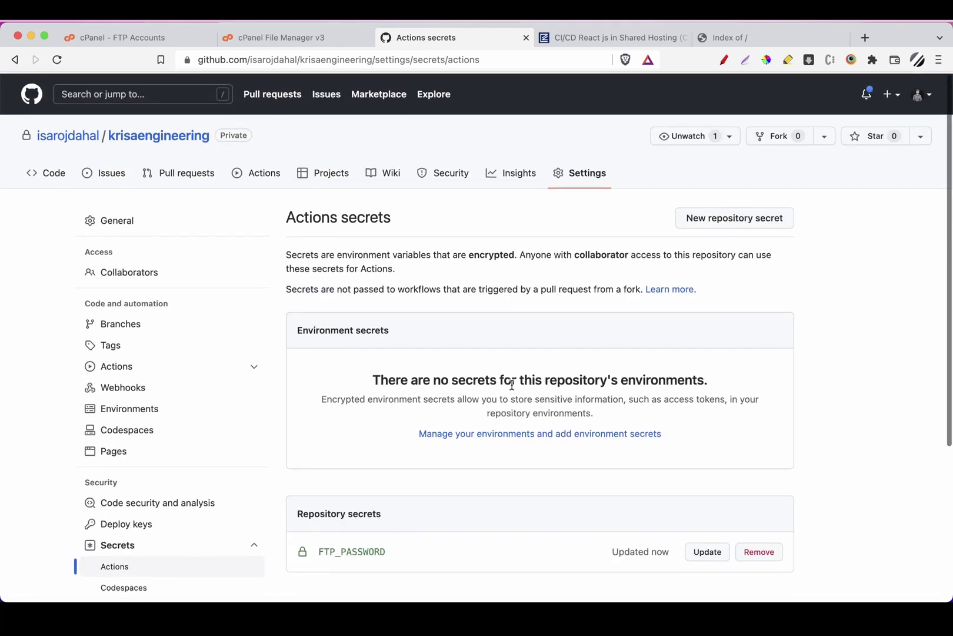
{"action": "key", "text": "super+r"}
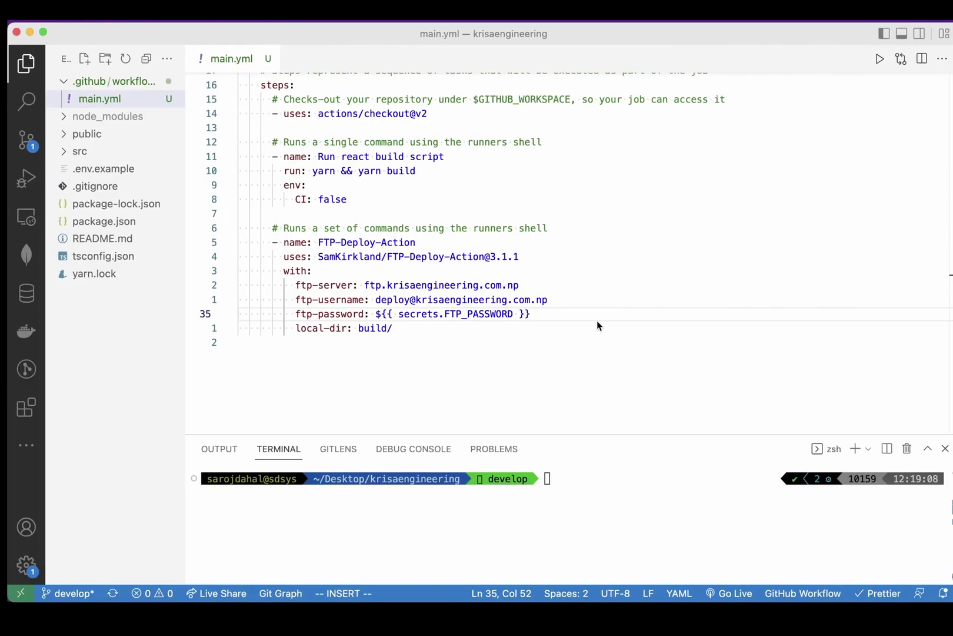
Switch to the CI/CD React js tutorial article in the browser and read the part on adding the repository secret and what follows
{"action": "left_click", "coordinate": [556, 331]}
{"action": "scroll", "coordinate": [519, 346], "scroll_direction": "up", "scroll_amount": 1}
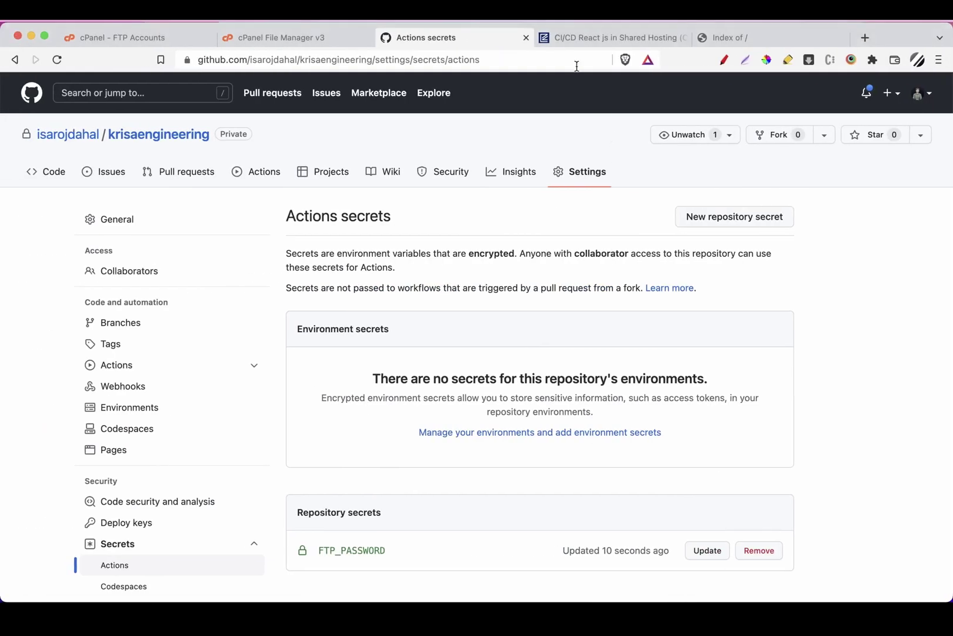
{"action": "left_click", "coordinate": [563, 38]}
{"action": "scroll", "coordinate": [356, 352], "scroll_direction": "down", "scroll_amount": 15}
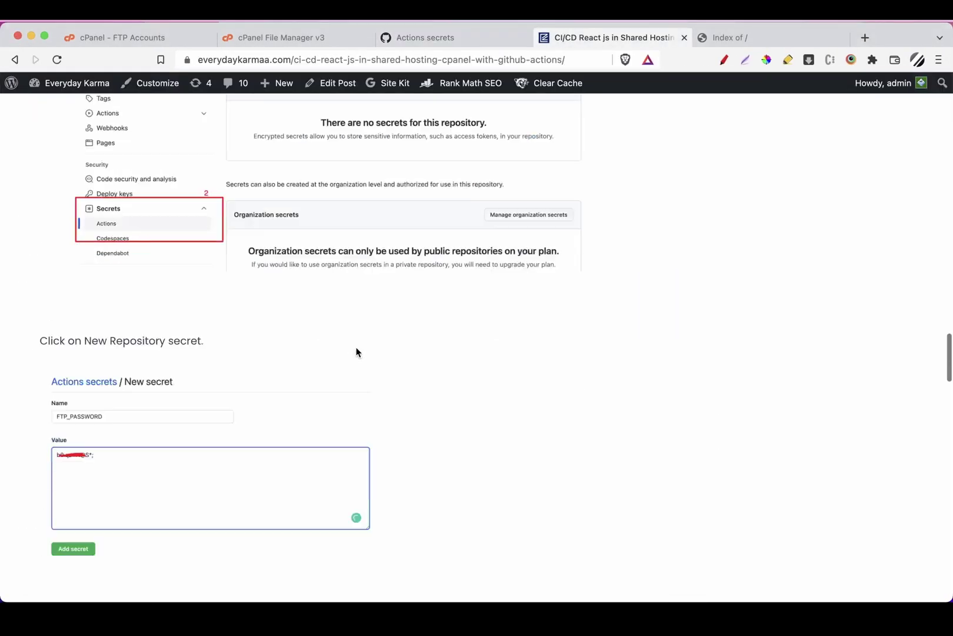
{"action": "scroll", "coordinate": [357, 352], "scroll_direction": "up", "scroll_amount": 3}
{"action": "scroll", "coordinate": [315, 286], "scroll_direction": "down", "scroll_amount": 7}
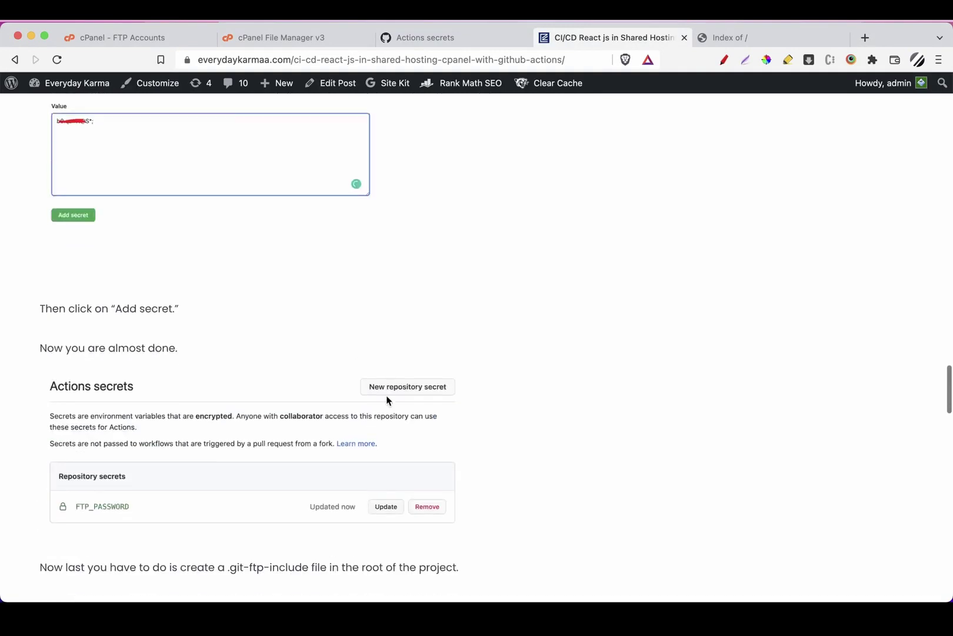
{"action": "scroll", "coordinate": [331, 411], "scroll_direction": "down", "scroll_amount": 4}
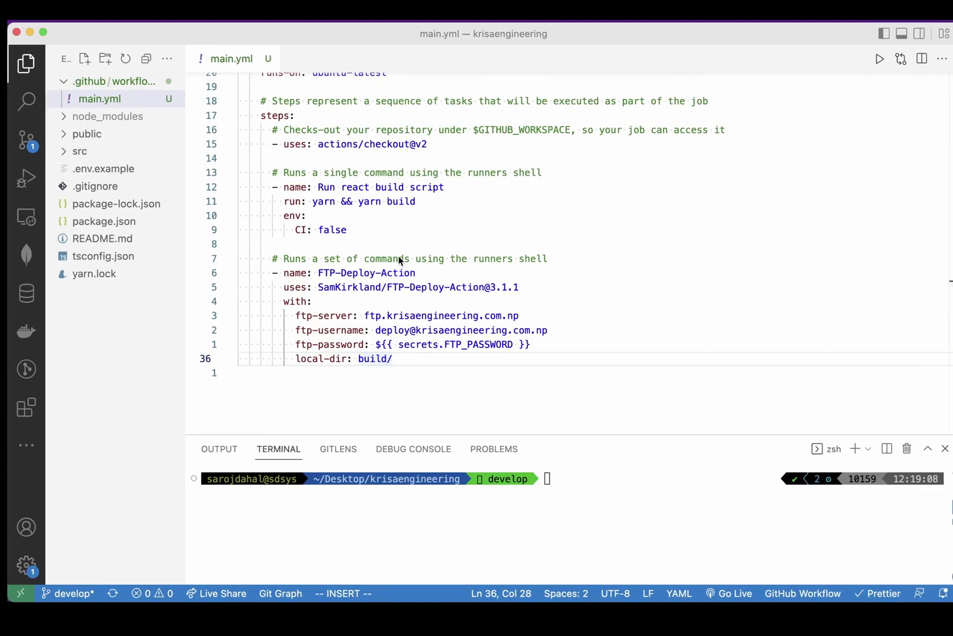
Return to main.yml in VS Code and review the workflow's name entry above the push trigger
{"action": "scroll", "coordinate": [379, 207], "scroll_direction": "up", "scroll_amount": 6}
{"action": "left_click", "coordinate": [380, 207]}
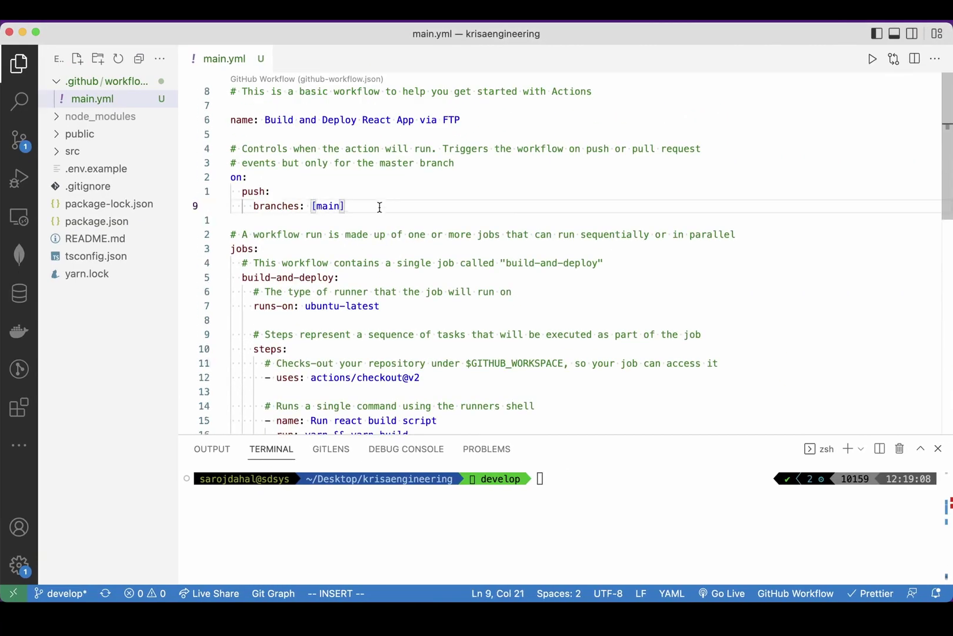
{"action": "left_click", "coordinate": [402, 186]}
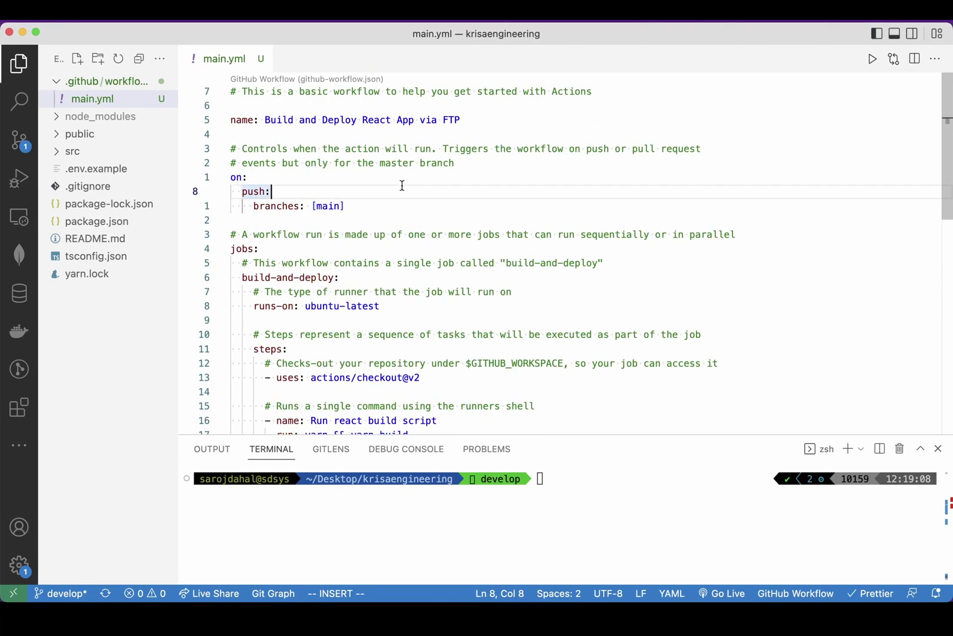
{"action": "left_click_drag", "start_coordinate": [276, 120], "coordinate": [450, 134]}
{"action": "scroll", "coordinate": [450, 145], "scroll_direction": "down", "scroll_amount": 3}
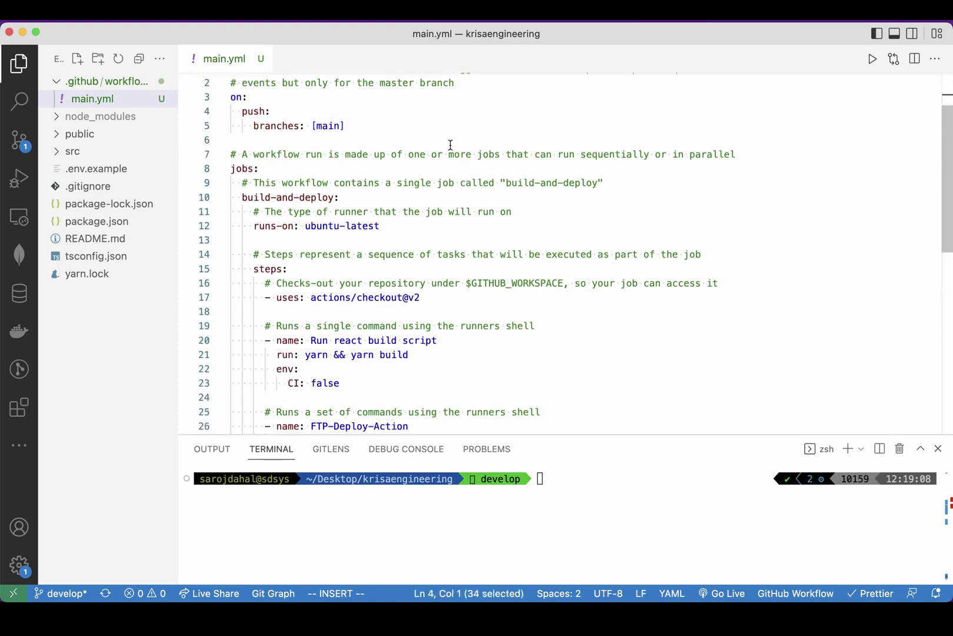
Examine the workflow trigger in main.yml, going through the on, push and branches entries
{"action": "scroll", "coordinate": [450, 145], "scroll_direction": "up", "scroll_amount": 3}
{"action": "left_click_drag", "start_coordinate": [251, 177], "coordinate": [231, 178]}
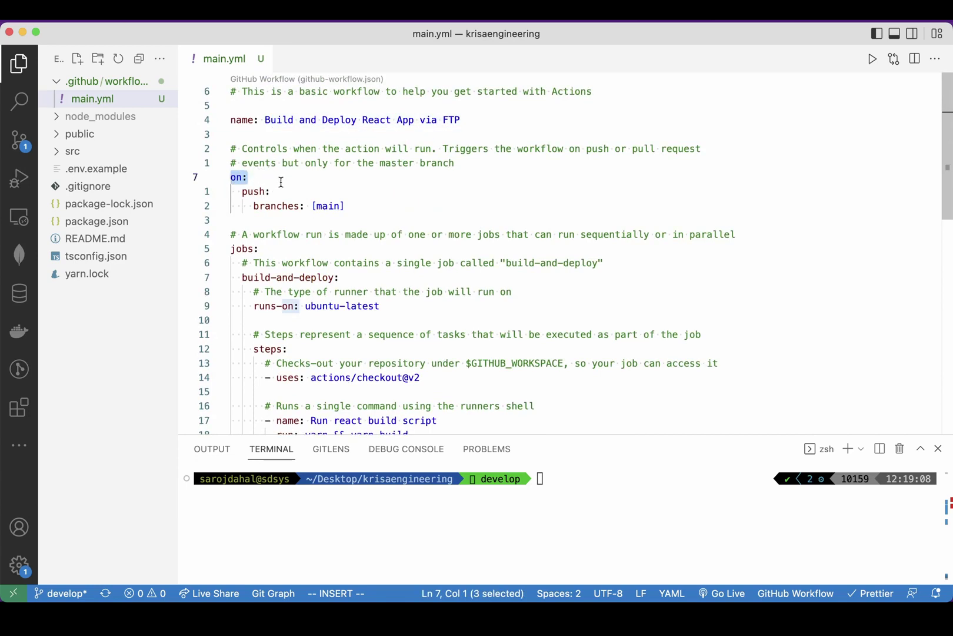
{"action": "left_click", "coordinate": [259, 191]}
{"action": "left_click", "coordinate": [257, 177]}
{"action": "key", "text": "shift+Left"}
{"action": "key", "text": "shift+Left"}
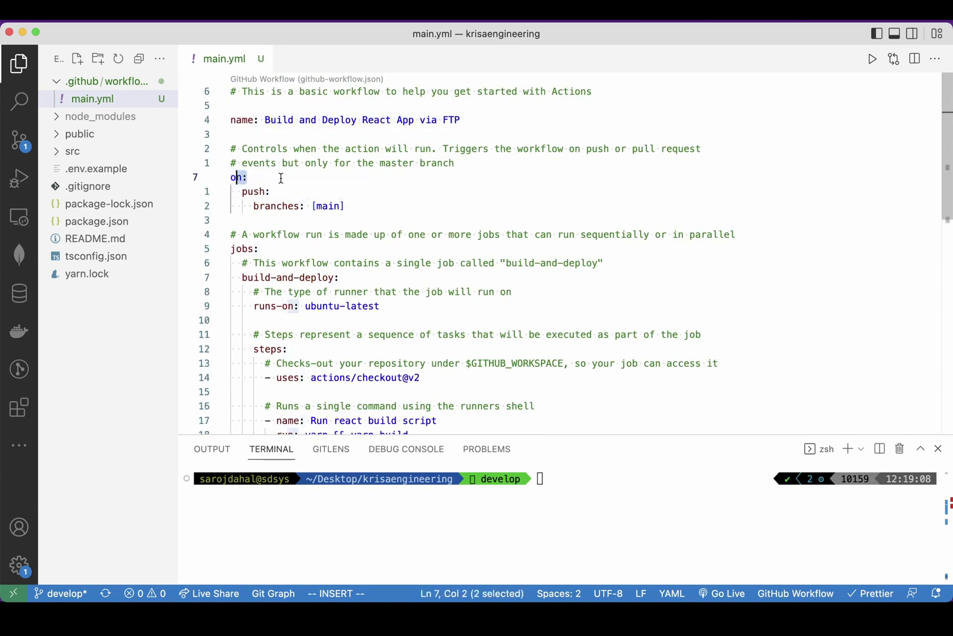
{"action": "left_click", "coordinate": [258, 180]}
{"action": "left_click", "coordinate": [270, 191]}
{"action": "key", "text": "shift+Left"}
{"action": "key", "text": "shift+Left"}
{"action": "key", "text": "shift+Left"}
{"action": "left_click", "coordinate": [270, 189]}
{"action": "left_click_drag", "start_coordinate": [298, 206], "coordinate": [264, 205]}
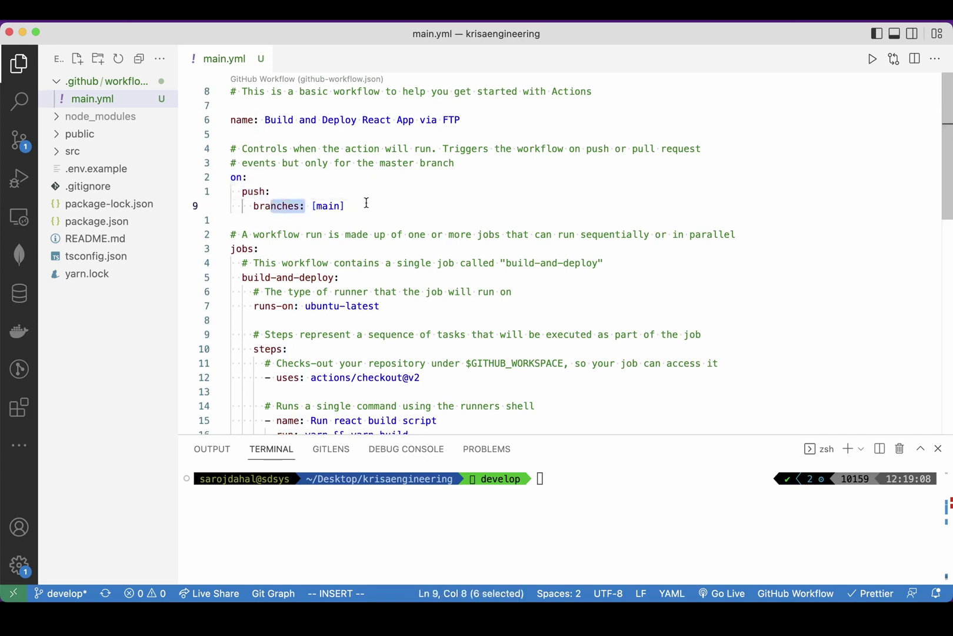
{"action": "left_click_drag", "start_coordinate": [346, 206], "coordinate": [316, 205]}
{"action": "left_click", "coordinate": [316, 204]}
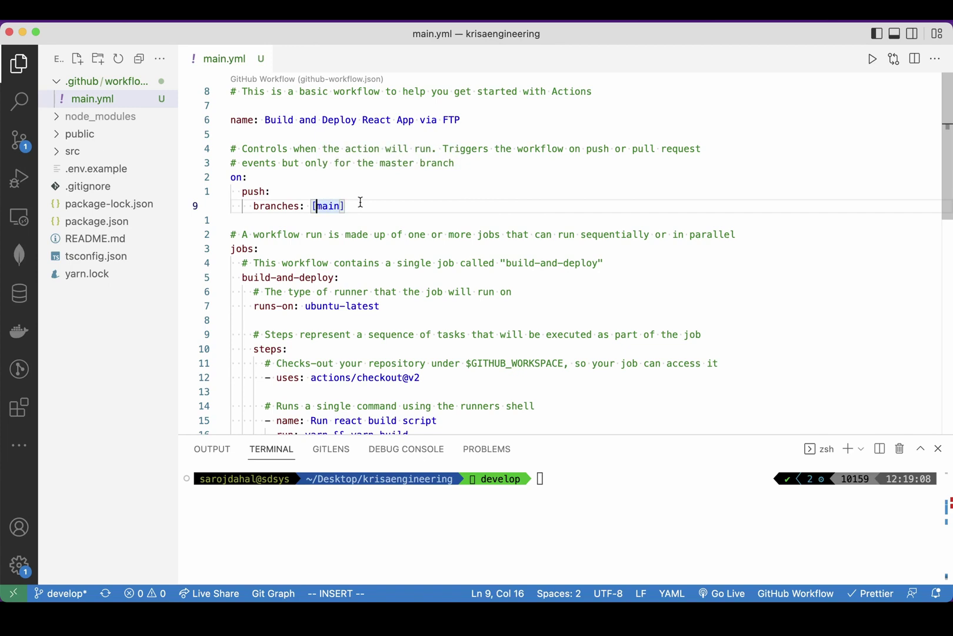
Review which branch in the push trigger starts the workflow and which jobs section it runs
{"action": "left_click_drag", "start_coordinate": [368, 209], "coordinate": [329, 203]}
{"action": "scroll", "coordinate": [311, 206], "scroll_direction": "down", "scroll_amount": 3}
{"action": "left_click_drag", "start_coordinate": [248, 157], "coordinate": [386, 366]}
{"action": "scroll", "coordinate": [385, 365], "scroll_direction": "up", "scroll_amount": 5}
{"action": "left_click_drag", "start_coordinate": [330, 214], "coordinate": [234, 177]}
{"action": "left_click", "coordinate": [259, 192]}
{"action": "left_click_drag", "start_coordinate": [306, 206], "coordinate": [335, 206]}
{"action": "left_click", "coordinate": [370, 208]}
{"action": "left_click", "coordinate": [325, 195]}
{"action": "double_click", "coordinate": [328, 205]}
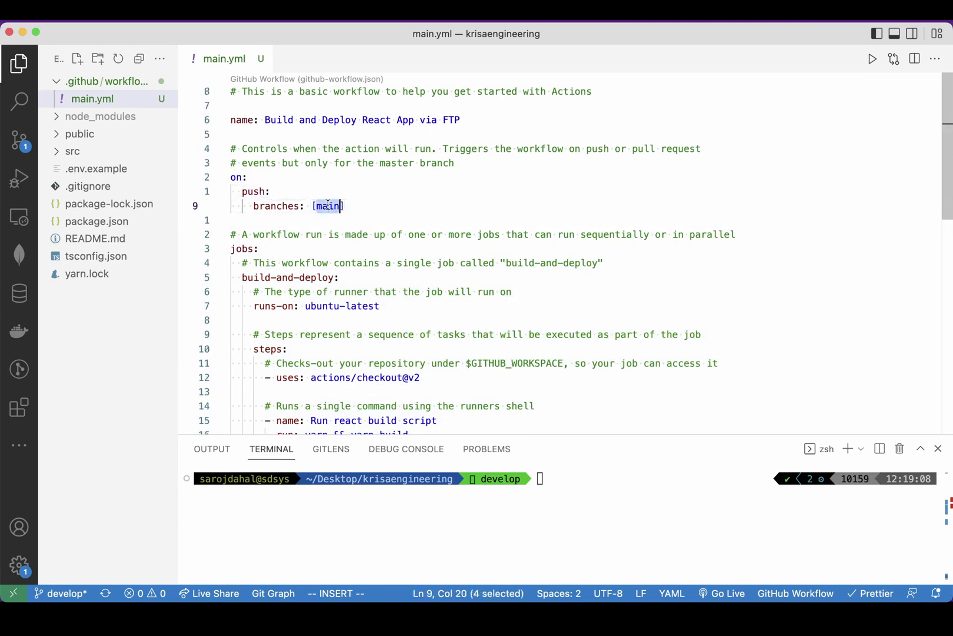
{"action": "left_click", "coordinate": [375, 202]}
{"action": "scroll", "coordinate": [375, 202], "scroll_direction": "down", "scroll_amount": 3}
{"action": "scroll", "coordinate": [375, 201], "scroll_direction": "up", "scroll_amount": 1}
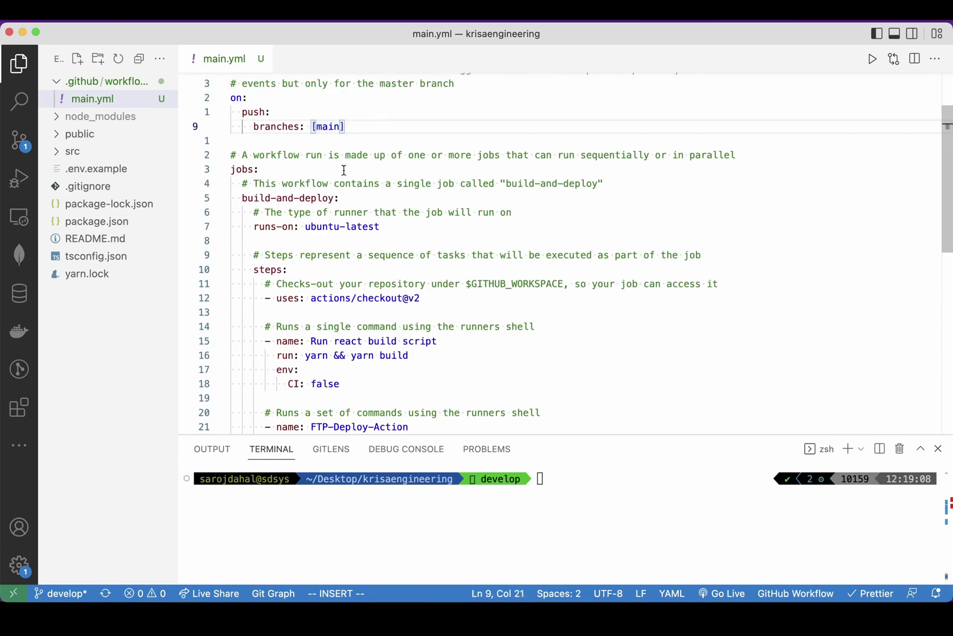
Examine the build-and-deploy job in main.yml, including its runs-on runner setting
{"action": "key", "text": "ctrl+Left"}
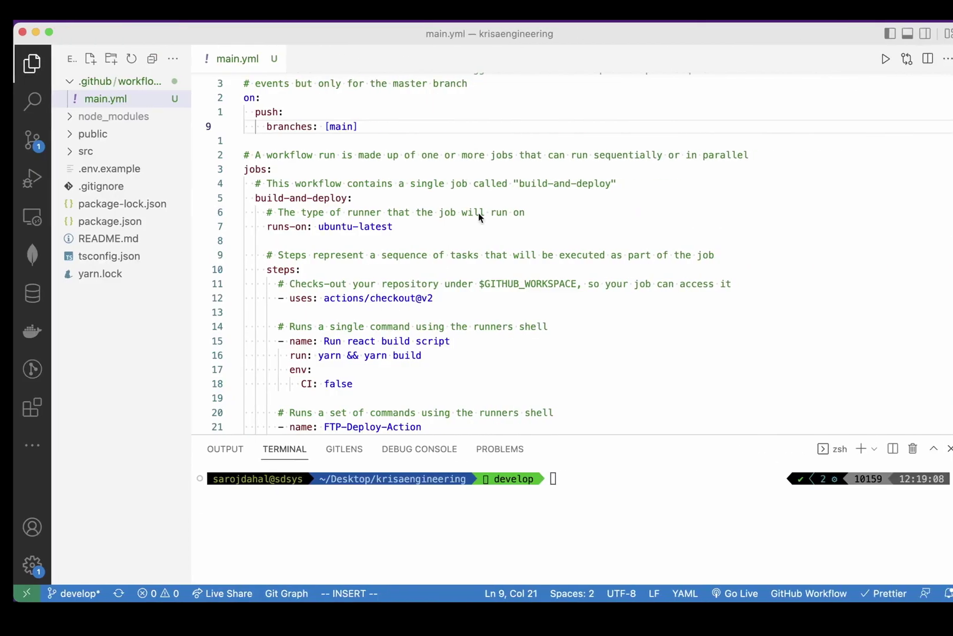
{"action": "scroll", "coordinate": [478, 212], "scroll_direction": "down", "scroll_amount": 2}
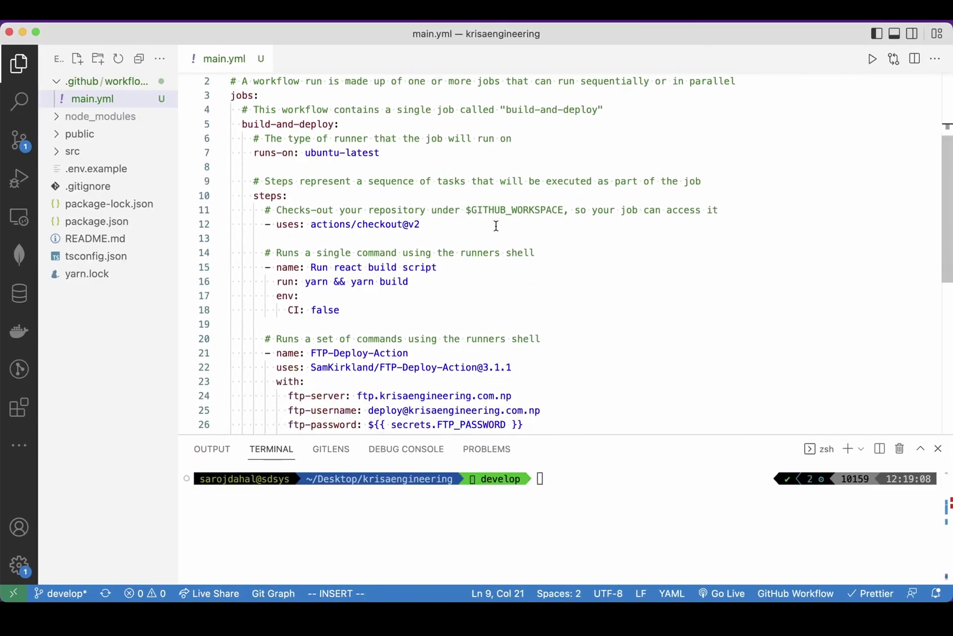
{"action": "scroll", "coordinate": [481, 225], "scroll_direction": "up", "scroll_amount": 2}
{"action": "left_click_drag", "start_coordinate": [267, 176], "coordinate": [362, 397]}
{"action": "left_click", "coordinate": [362, 398]}
{"action": "scroll", "coordinate": [364, 399], "scroll_direction": "down", "scroll_amount": 2}
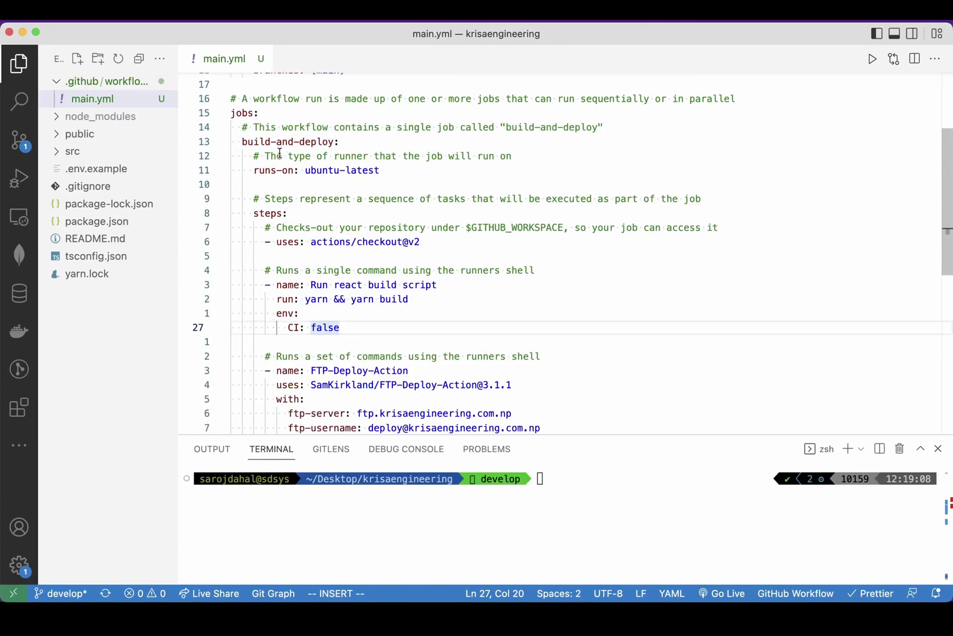
{"action": "left_click_drag", "start_coordinate": [246, 142], "coordinate": [345, 142]}
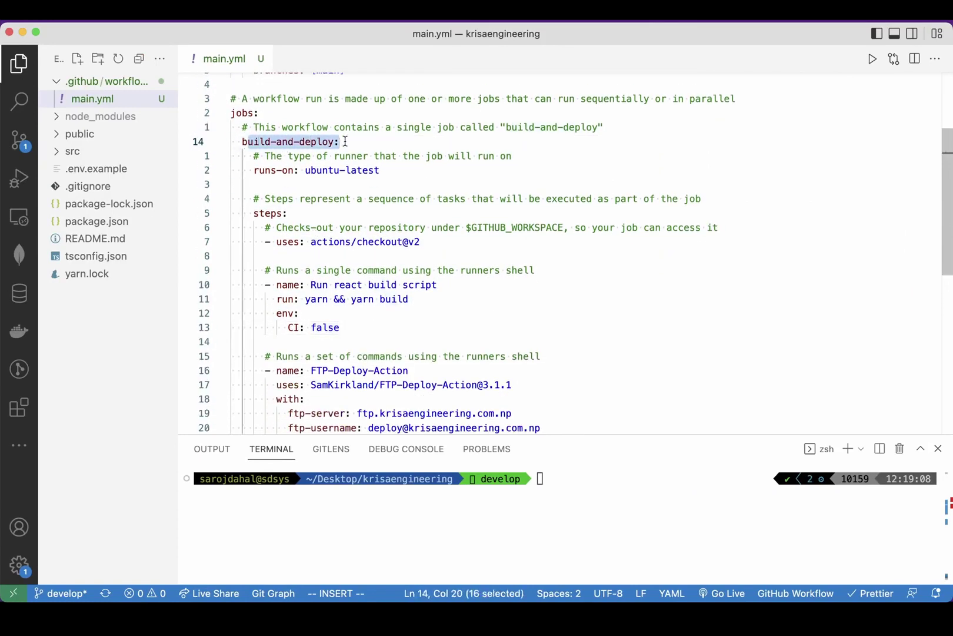
{"action": "left_click_drag", "start_coordinate": [254, 157], "coordinate": [418, 140]}
{"action": "left_click", "coordinate": [287, 131]}
{"action": "scroll", "coordinate": [342, 193], "scroll_direction": "down", "scroll_amount": 2}
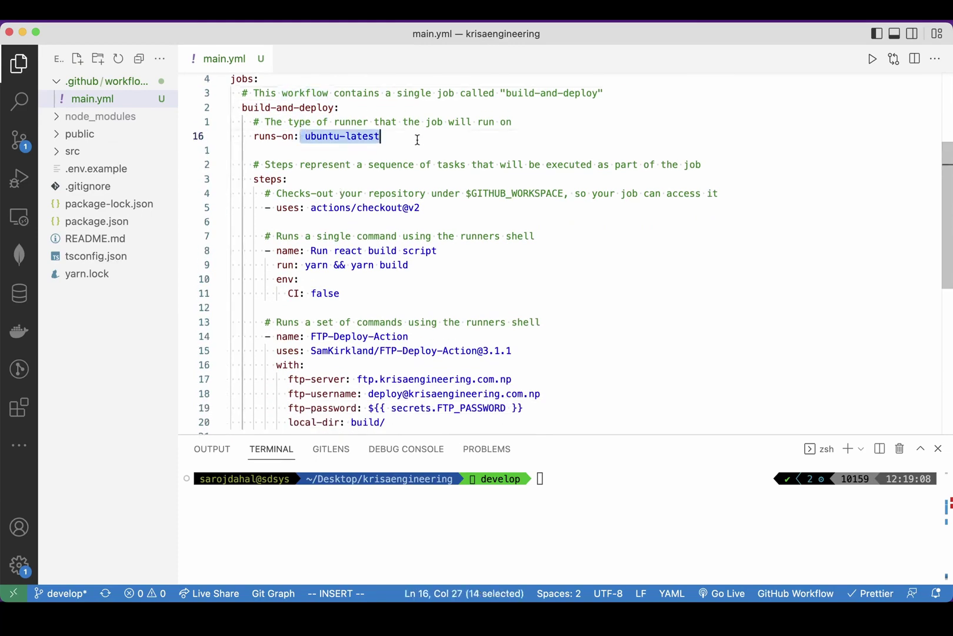
{"action": "mouse_move", "coordinate": [417, 139]}
{"action": "left_mouse_down"}
{"action": "mouse_move", "coordinate": [290, 136]}
{"action": "mouse_move", "coordinate": [404, 136]}
{"action": "left_mouse_up"}
{"action": "scroll", "coordinate": [260, 293], "scroll_direction": "down", "scroll_amount": 3}
{"action": "scroll", "coordinate": [375, 319], "scroll_direction": "up", "scroll_amount": 2}
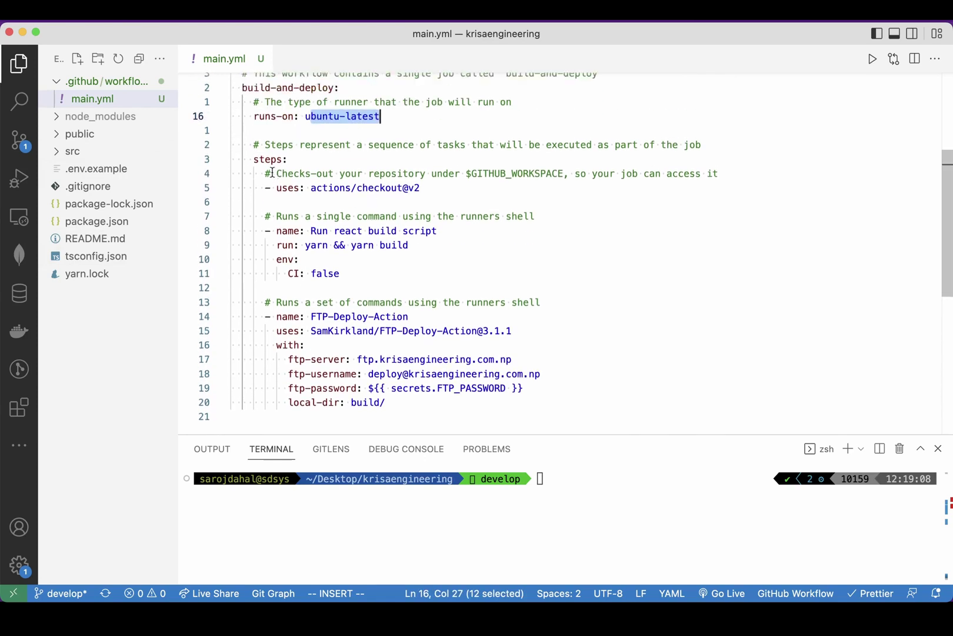
Examine the checkout action under steps in main.yml and compare it with the branch named in the push trigger
{"action": "left_click", "coordinate": [315, 161]}
{"action": "mouse_move", "coordinate": [311, 188]}
{"action": "left_mouse_down"}
{"action": "mouse_move", "coordinate": [454, 188]}
{"action": "mouse_move", "coordinate": [311, 188]}
{"action": "left_mouse_up"}
{"action": "left_click", "coordinate": [330, 188]}
{"action": "scroll", "coordinate": [329, 187], "scroll_direction": "up", "scroll_amount": 1}
{"action": "left_click_drag", "start_coordinate": [356, 193], "coordinate": [426, 193]}
{"action": "left_click", "coordinate": [426, 193]}
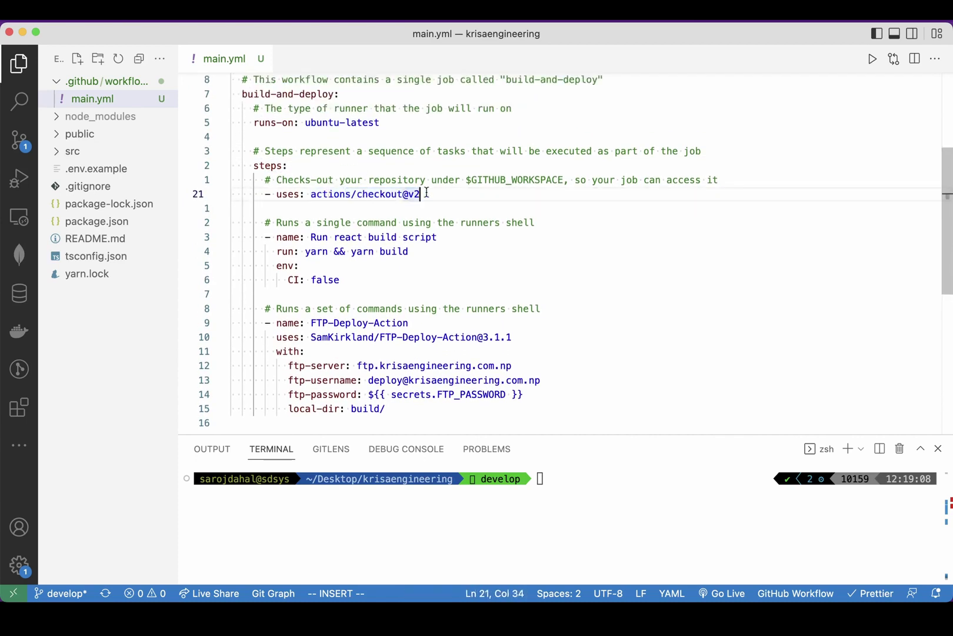
{"action": "scroll", "coordinate": [427, 194], "scroll_direction": "up", "scroll_amount": 5}
{"action": "double_click", "coordinate": [323, 145]}
{"action": "scroll", "coordinate": [391, 259], "scroll_direction": "down", "scroll_amount": 5}
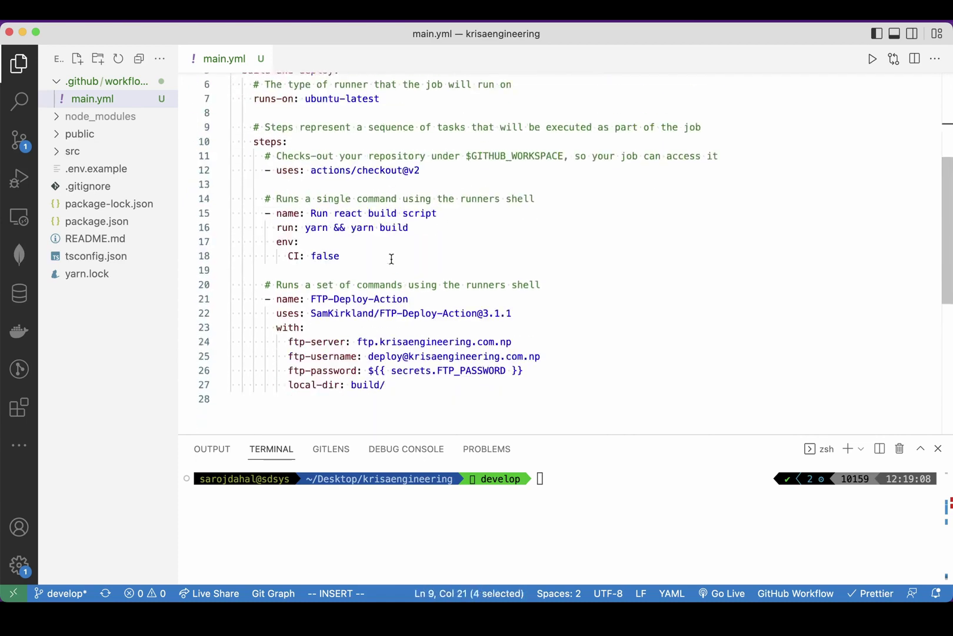
Review the React build script step in main.yml, including its name and the yarn commands it runs
{"action": "left_click_drag", "start_coordinate": [310, 213], "coordinate": [409, 225]}
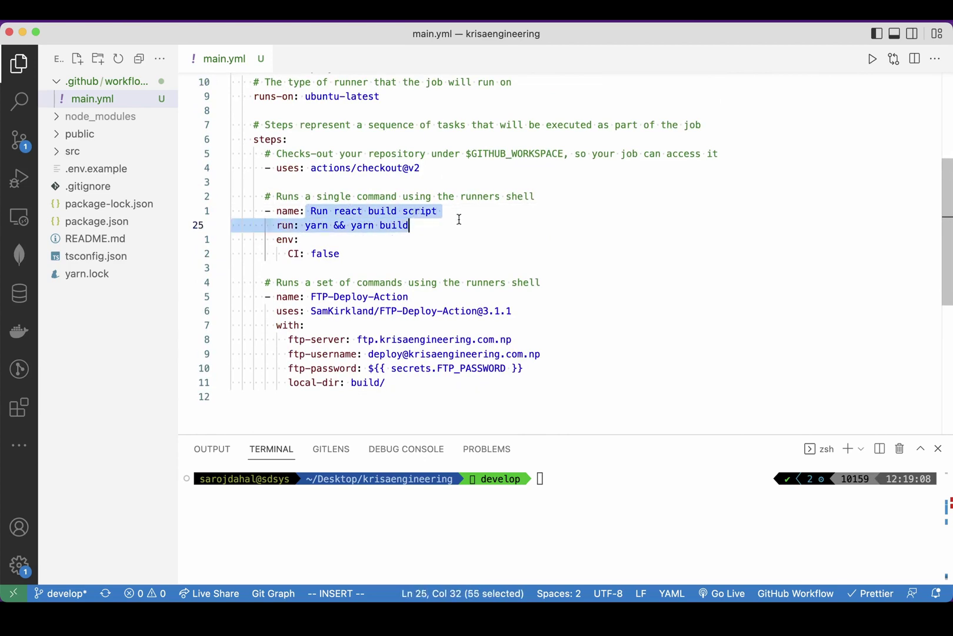
{"action": "left_click", "coordinate": [409, 225]}
{"action": "left_click_drag", "start_coordinate": [318, 213], "coordinate": [436, 211]}
{"action": "scroll", "coordinate": [453, 213], "scroll_direction": "down", "scroll_amount": 1}
{"action": "scroll", "coordinate": [453, 212], "scroll_direction": "down", "scroll_amount": 2}
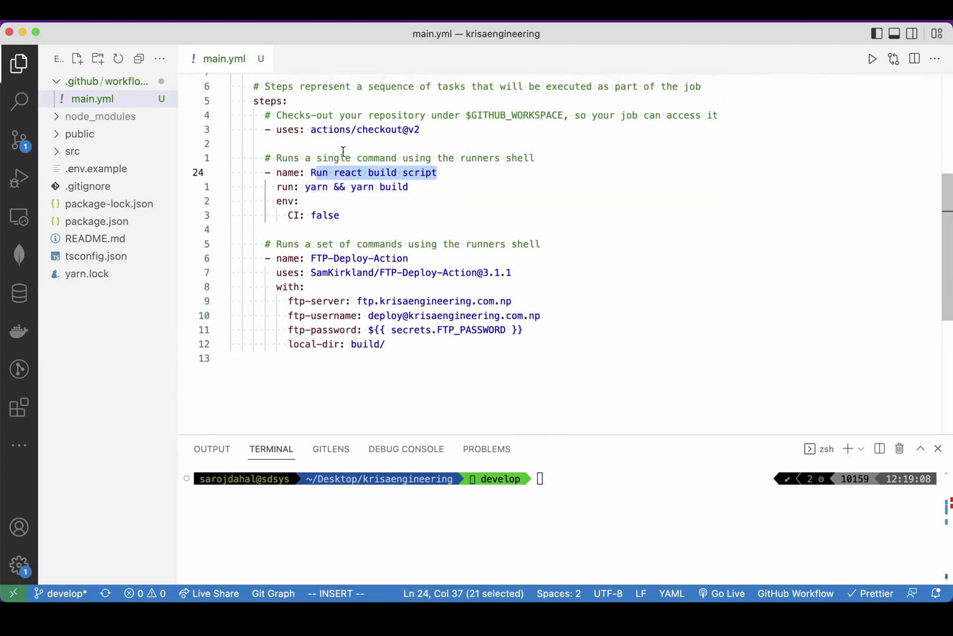
{"action": "left_click_drag", "start_coordinate": [414, 130], "coordinate": [446, 132]}
{"action": "left_click", "coordinate": [446, 132]}
{"action": "left_click_drag", "start_coordinate": [305, 187], "coordinate": [428, 188]}
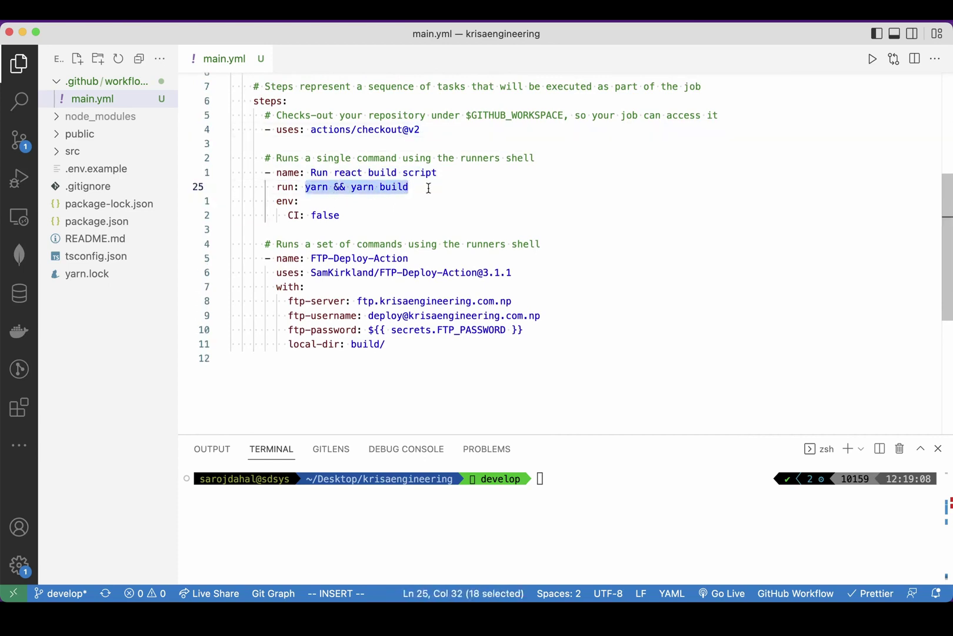
{"action": "left_click", "coordinate": [428, 189]}
{"action": "left_click_drag", "start_coordinate": [333, 188], "coordinate": [305, 188]}
{"action": "left_click", "coordinate": [436, 185]}
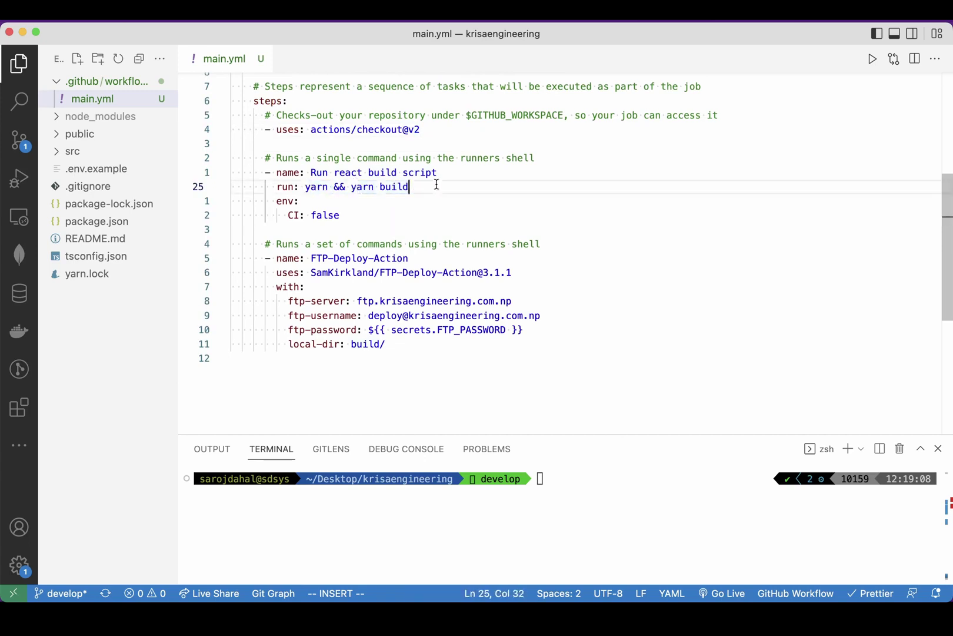
Examine the CI environment variable set for the React build step in main.yml
{"action": "scroll", "coordinate": [436, 184], "scroll_direction": "down", "scroll_amount": 2}
{"action": "left_click_drag", "start_coordinate": [272, 157], "coordinate": [397, 154]}
{"action": "left_click", "coordinate": [398, 154]}
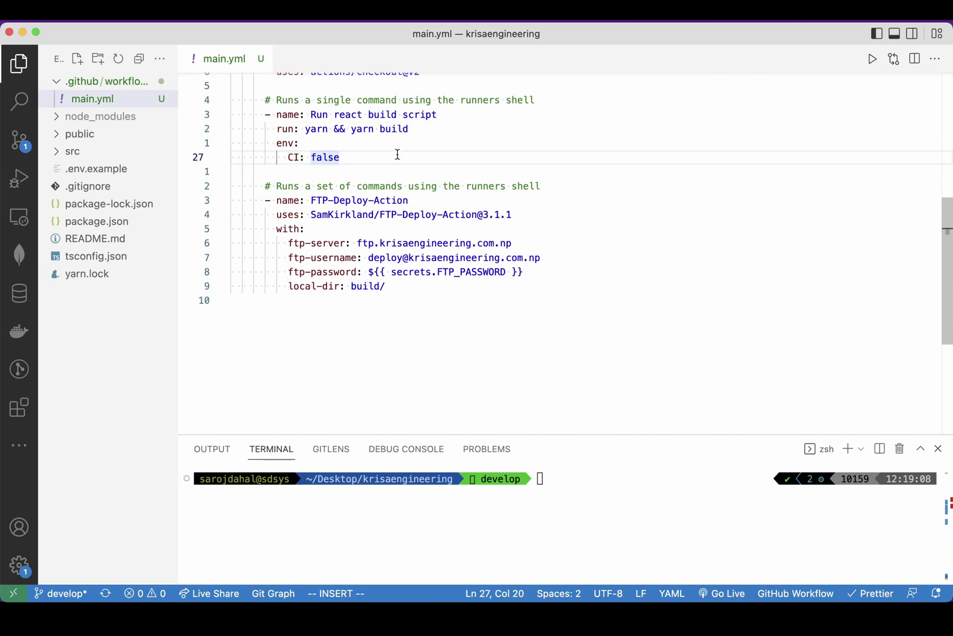
{"action": "double_click", "coordinate": [379, 147]}
{"action": "left_click", "coordinate": [369, 172]}
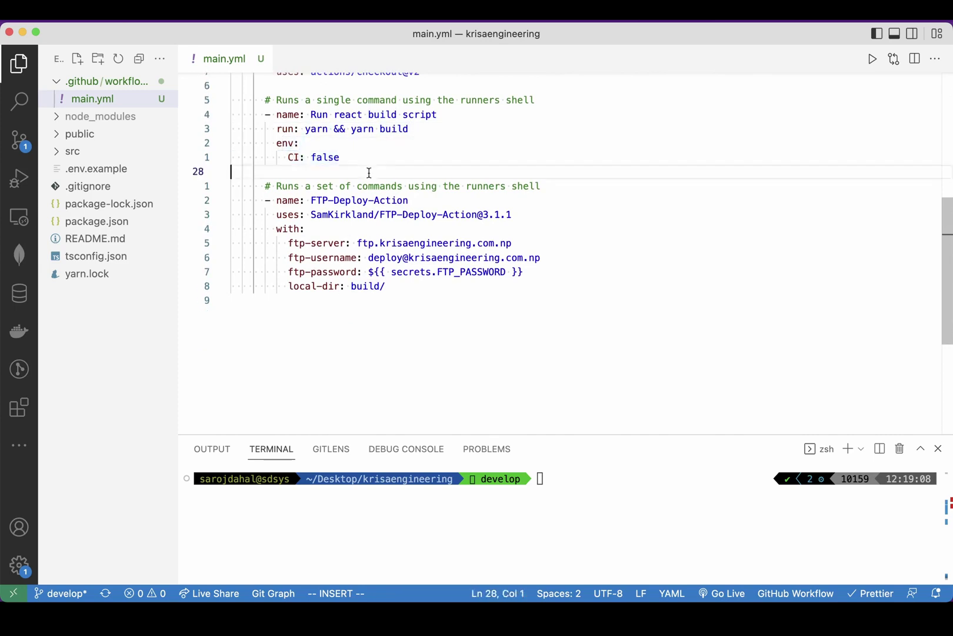
{"action": "left_click_drag", "start_coordinate": [359, 159], "coordinate": [272, 153]}
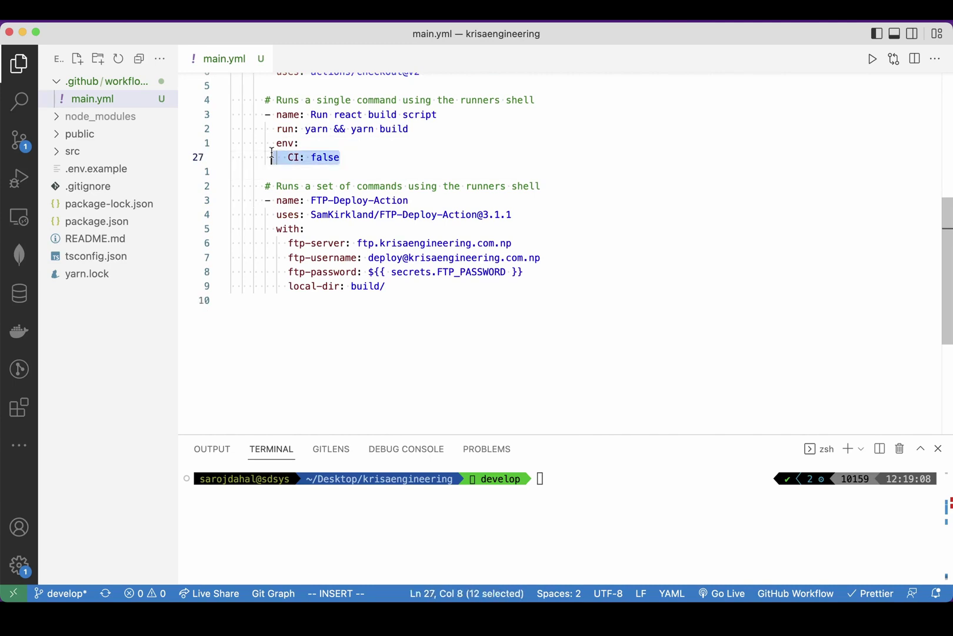
{"action": "left_click", "coordinate": [411, 152]}
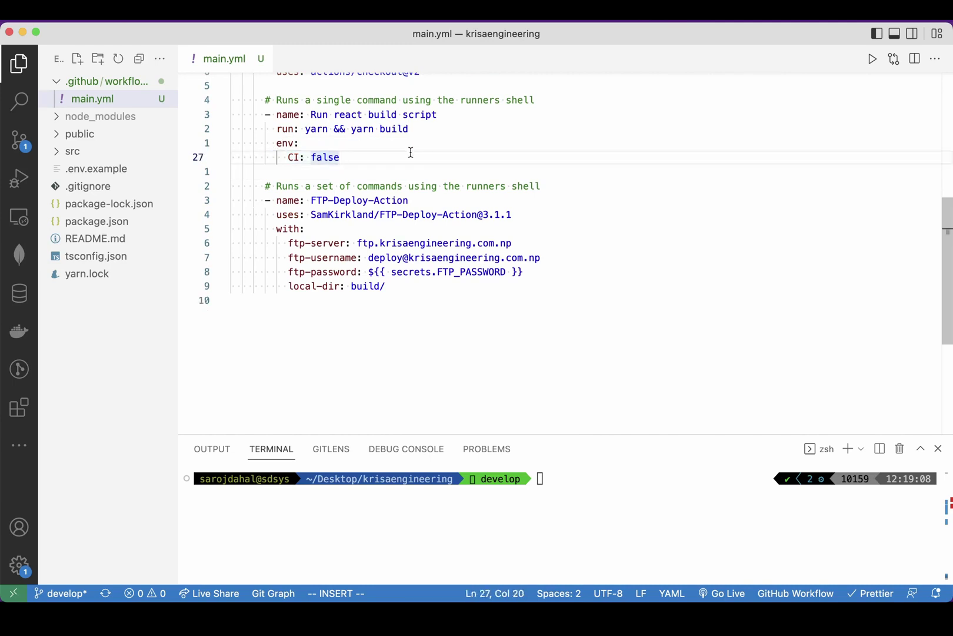
{"action": "scroll", "coordinate": [411, 152], "scroll_direction": "down", "scroll_amount": 2}
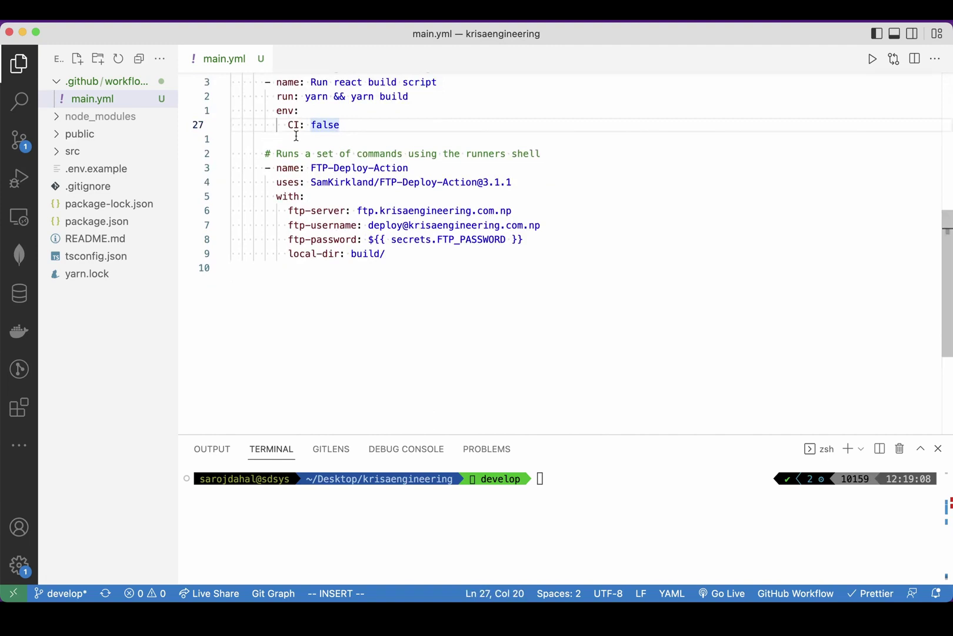
{"action": "scroll", "coordinate": [385, 122], "scroll_direction": "down", "scroll_amount": 3}
{"action": "scroll", "coordinate": [389, 121], "scroll_direction": "up", "scroll_amount": 2}
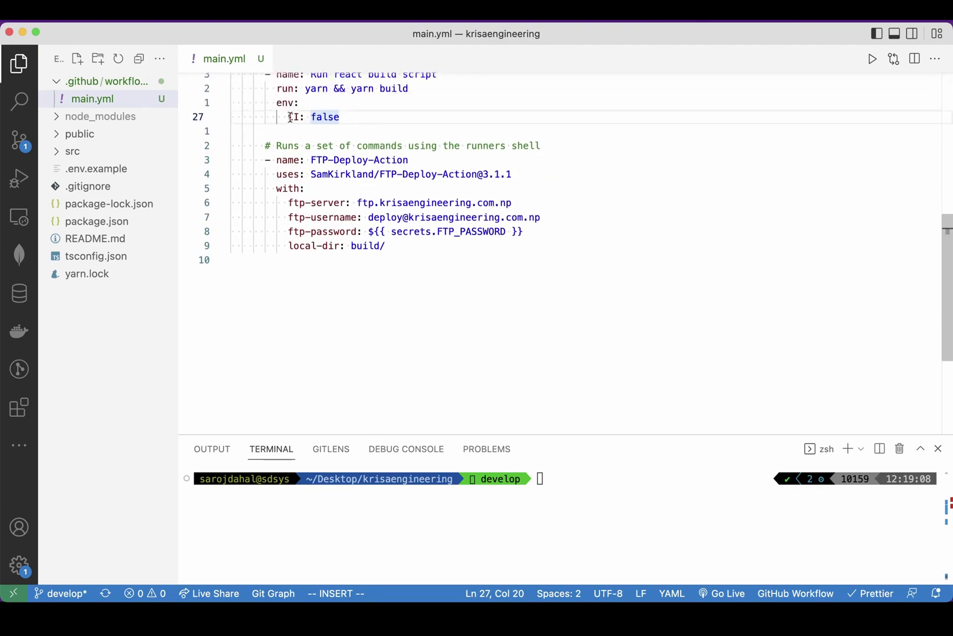
{"action": "key", "text": "shift+Home"}
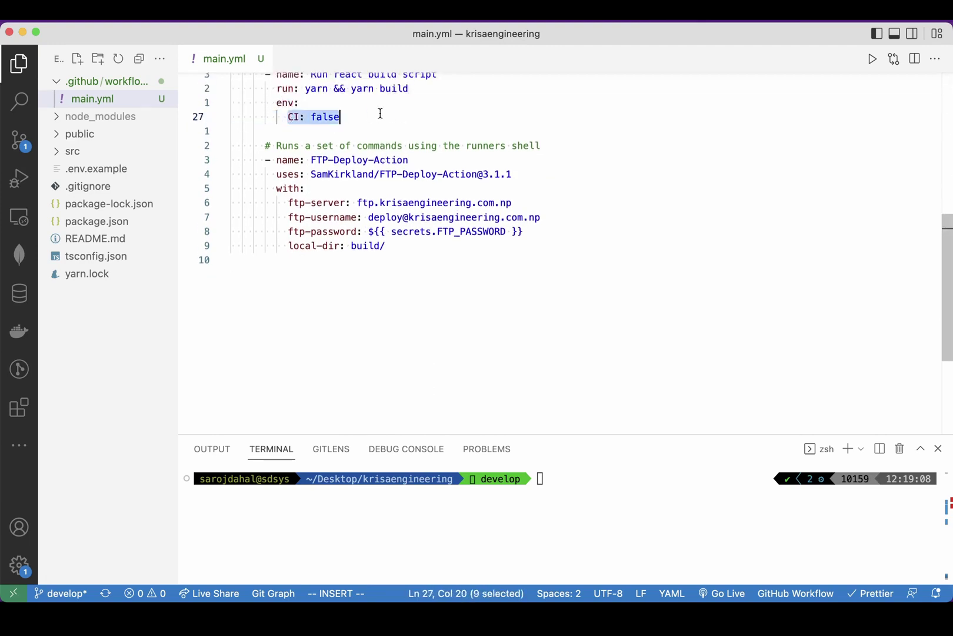
{"action": "left_click", "coordinate": [380, 113]}
Review the Run react build script step in main.yml from its name through its env block
{"action": "left_click_drag", "start_coordinate": [280, 160], "coordinate": [419, 151]}
{"action": "scroll", "coordinate": [418, 151], "scroll_direction": "up", "scroll_amount": 2}
{"action": "scroll", "coordinate": [417, 173], "scroll_direction": "down", "scroll_amount": 1}
{"action": "left_click", "coordinate": [346, 159]}
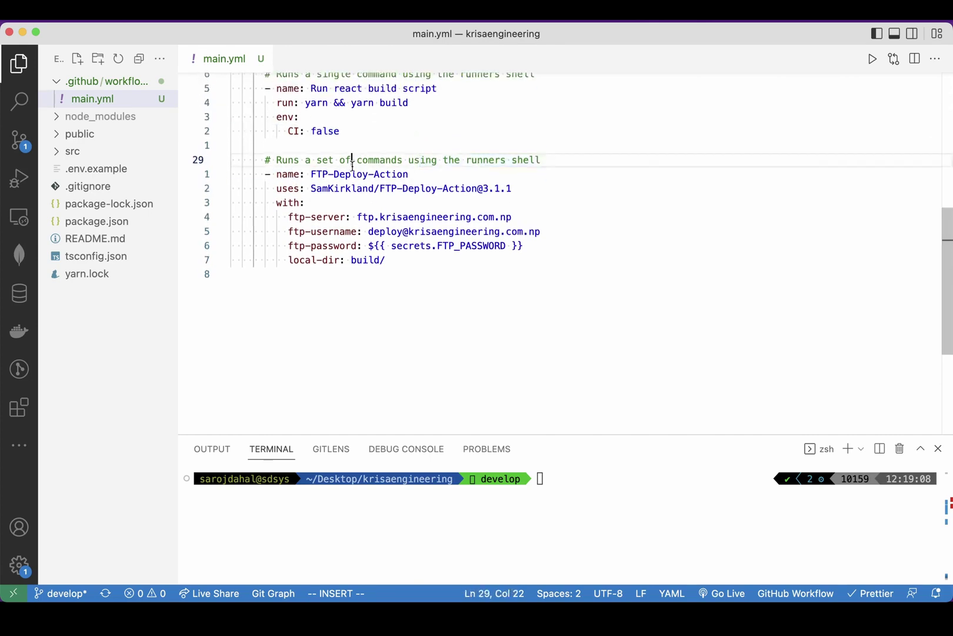
{"action": "scroll", "coordinate": [347, 162], "scroll_direction": "up", "scroll_amount": 5}
{"action": "left_click_drag", "start_coordinate": [316, 118], "coordinate": [344, 204]}
{"action": "scroll", "coordinate": [353, 200], "scroll_direction": "down", "scroll_amount": 3}
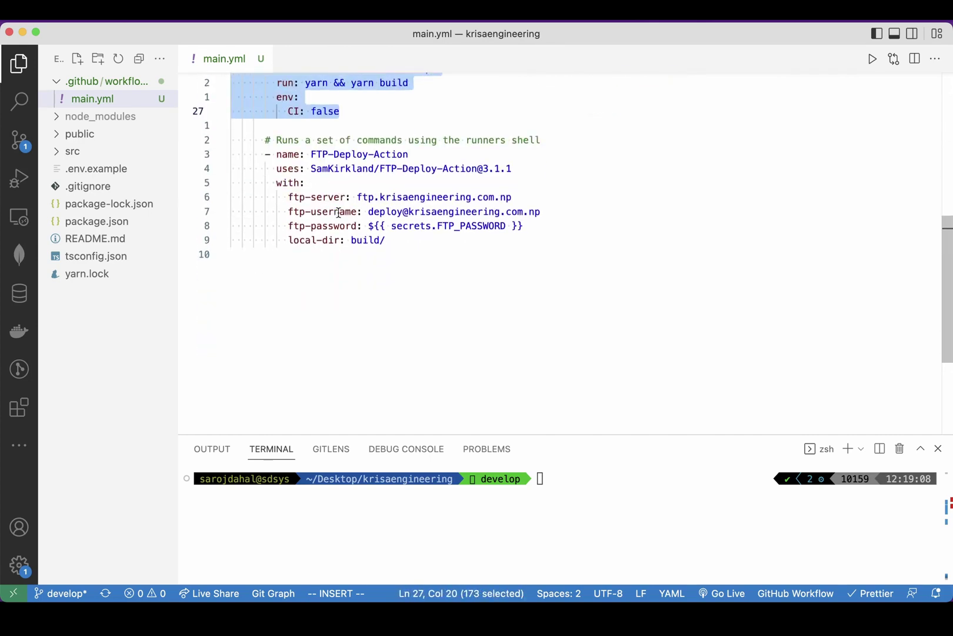
Examine the FTP-Deploy-Action step in main.yml, including its name and the action it uses, in relation to the preceding build step
{"action": "left_click_drag", "start_coordinate": [311, 150], "coordinate": [433, 149]}
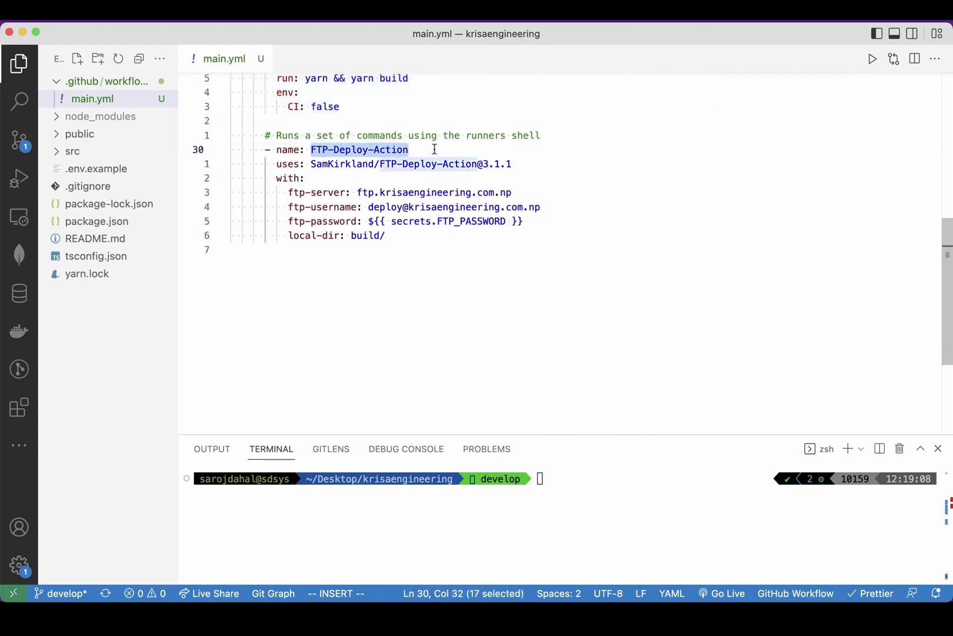
{"action": "scroll", "coordinate": [434, 150], "scroll_direction": "up", "scroll_amount": 3}
{"action": "left_click_drag", "start_coordinate": [357, 146], "coordinate": [357, 177]}
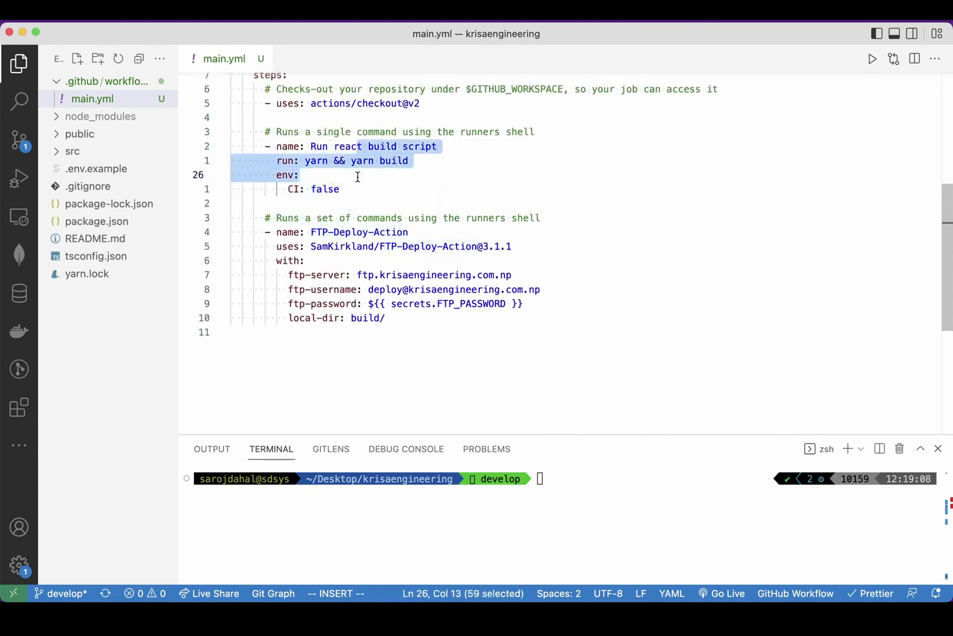
{"action": "scroll", "coordinate": [357, 176], "scroll_direction": "down", "scroll_amount": 2}
{"action": "left_click", "coordinate": [335, 189]}
{"action": "scroll", "coordinate": [334, 153], "scroll_direction": "down", "scroll_amount": 1}
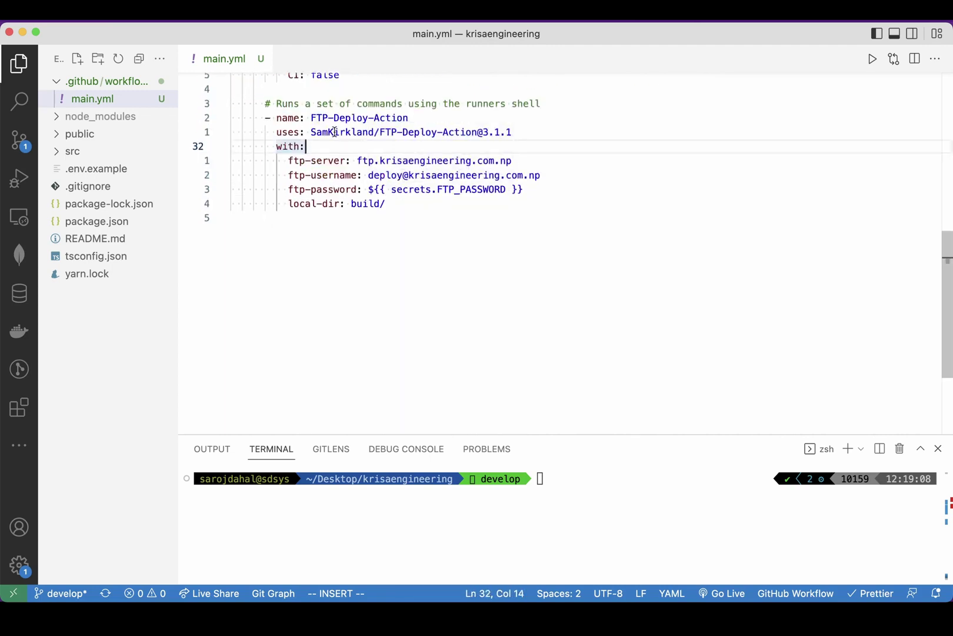
{"action": "left_click_drag", "start_coordinate": [311, 118], "coordinate": [420, 112]}
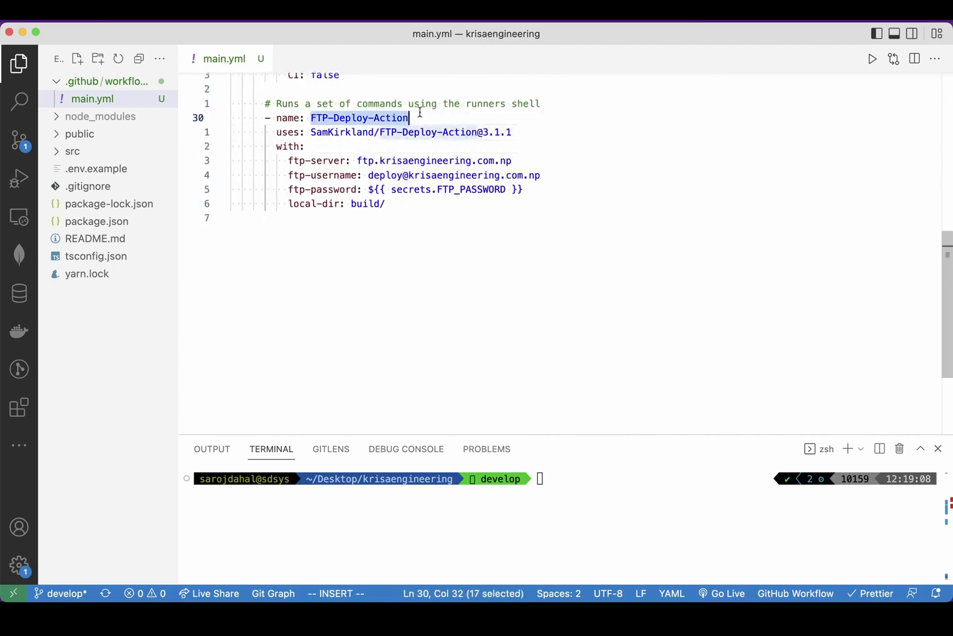
{"action": "mouse_move", "coordinate": [304, 136]}
{"action": "left_mouse_down"}
{"action": "mouse_move", "coordinate": [487, 141]}
{"action": "mouse_move", "coordinate": [540, 130]}
{"action": "mouse_move", "coordinate": [317, 127]}
{"action": "left_mouse_up"}
{"action": "mouse_move", "coordinate": [316, 126]}
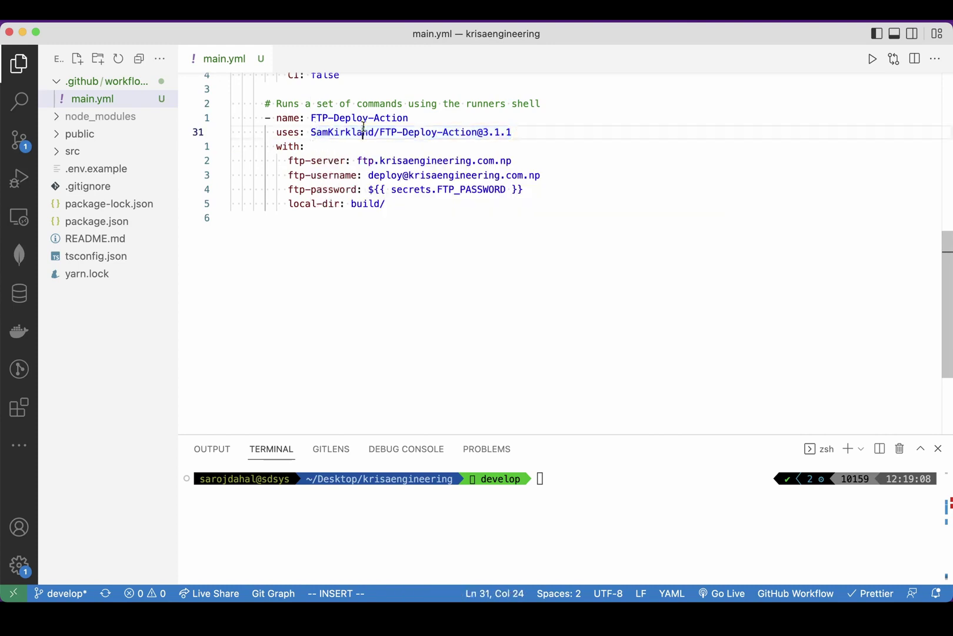
{"action": "left_click_drag", "start_coordinate": [334, 118], "coordinate": [305, 120]}
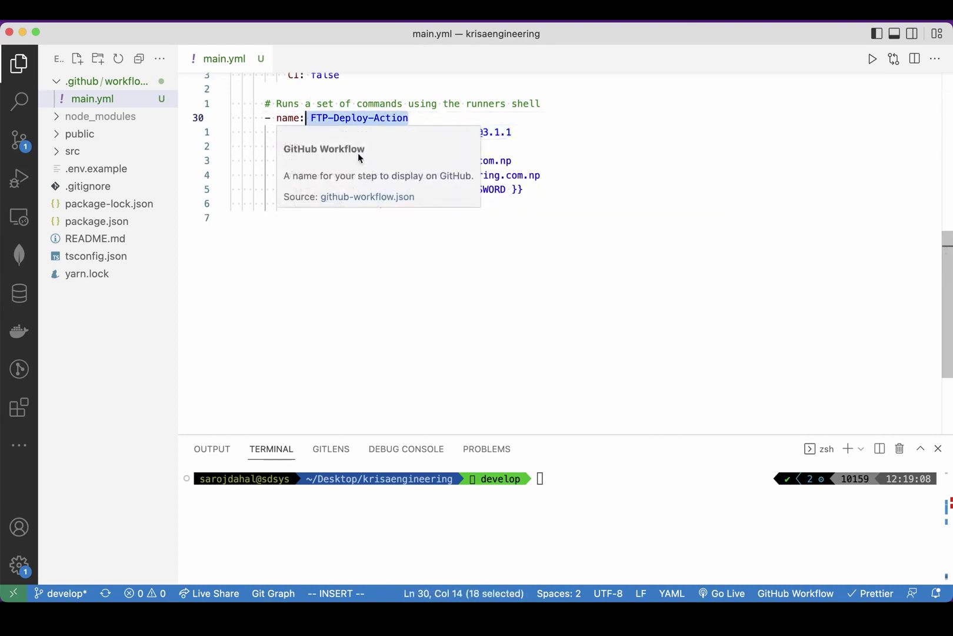
{"action": "left_click", "coordinate": [271, 218]}
Examine the FTP-Deploy-Action settings under with: ftp-server, ftp-username, ftp-password and local-dir
{"action": "left_click_drag", "start_coordinate": [370, 160], "coordinate": [511, 161]}
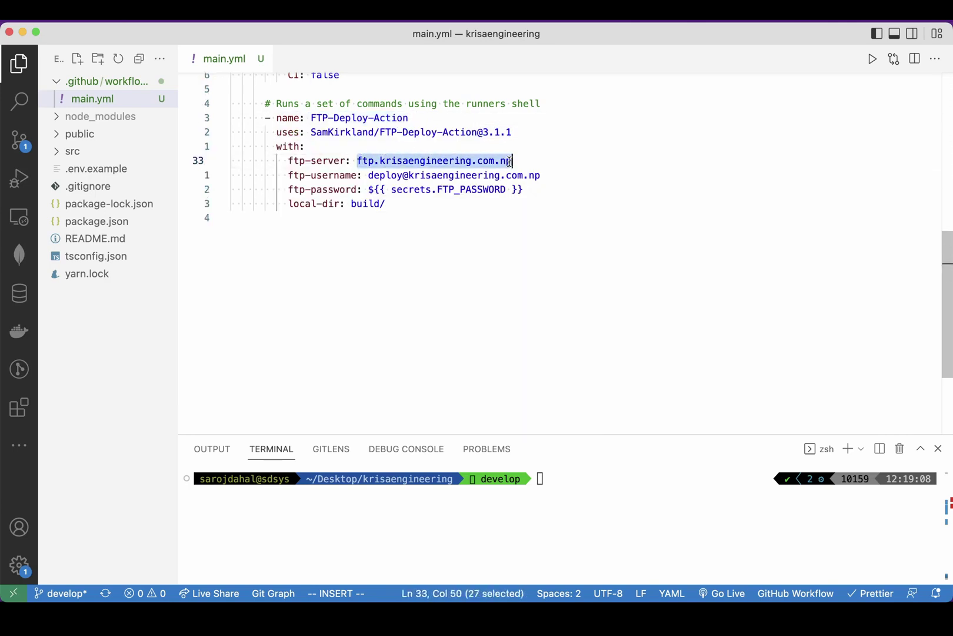
{"action": "left_click_drag", "start_coordinate": [369, 175], "coordinate": [439, 188]}
{"action": "key", "text": "super+z"}
{"action": "left_click", "coordinate": [373, 203]}
{"action": "triple_click", "coordinate": [374, 200]}
{"action": "left_click", "coordinate": [396, 199]}
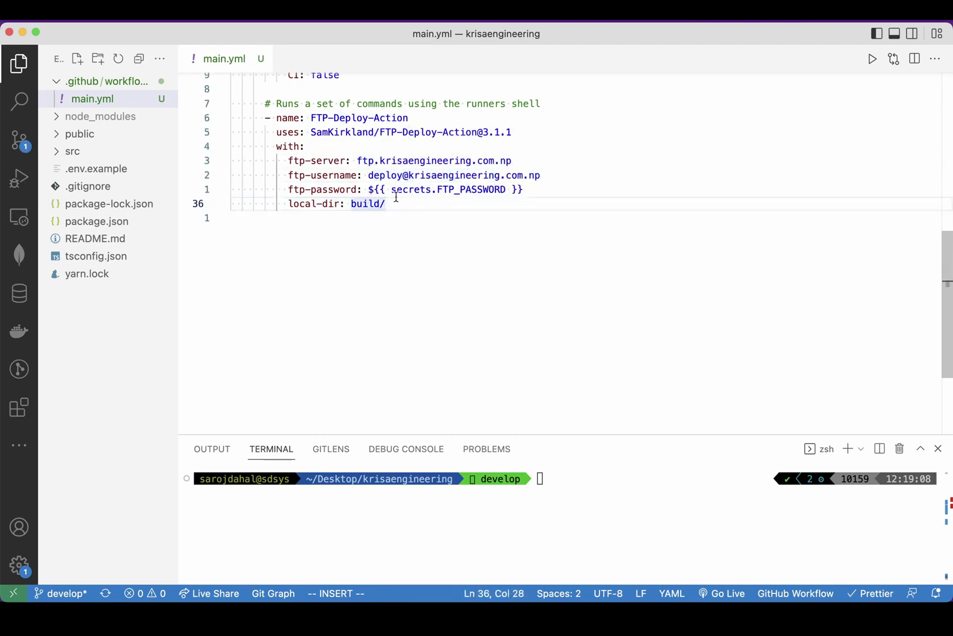
{"action": "left_click", "coordinate": [416, 213]}
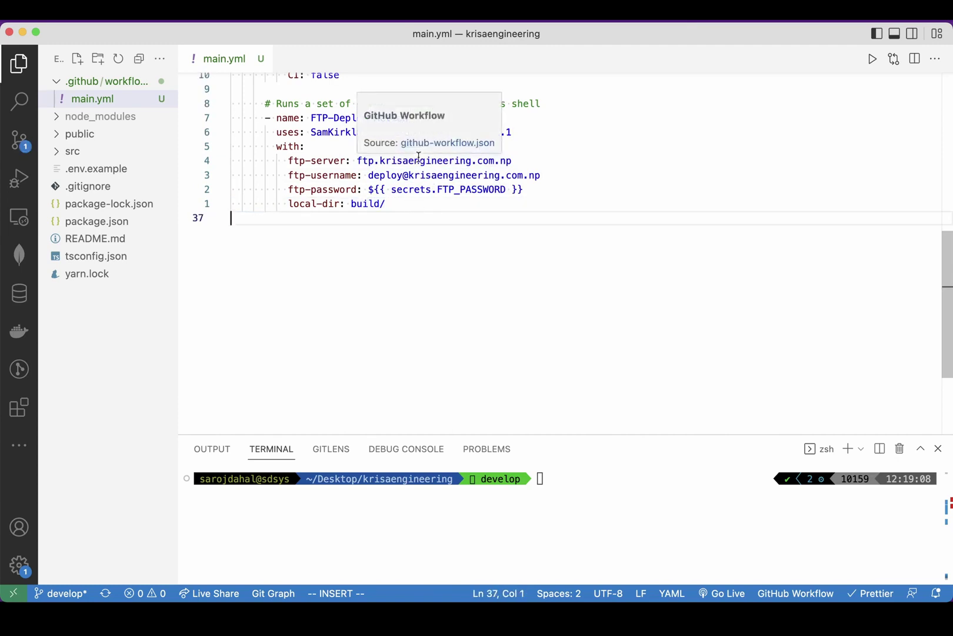
{"action": "left_click_drag", "start_coordinate": [405, 158], "coordinate": [417, 215]}
{"action": "left_click", "coordinate": [417, 215]}
{"action": "left_click_drag", "start_coordinate": [403, 175], "coordinate": [410, 207]}
{"action": "left_click", "coordinate": [409, 206]}
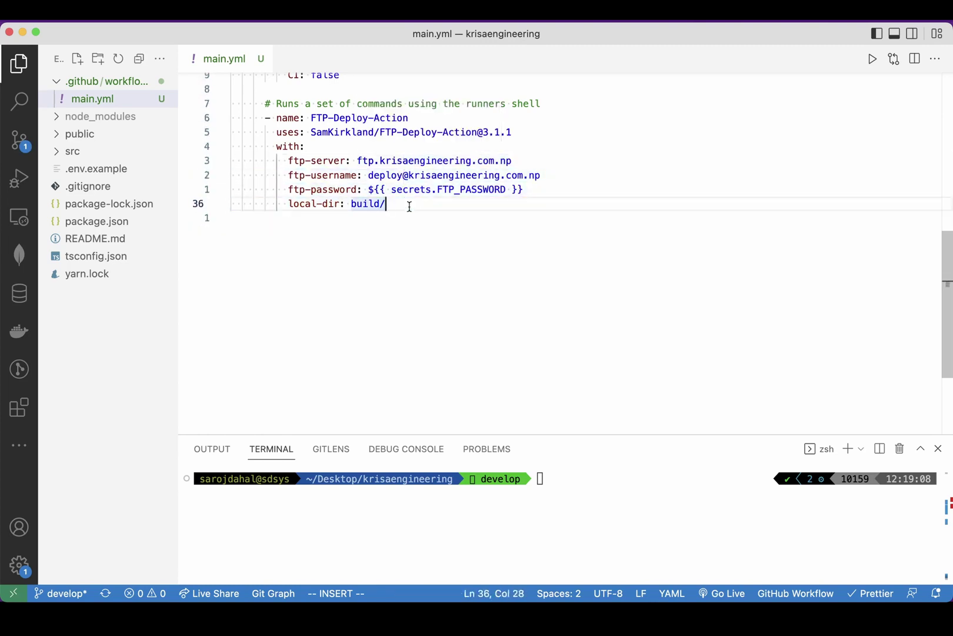
{"action": "left_click_drag", "start_coordinate": [309, 147], "coordinate": [394, 198]}
{"action": "left_click", "coordinate": [420, 214]}
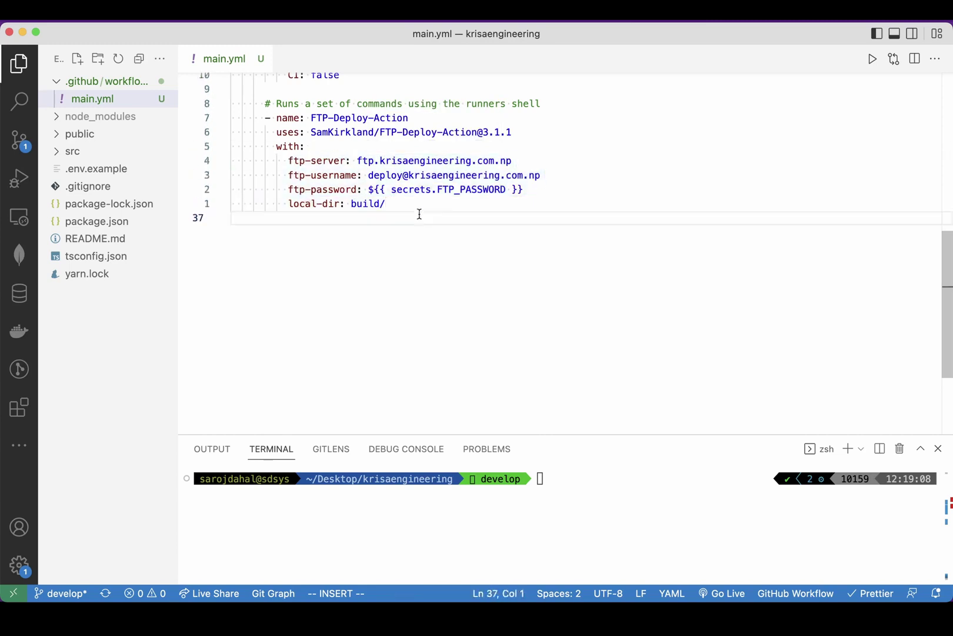
Switch to the tutorial article in the browser and read the instructions for the .git-ftp-include file
{"action": "scroll", "coordinate": [420, 214], "scroll_direction": "up", "scroll_amount": 9}
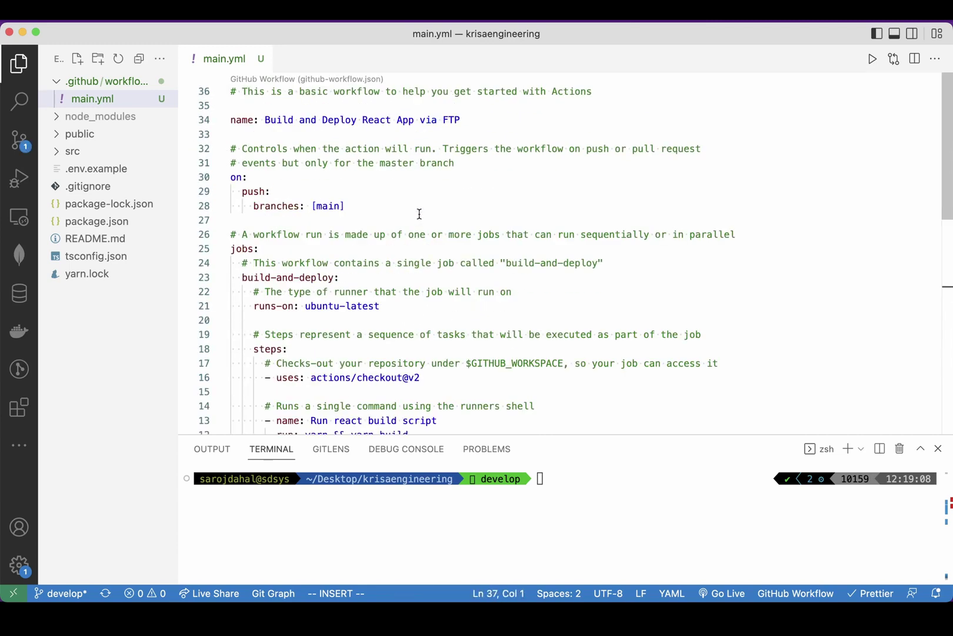
{"action": "left_click", "coordinate": [420, 214]}
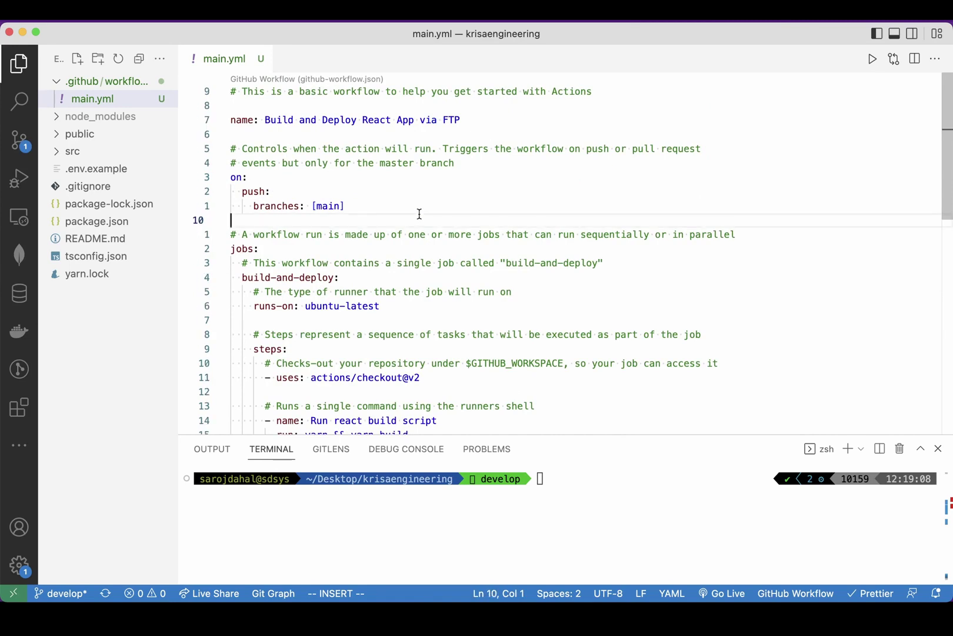
{"action": "key", "text": "ctrl+Left"}
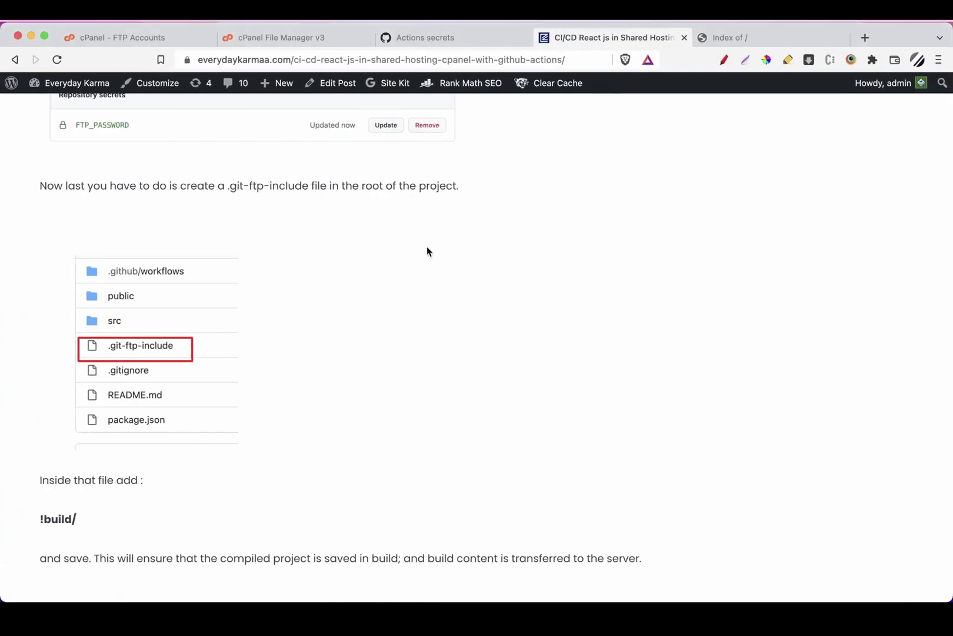
{"action": "scroll", "coordinate": [304, 321], "scroll_direction": "down", "scroll_amount": 2}
{"action": "scroll", "coordinate": [304, 321], "scroll_direction": "up", "scroll_amount": 2}
{"action": "scroll", "coordinate": [304, 321], "scroll_direction": "down", "scroll_amount": 3}
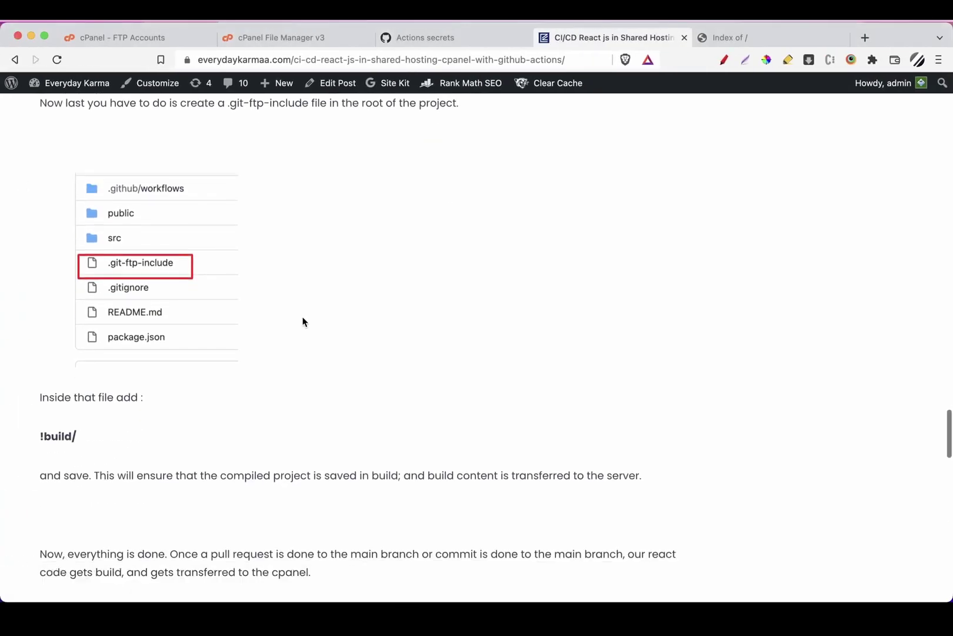
{"action": "scroll", "coordinate": [185, 292], "scroll_direction": "down", "scroll_amount": 1}
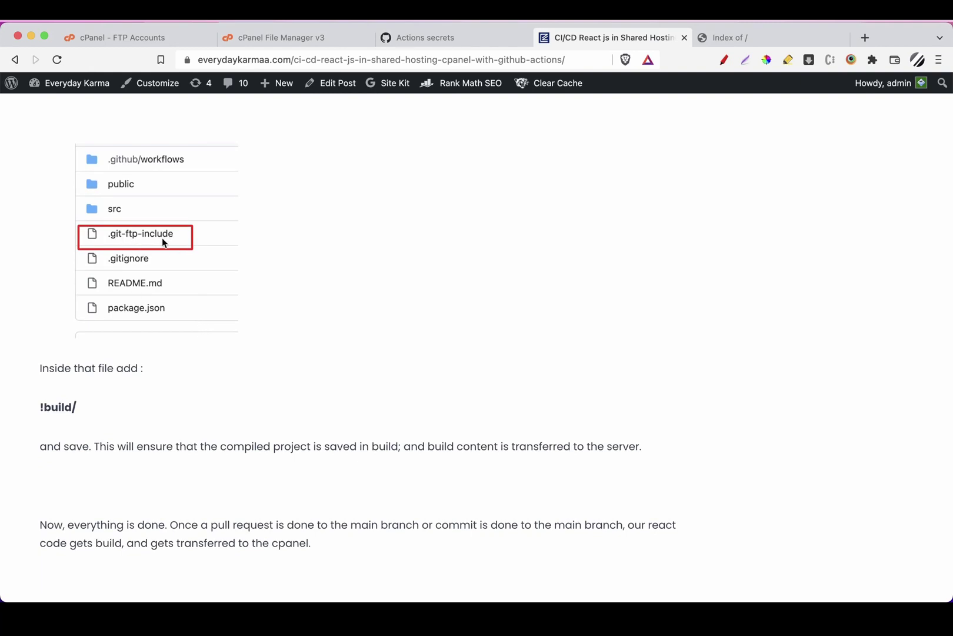
Switch to VS Code and create a file named .git-ftp-include in the project root
{"action": "key", "text": "ctrl+Right"}
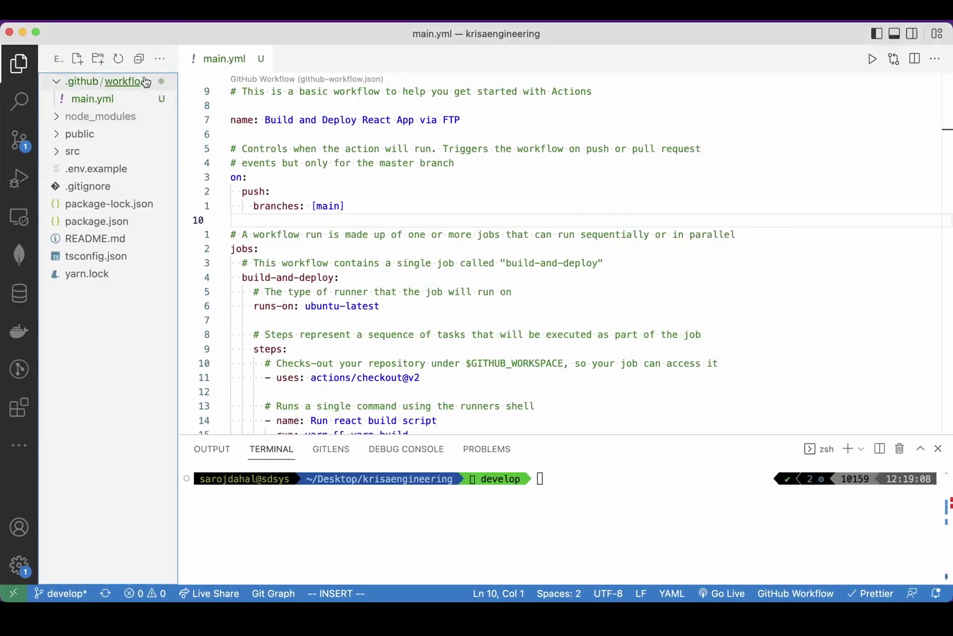
{"action": "left_click", "coordinate": [77, 59]}
{"action": "type", "text": ".gi"}
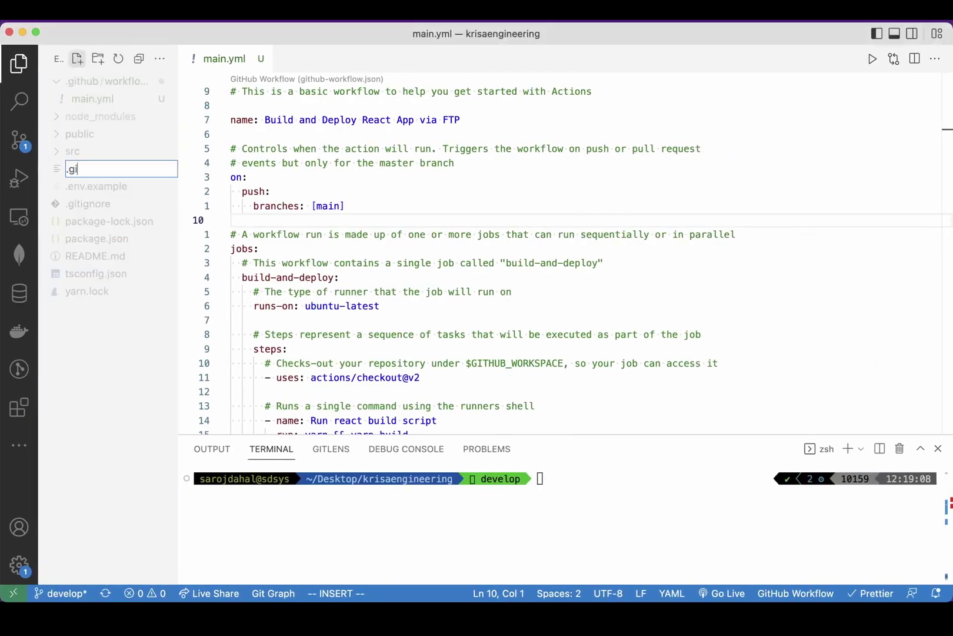
{"action": "type", "text": "t-ftp-include"}
{"action": "key", "text": "Return"}
Copy the !build/ line from the tutorial article into the .git-ftp-include file and save it
{"action": "key", "text": "ctrl+Left"}
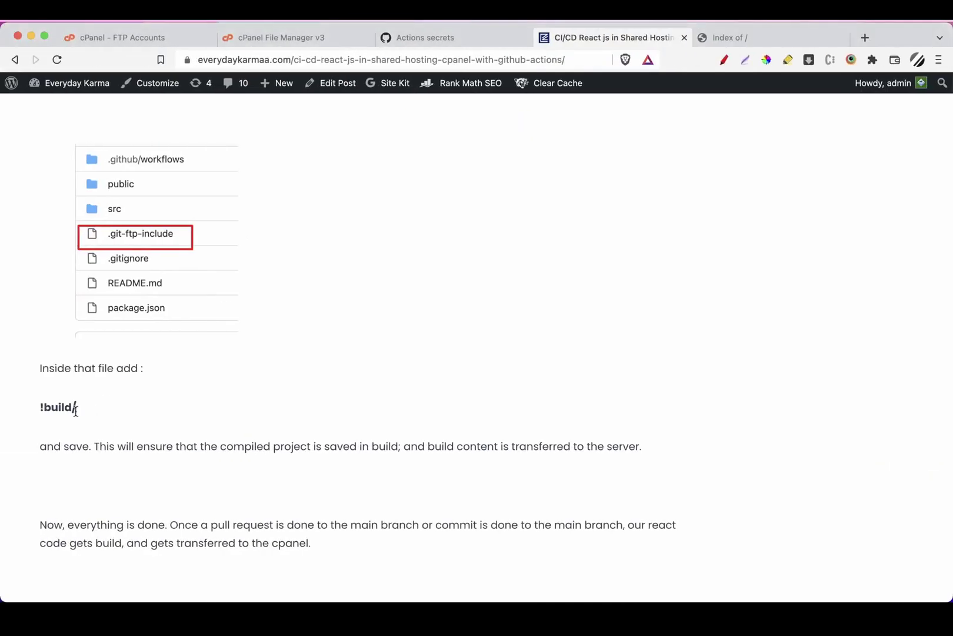
{"action": "triple_click", "coordinate": [75, 409]}
{"action": "key", "text": "super+c"}
{"action": "key", "text": "ctrl+Right"}
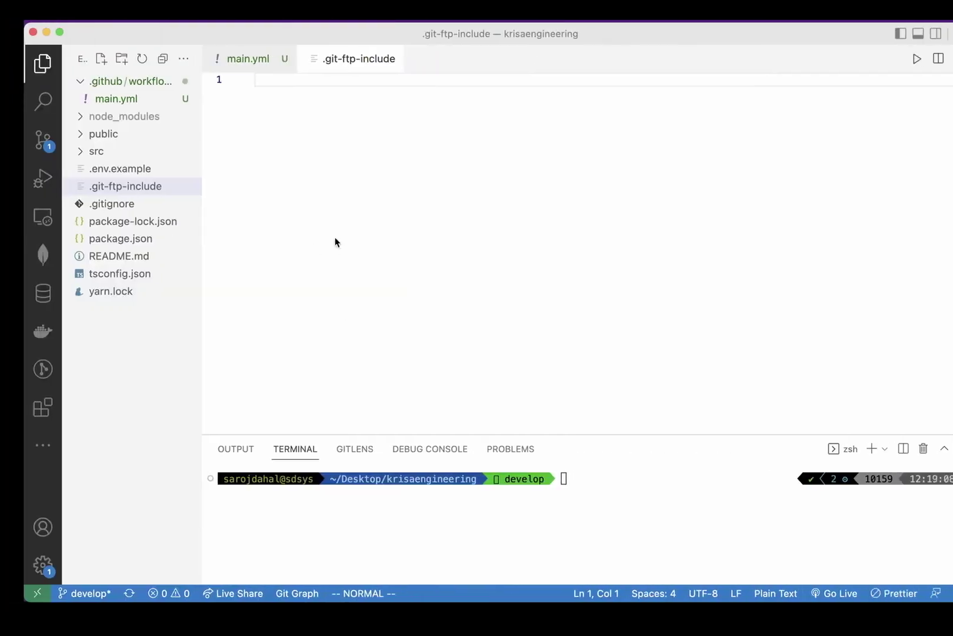
{"action": "key", "text": "super+v"}
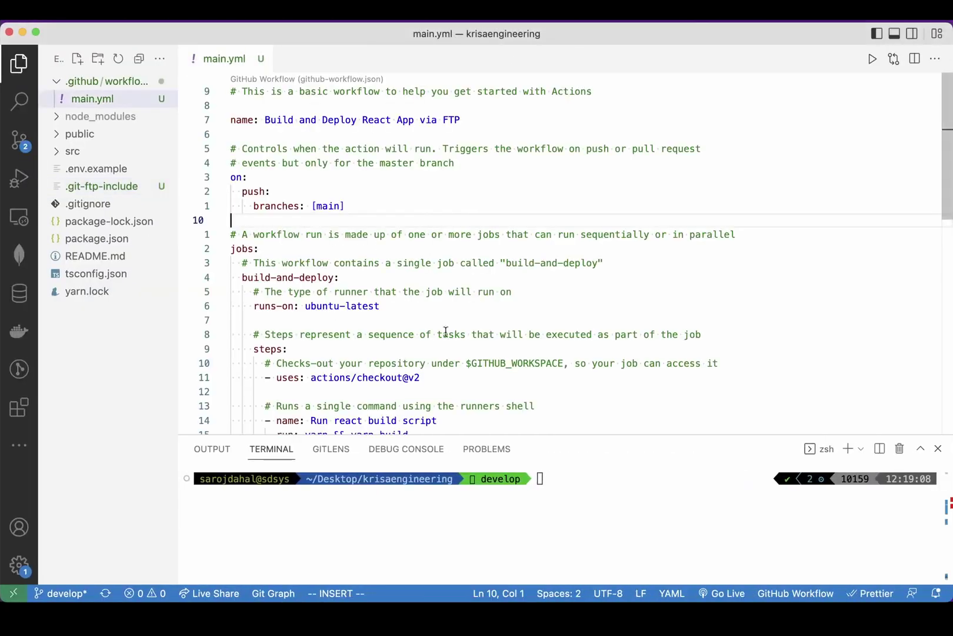
Read the article's closing paragraph about pull requests and commits to the main branch triggering the build and transfer
{"action": "left_click", "coordinate": [450, 334]}
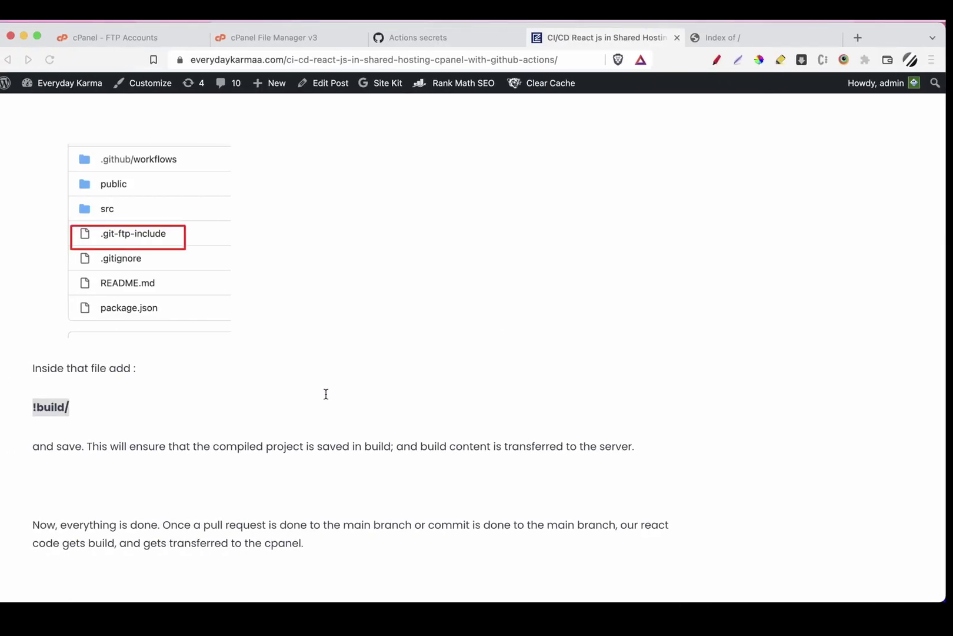
{"action": "scroll", "coordinate": [325, 394], "scroll_direction": "down", "scroll_amount": 2}
{"action": "scroll", "coordinate": [326, 394], "scroll_direction": "down", "scroll_amount": 2}
{"action": "left_click", "coordinate": [323, 390]}
{"action": "left_click_drag", "start_coordinate": [40, 350], "coordinate": [153, 365]}
In the VS Code terminal, check the repository with git status and stage all changes with git add
{"action": "key", "text": "ctrl+Right"}
{"action": "type", "text": "clear"}
{"action": "key", "text": "Return"}
{"action": "type", "text": "git status"}
{"action": "key", "text": "Return"}
{"action": "type", "text": "clear"}
{"action": "key", "text": "Return"}
{"action": "type", "text": "git a"}
{"action": "key", "text": "Return"}
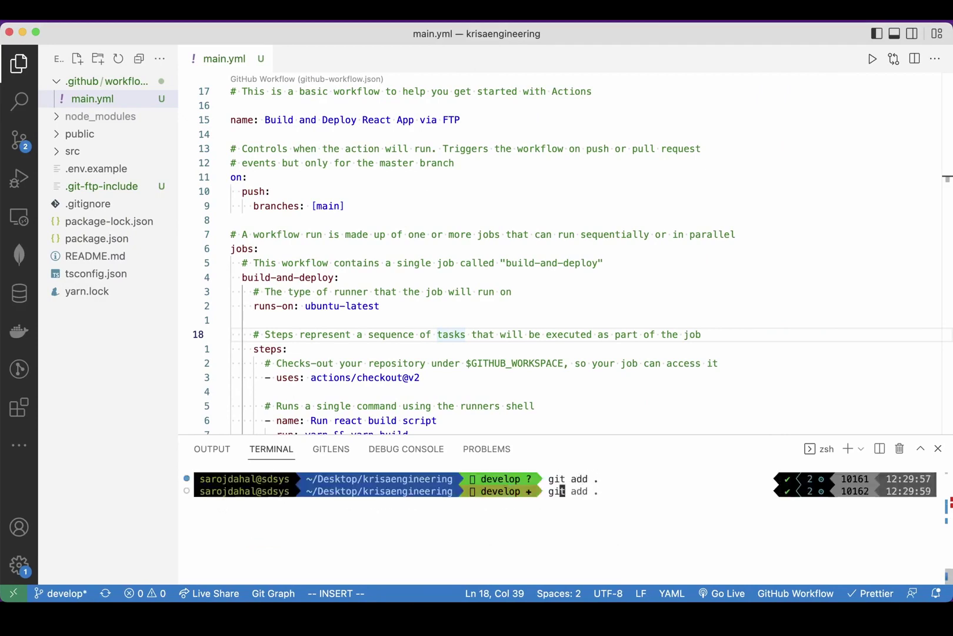
Commit the staged files with the message "added: workflow for repo"
{"action": "type", "text": "git commit -m \"added: wi"}
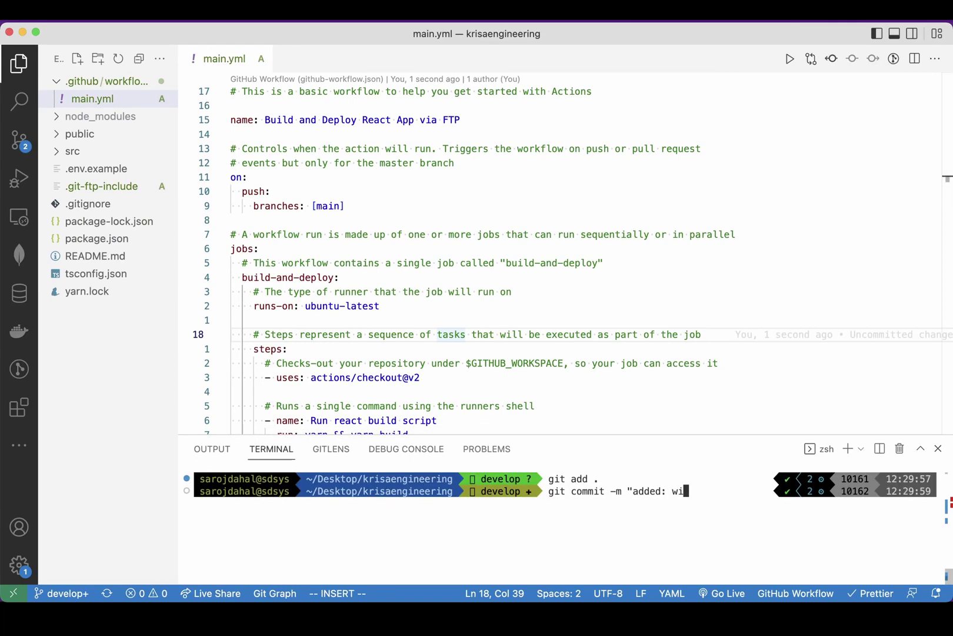
{"action": "key", "text": "BackSpace"}
{"action": "type", "text": "orkfow ym"}
{"action": "type", "text": "low for"}
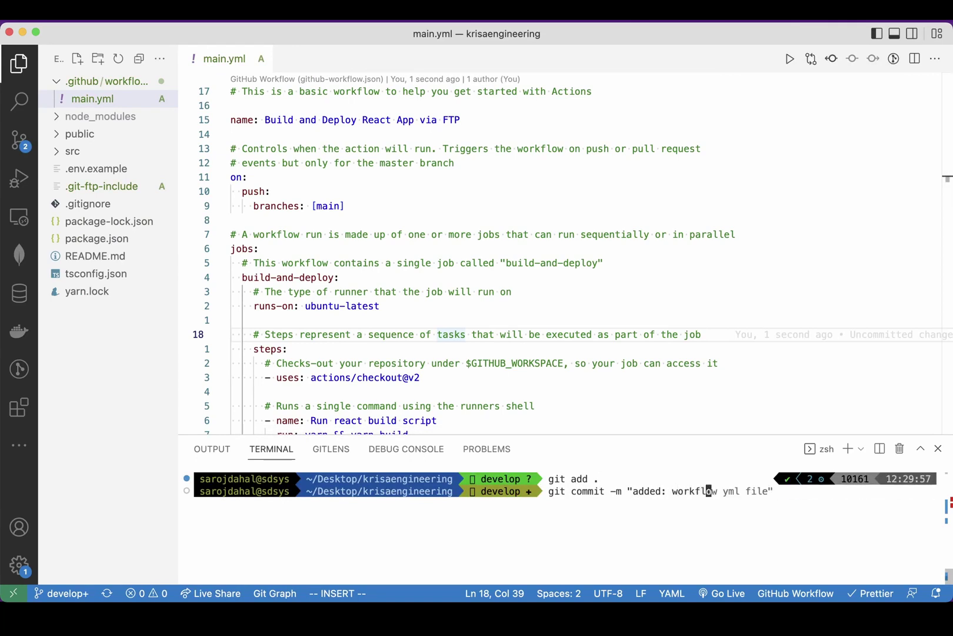
{"action": "type", "text": " rp"}
{"action": "key", "text": "BackSpace"}
{"action": "type", "text": "epo\""}
{"action": "key", "text": "Return"}
Clear the terminal and push the develop branch commit with git push origin
{"action": "type", "text": "clear"}
{"action": "key", "text": "Return"}
{"action": "type", "text": "git push origin"}
{"action": "key", "text": "Return"}
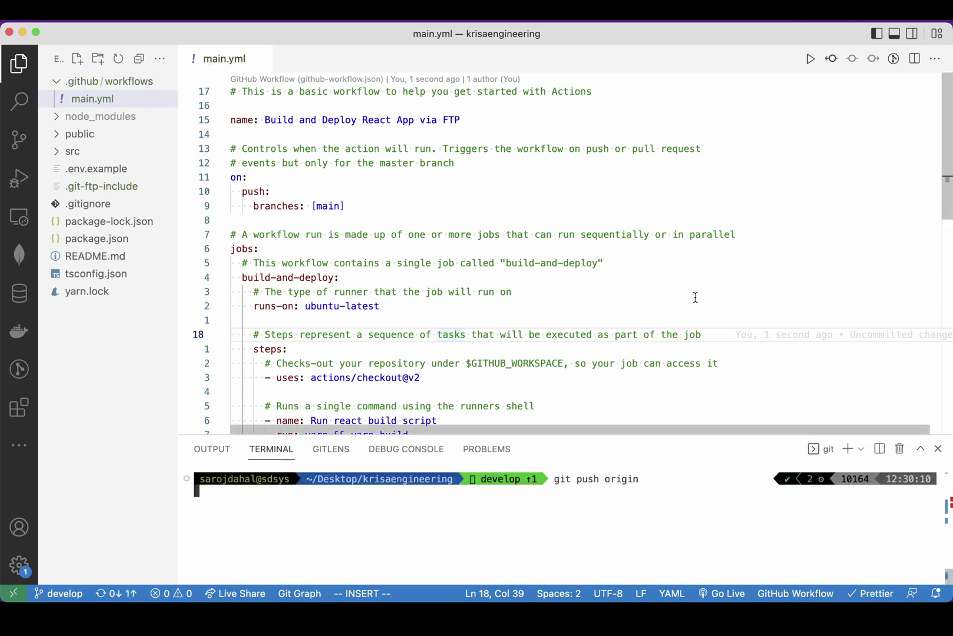
{"action": "left_click", "coordinate": [672, 304]}
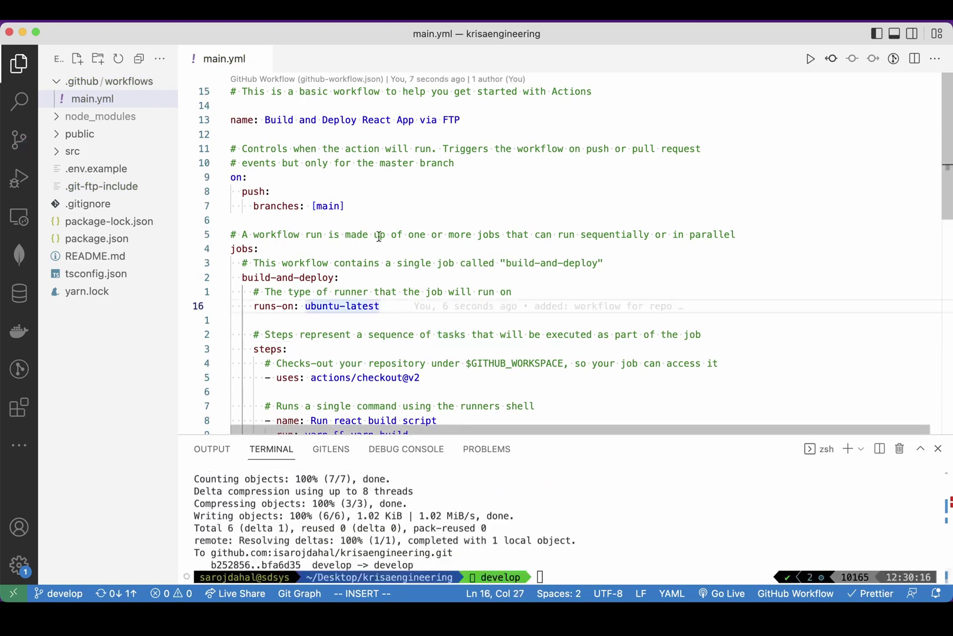
Switch to the krisaengineering repository on GitHub and view its main branch after checking the files on develop
{"action": "key", "text": "ctrl+Left"}
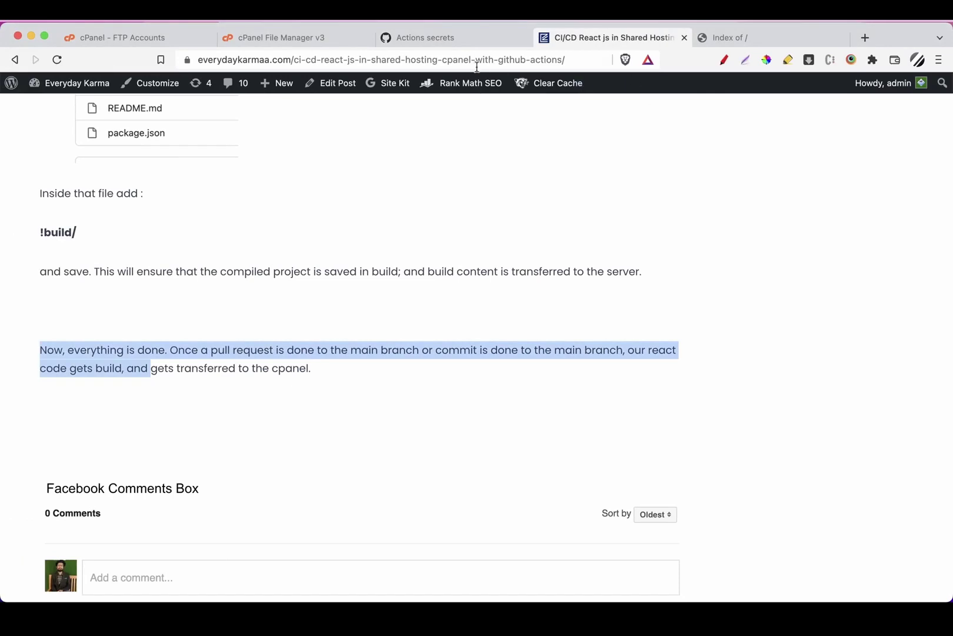
{"action": "left_click", "coordinate": [453, 36]}
{"action": "left_click", "coordinate": [139, 135]}
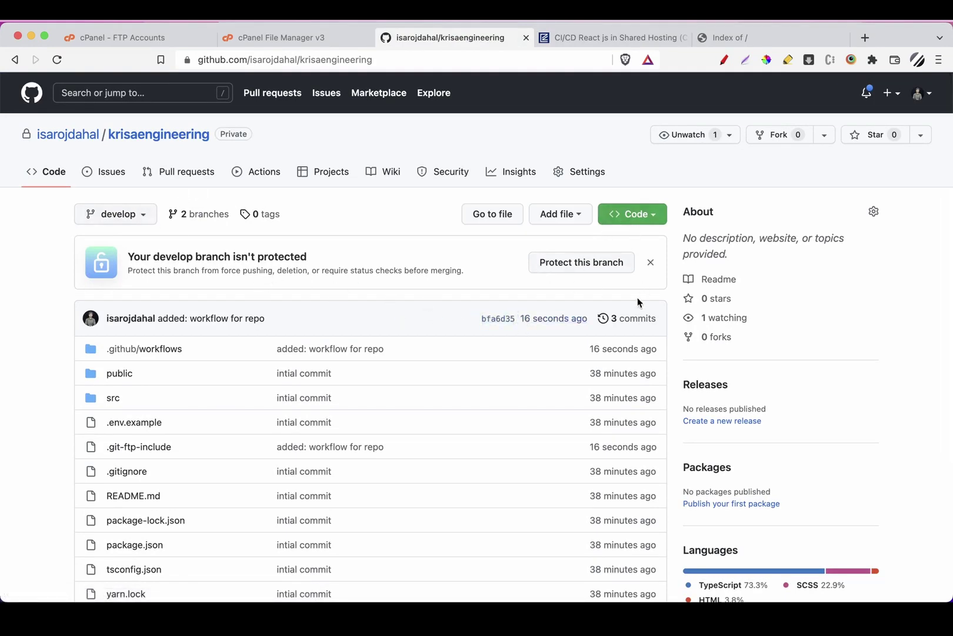
{"action": "left_click", "coordinate": [103, 214]}
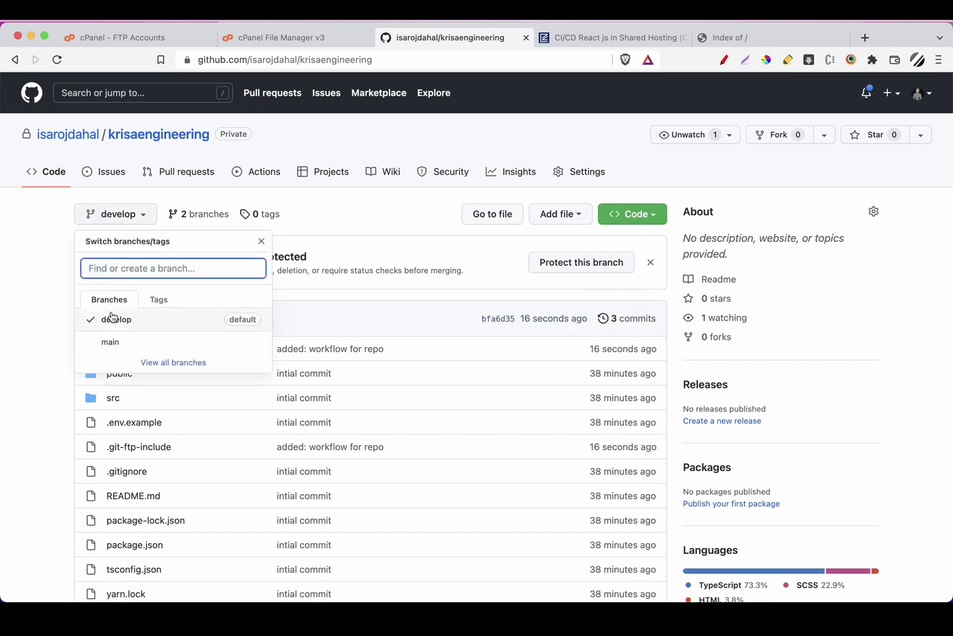
{"action": "left_click", "coordinate": [109, 341]}
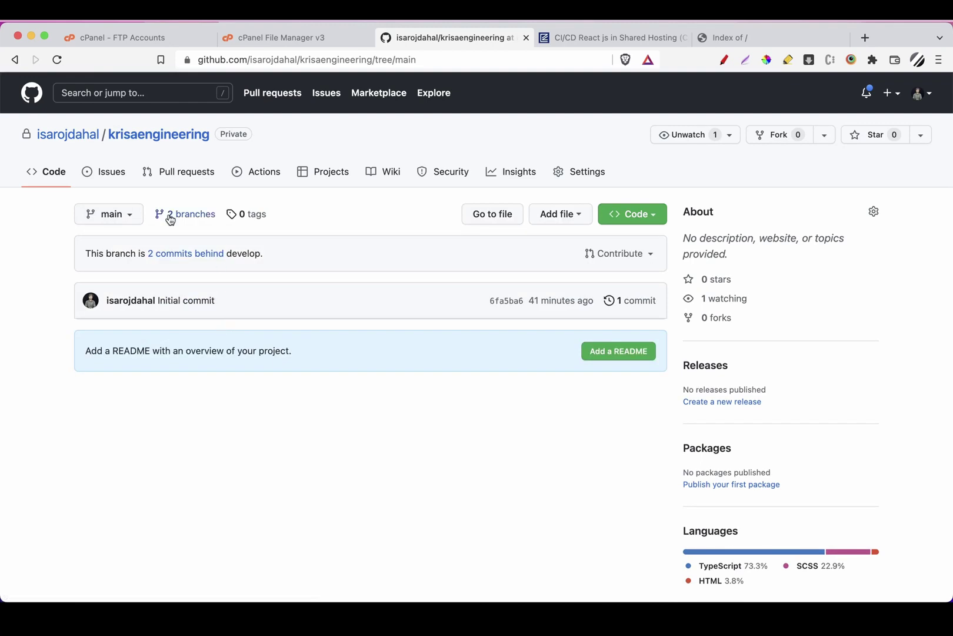
{"action": "left_click", "coordinate": [130, 222]}
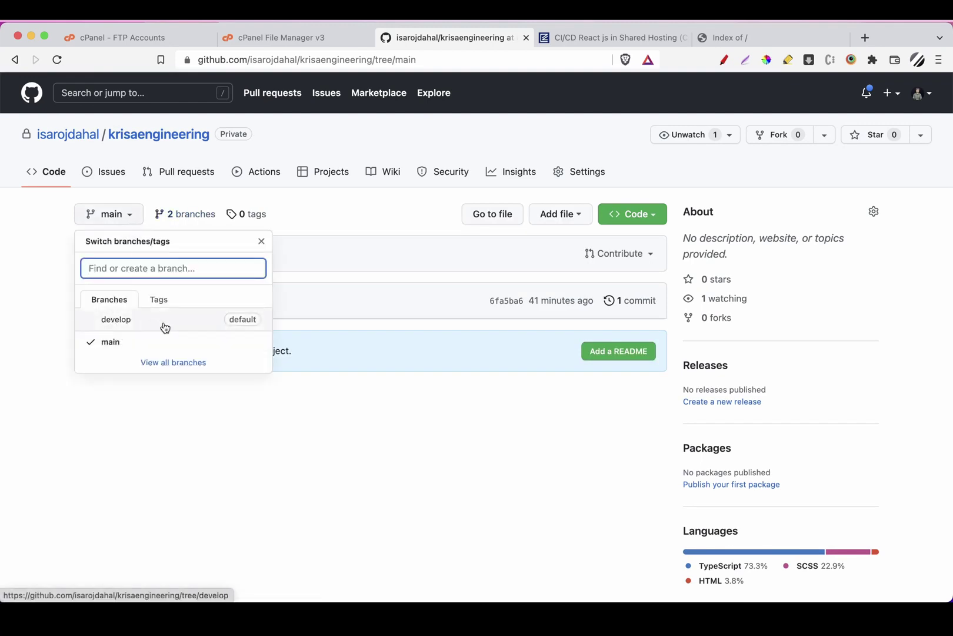
{"action": "left_click", "coordinate": [157, 414]}
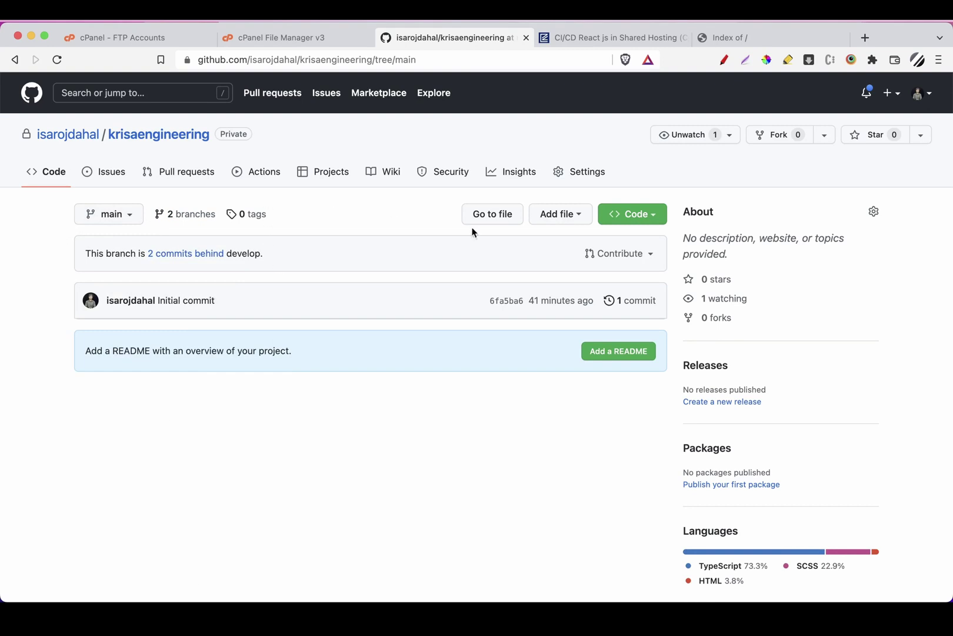
Open the repository's branch settings and set main as the default branch, accepting the confirmation
{"action": "left_click", "coordinate": [651, 257]}
{"action": "left_click", "coordinate": [339, 240]}
{"action": "left_click", "coordinate": [170, 216]}
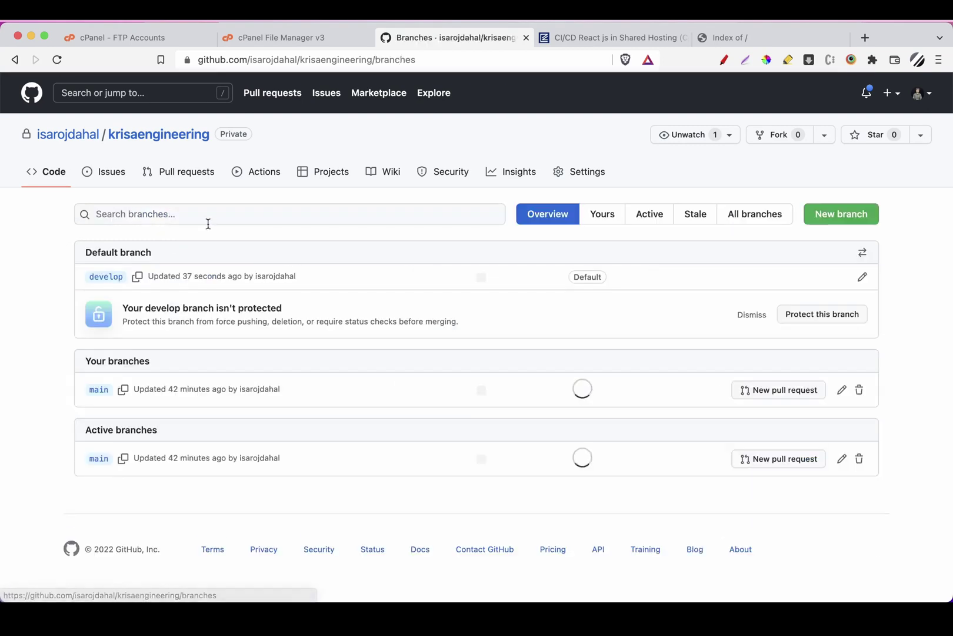
{"action": "left_click", "coordinate": [867, 252]}
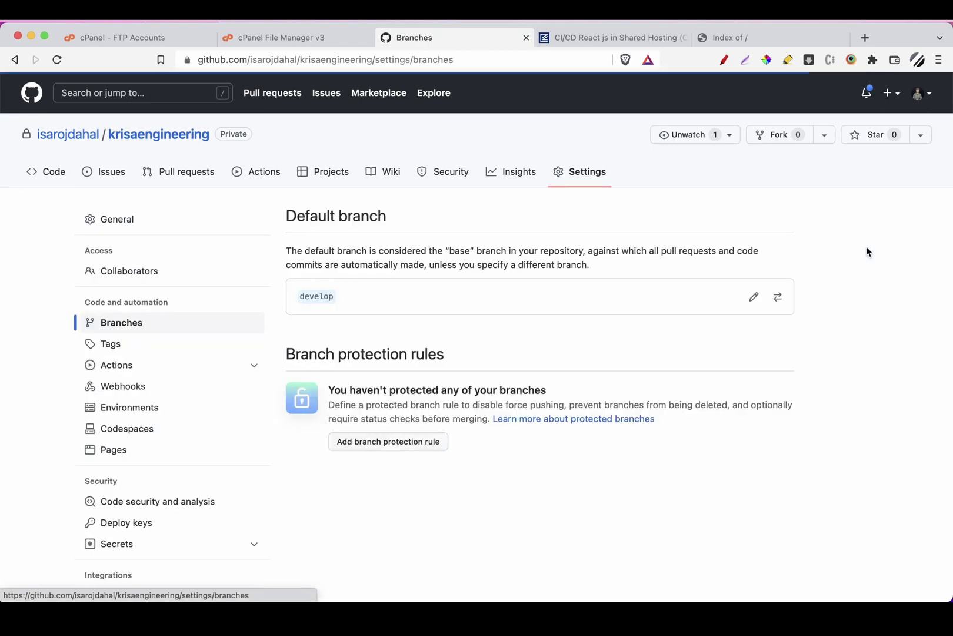
{"action": "left_click", "coordinate": [778, 298]}
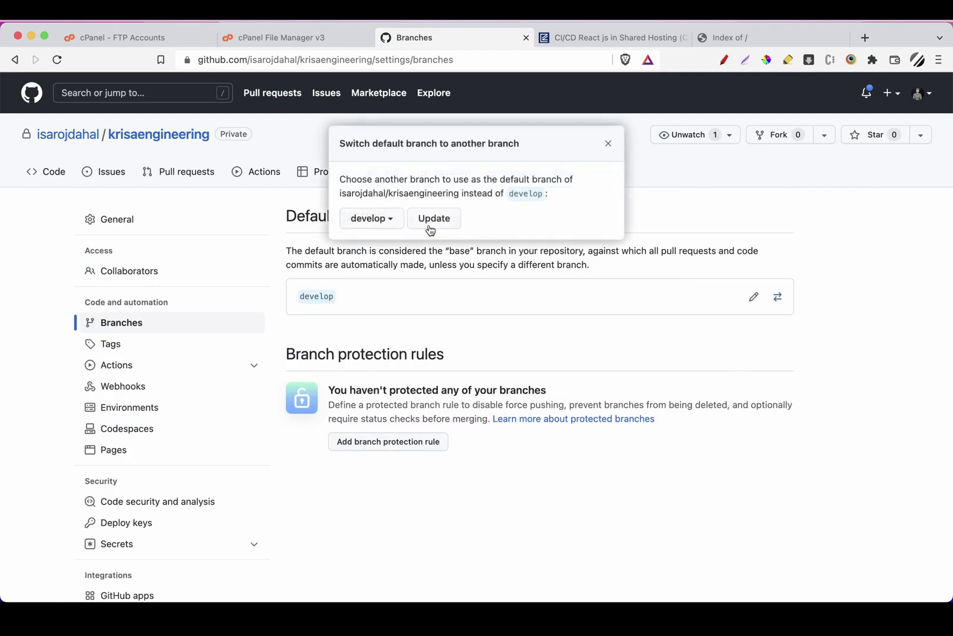
{"action": "left_click", "coordinate": [393, 222]}
{"action": "left_click", "coordinate": [355, 325]}
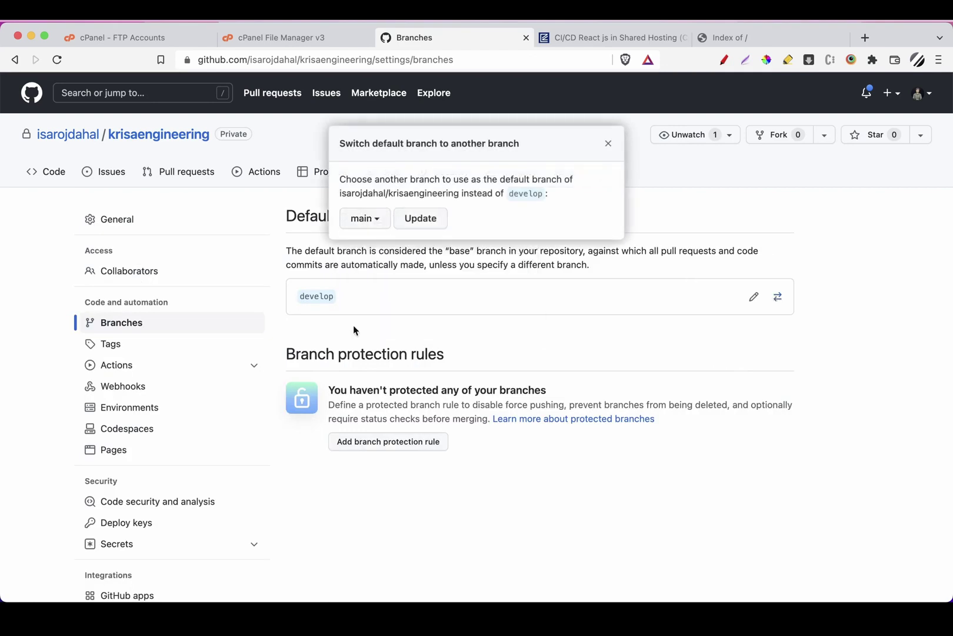
{"action": "left_click", "coordinate": [428, 219]}
{"action": "left_click", "coordinate": [412, 288]}
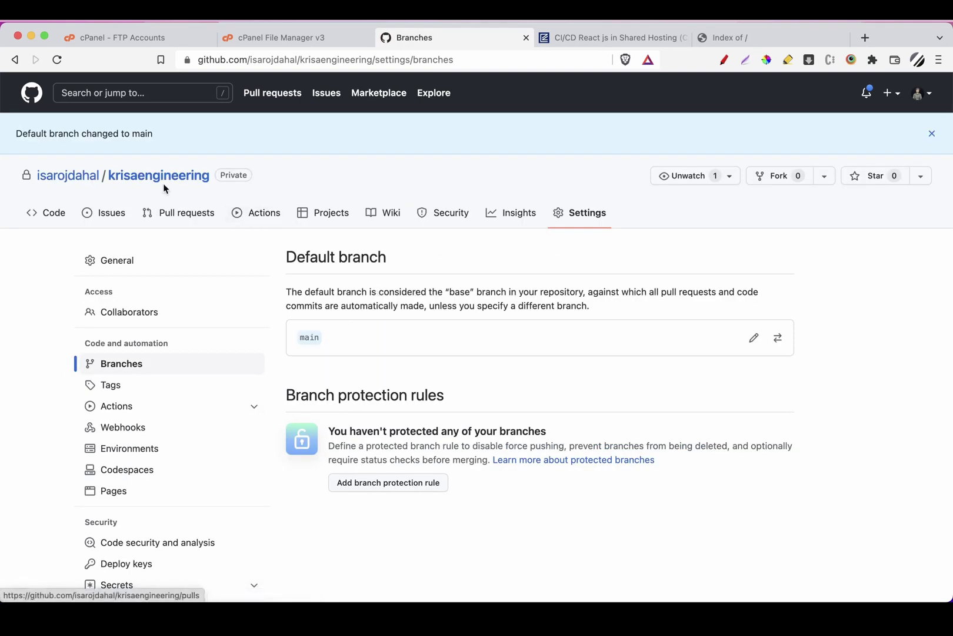
Return to the krisaengineering repository page and display its develop branch
{"action": "left_click", "coordinate": [155, 176]}
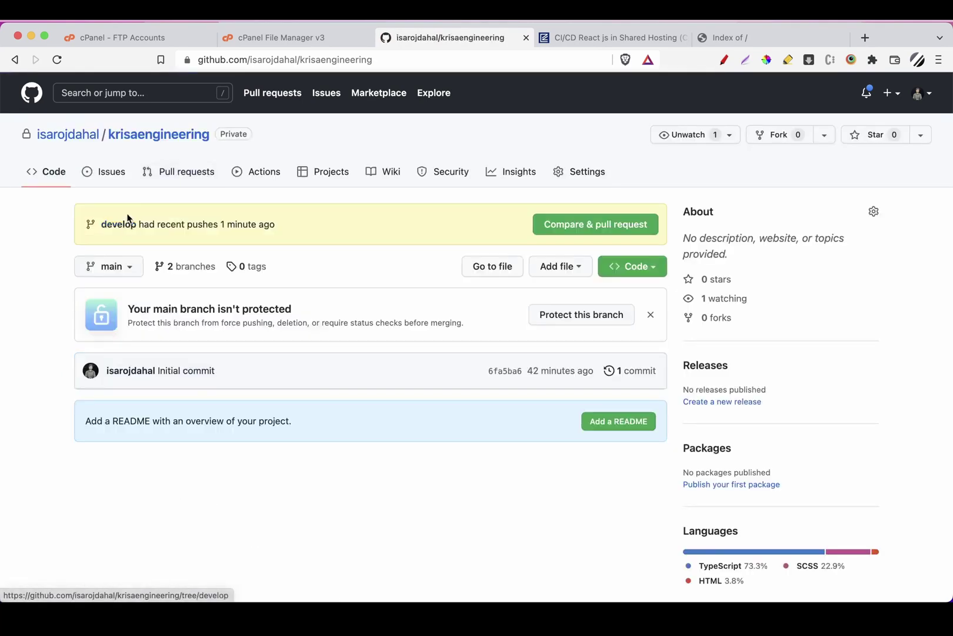
{"action": "left_click", "coordinate": [129, 265]}
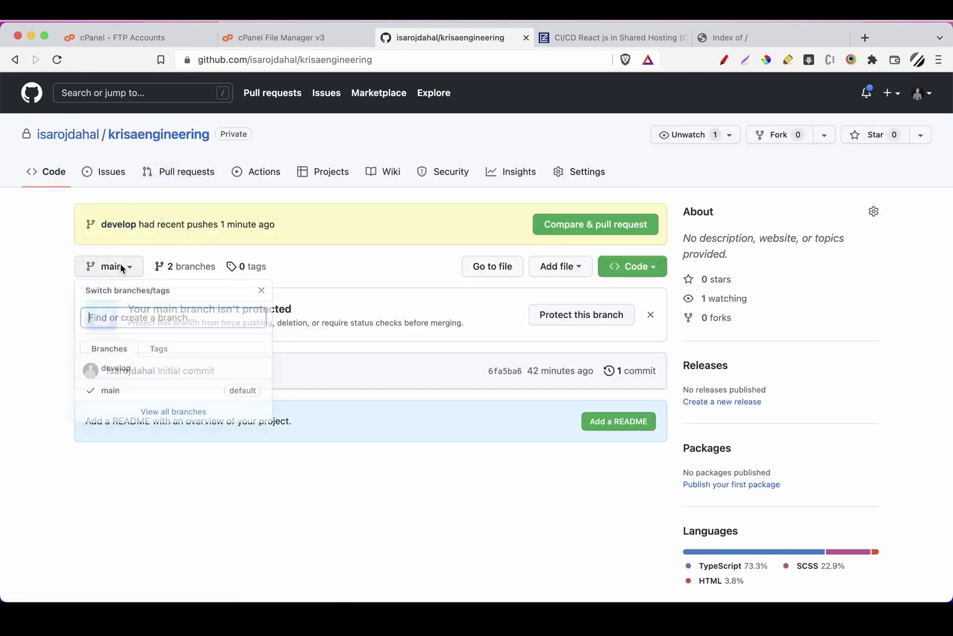
{"action": "left_click", "coordinate": [103, 380]}
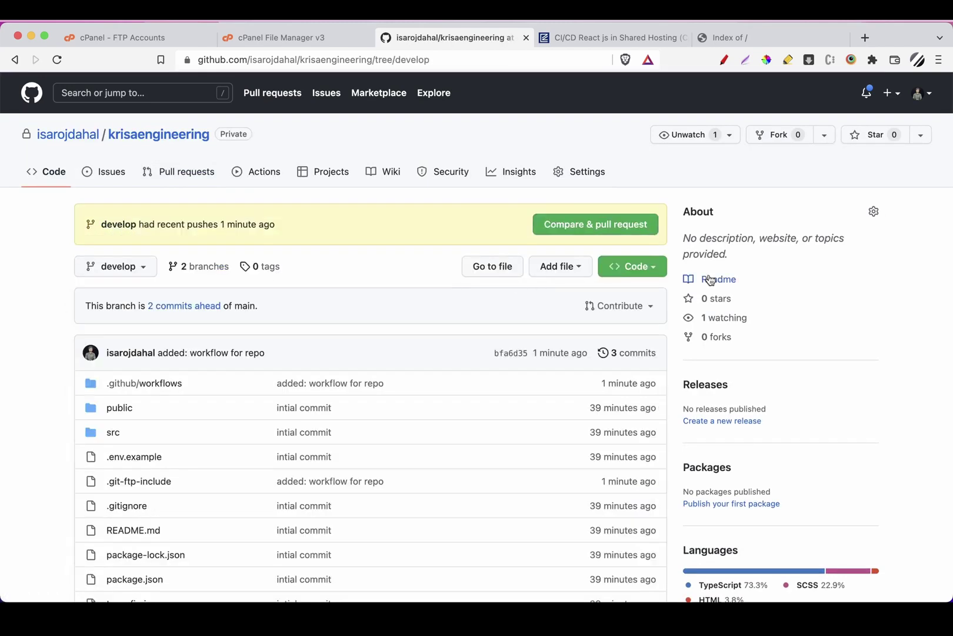
{"action": "left_click", "coordinate": [600, 301]}
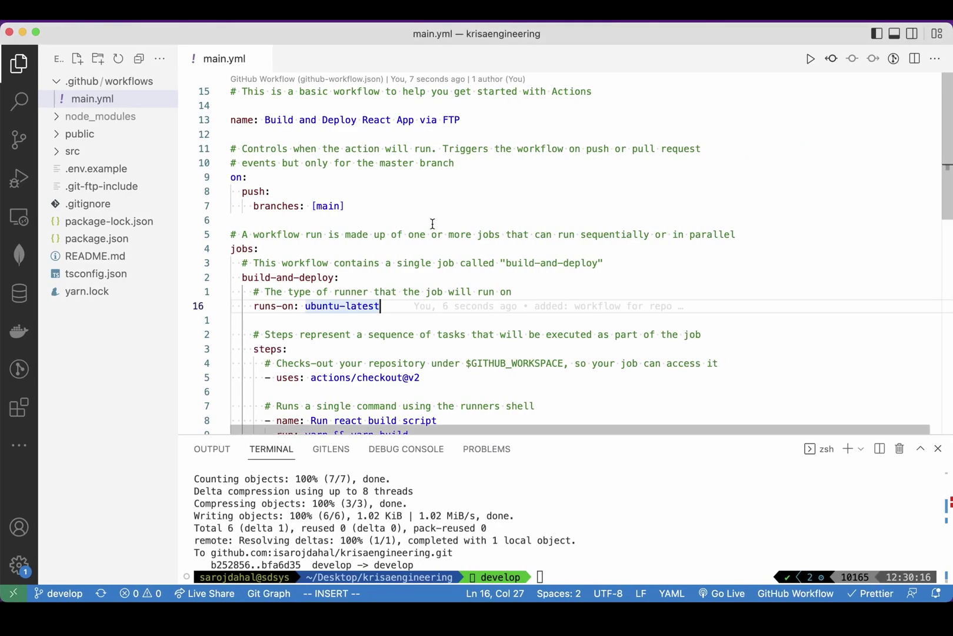
Review the push trigger for the main branch in main.yml in VS Code, and return to GitHub
{"action": "left_click_drag", "start_coordinate": [366, 205], "coordinate": [260, 183]}
{"action": "left_click", "coordinate": [368, 210]}
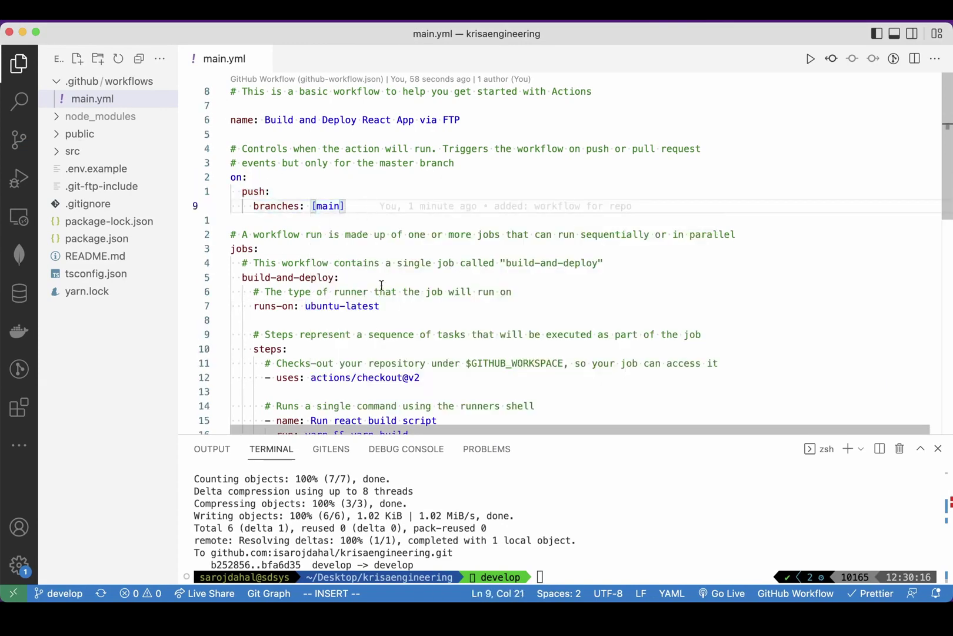
{"action": "key", "text": "super+Tab"}
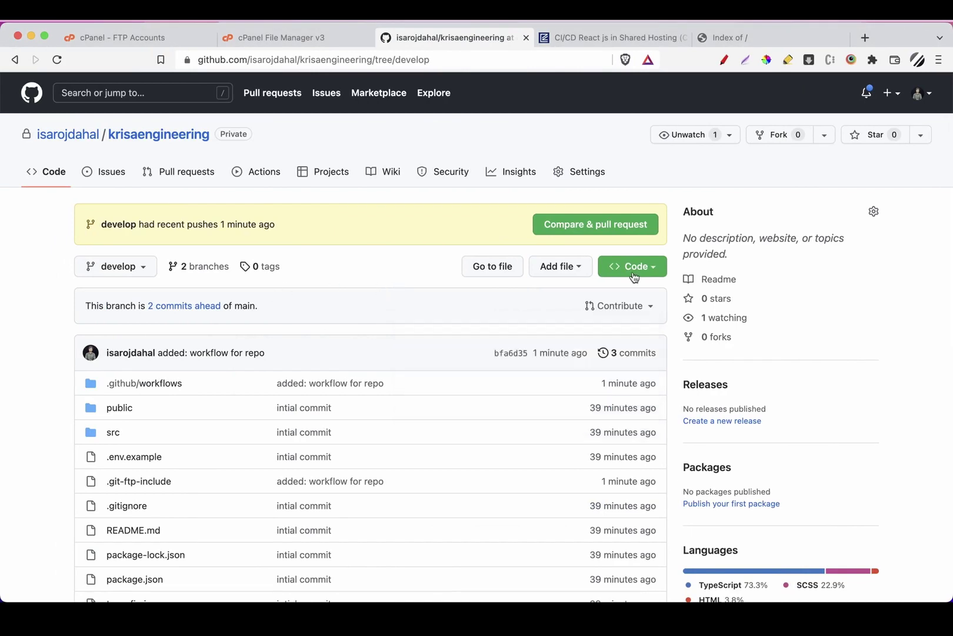
Create a pull request titled "Develop" from the develop branch into main
{"action": "left_click", "coordinate": [626, 305]}
{"action": "left_click", "coordinate": [580, 404]}
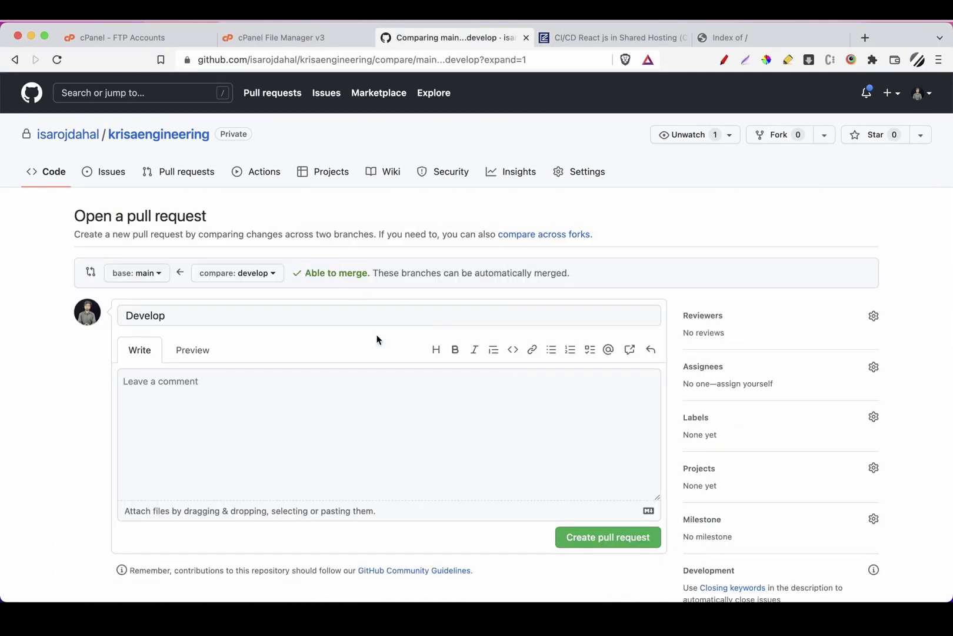
{"action": "scroll", "coordinate": [379, 338], "scroll_direction": "down", "scroll_amount": 3}
{"action": "scroll", "coordinate": [460, 342], "scroll_direction": "down", "scroll_amount": 2}
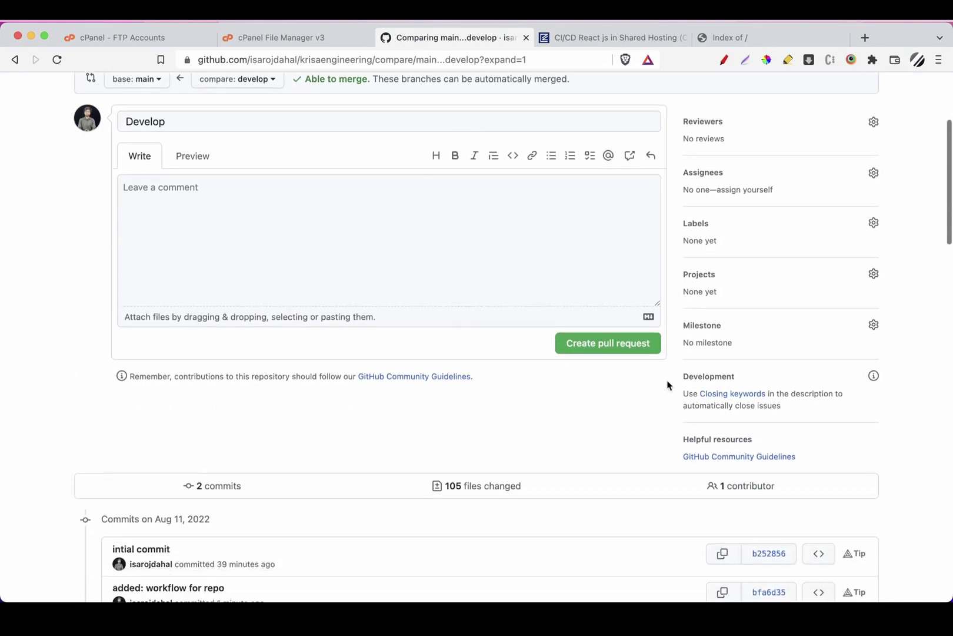
{"action": "left_click", "coordinate": [618, 340]}
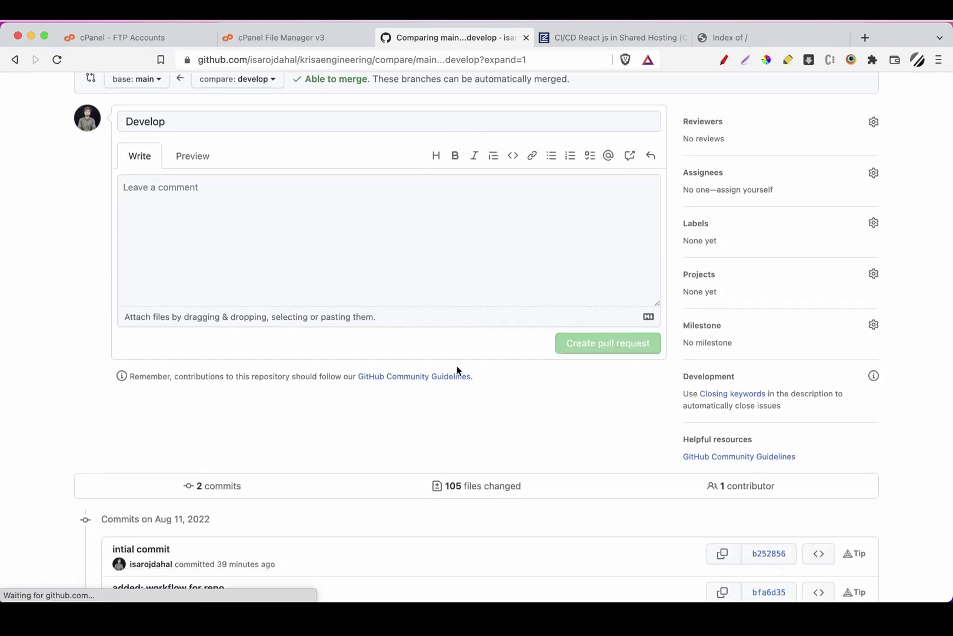
Merge the "Develop" pull request into main and confirm the merge
{"action": "scroll", "coordinate": [456, 369], "scroll_direction": "down", "scroll_amount": 5}
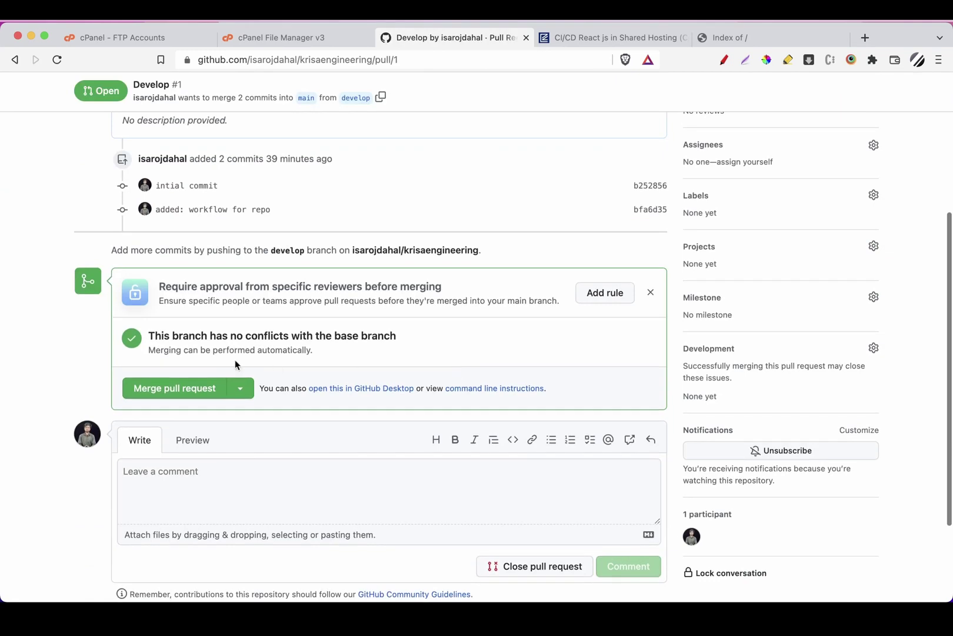
{"action": "left_click", "coordinate": [180, 398]}
{"action": "left_click", "coordinate": [182, 362]}
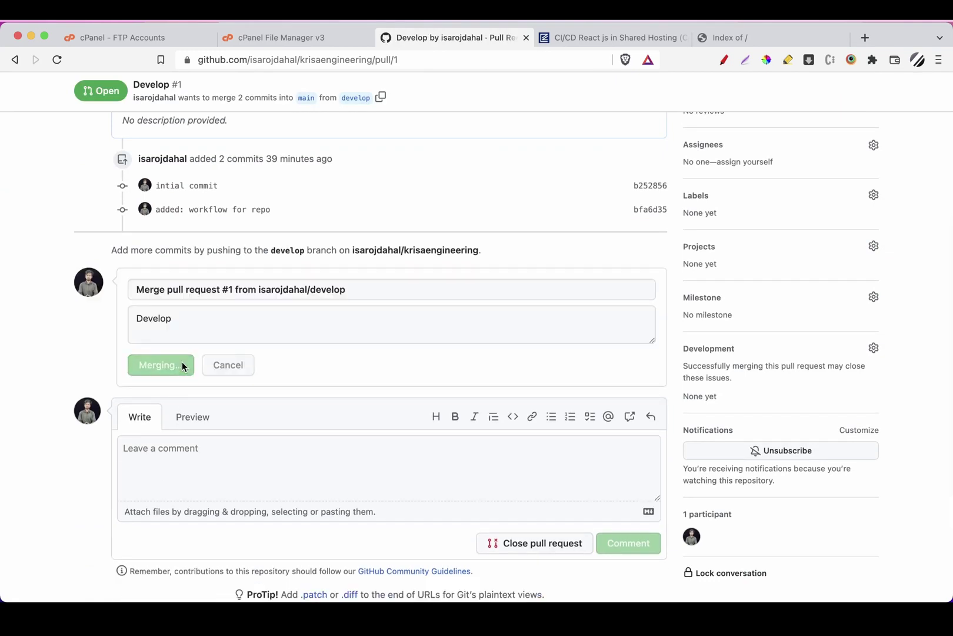
Open the build-and-deploy job of the workflow run started by the merge in GitHub Actions
{"action": "scroll", "coordinate": [284, 281], "scroll_direction": "up", "scroll_amount": 5}
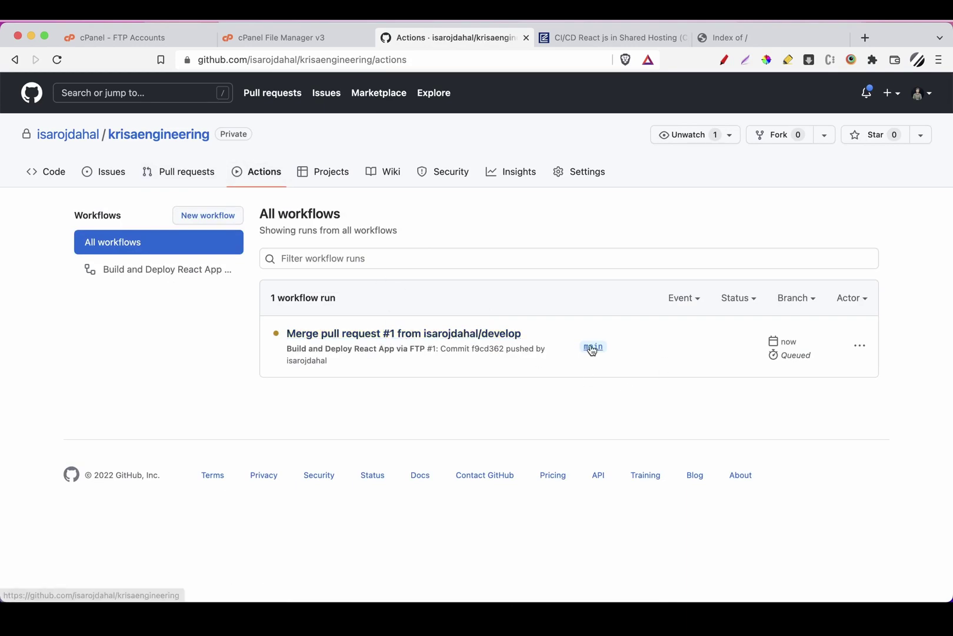
{"action": "left_click", "coordinate": [465, 334]}
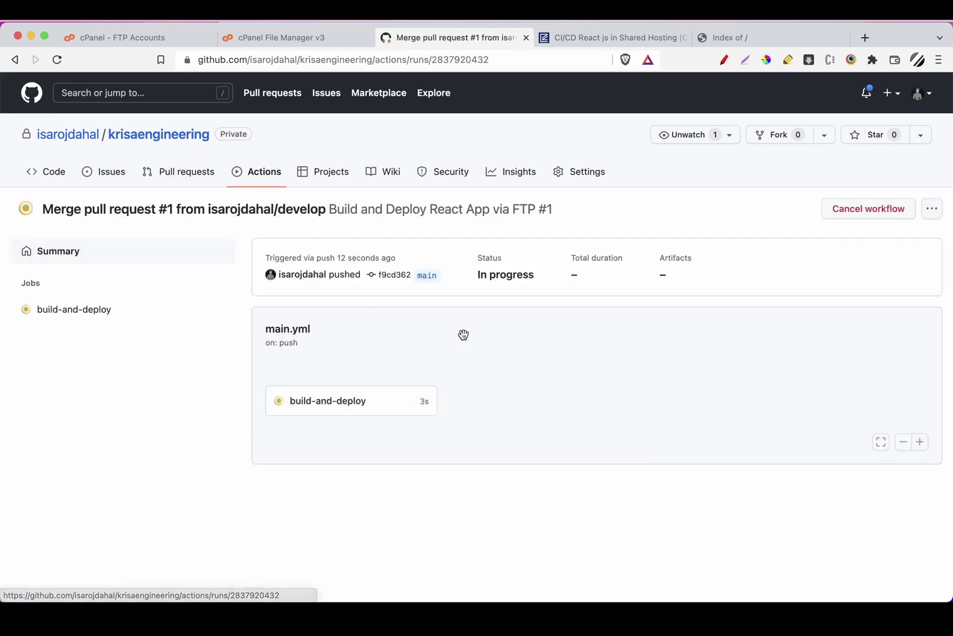
{"action": "left_click", "coordinate": [347, 406]}
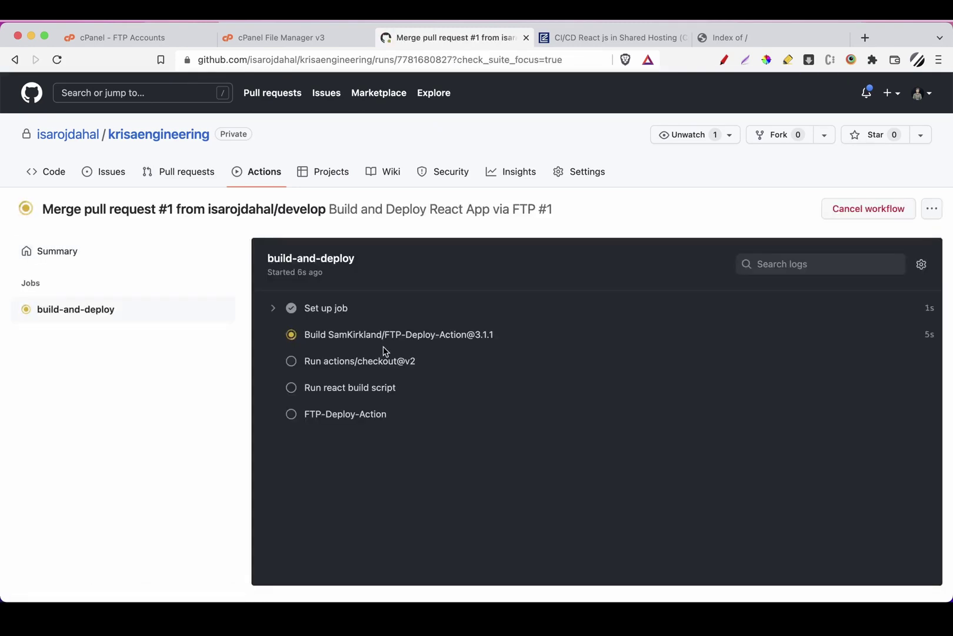
Review the build and FTP deploy steps of main.yml in VS Code while checking the build-and-deploy log on GitHub
{"action": "key", "text": "super+Tab"}
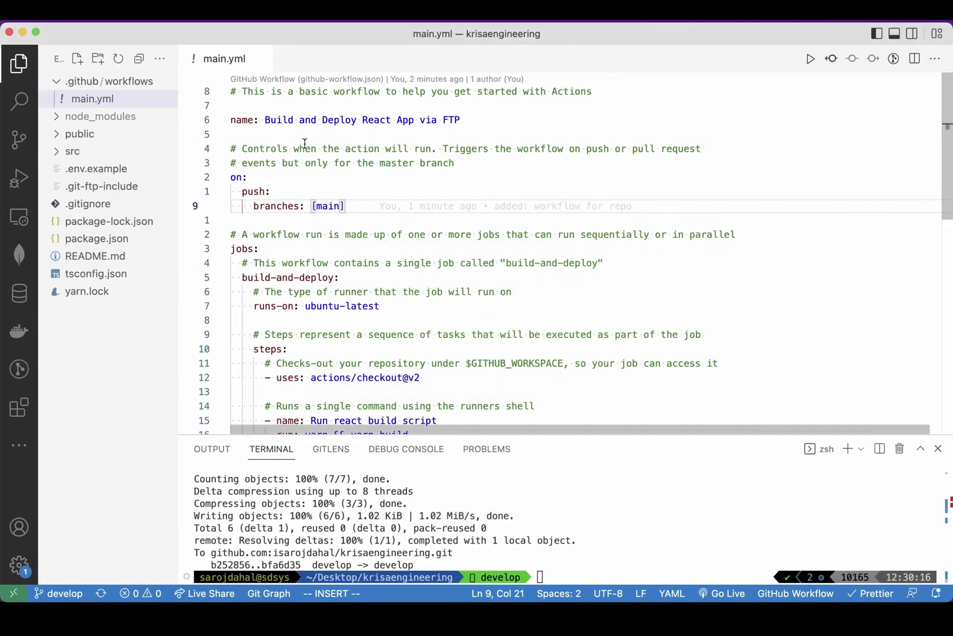
{"action": "scroll", "coordinate": [376, 241], "scroll_direction": "down", "scroll_amount": 2}
{"action": "scroll", "coordinate": [375, 241], "scroll_direction": "up", "scroll_amount": 2}
{"action": "scroll", "coordinate": [393, 248], "scroll_direction": "down", "scroll_amount": 6}
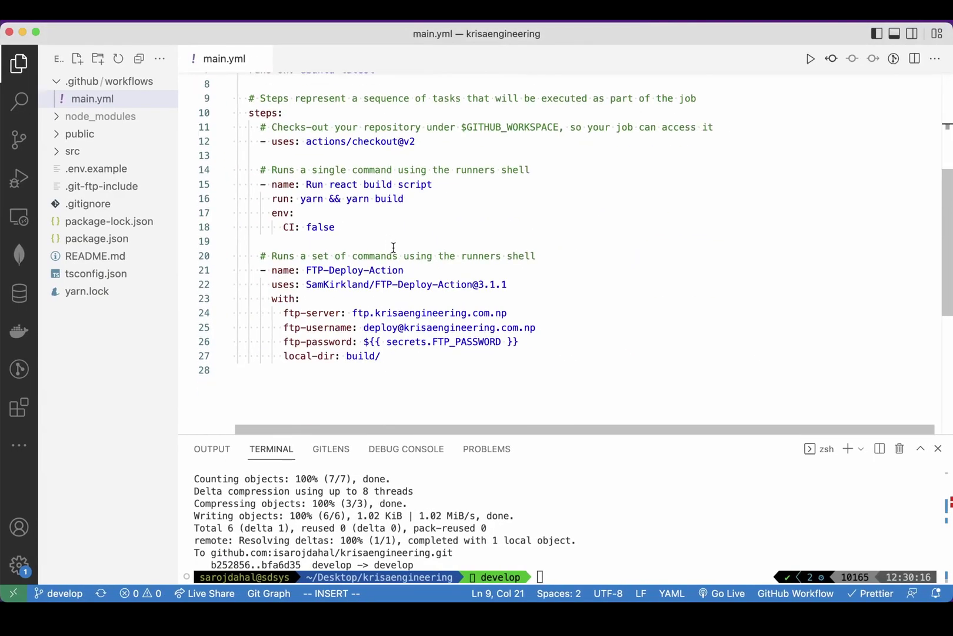
{"action": "scroll", "coordinate": [394, 248], "scroll_direction": "up", "scroll_amount": 6}
{"action": "left_click", "coordinate": [440, 242]}
{"action": "key", "text": "super+Tab"}
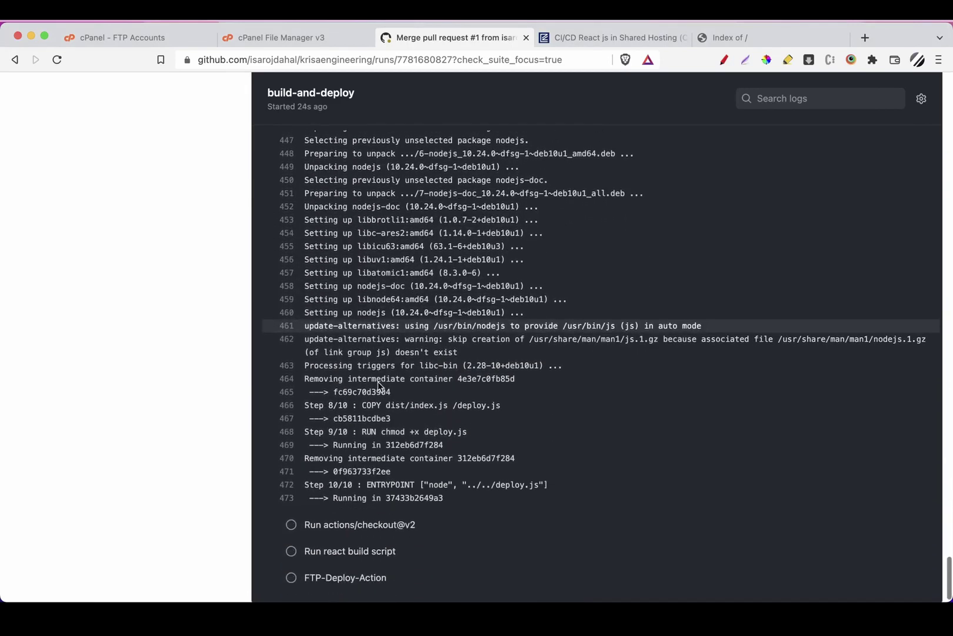
{"action": "key", "text": "super+Tab"}
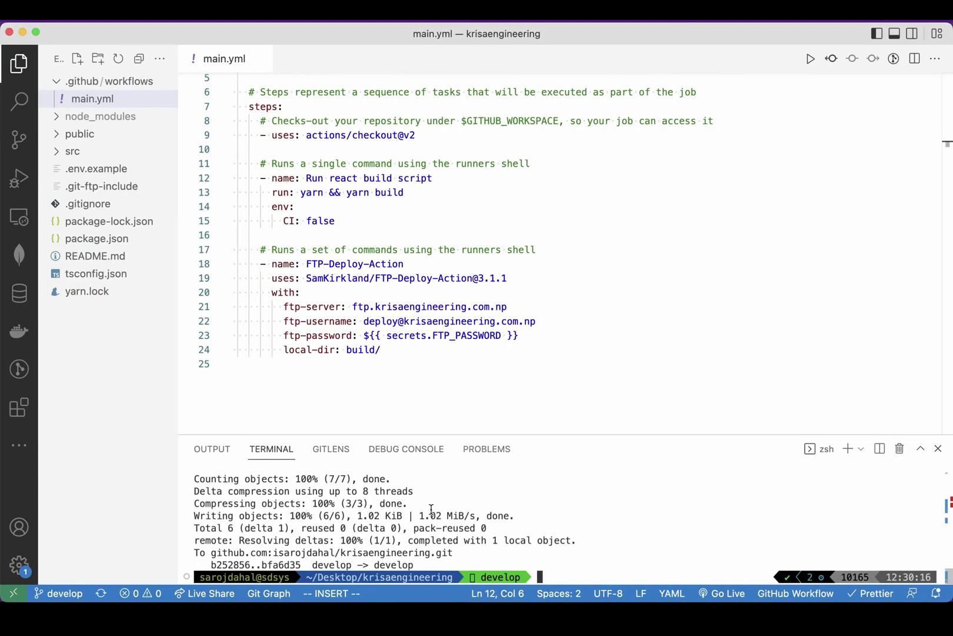
{"action": "scroll", "coordinate": [443, 417], "scroll_direction": "left", "scroll_amount": 1}
{"action": "key", "text": "super+Tab"}
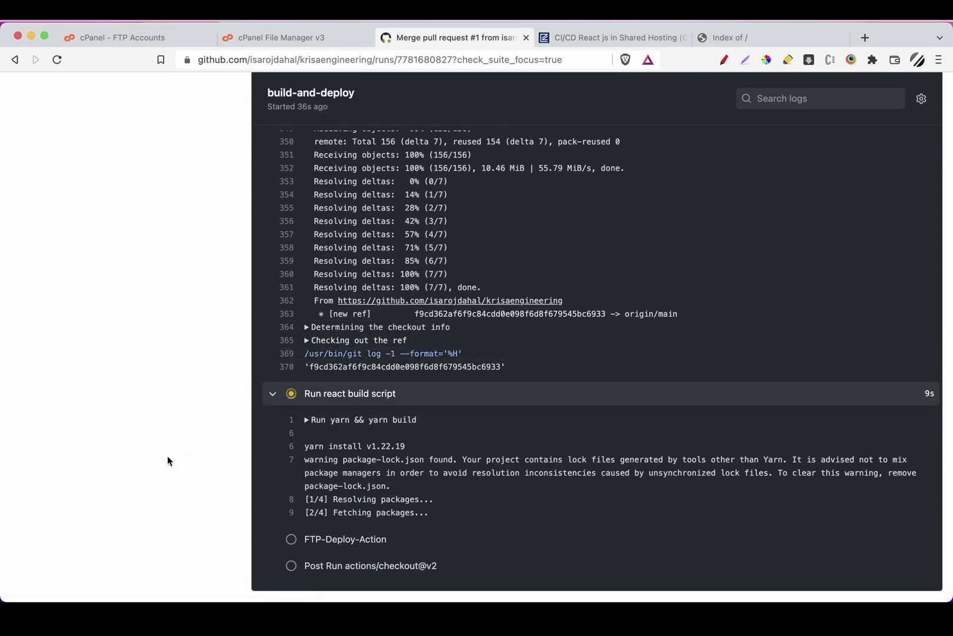
Switch to VS Code and highlight the push trigger block for the main branch in main.yml
{"action": "key", "text": "super+Tab"}
{"action": "scroll", "coordinate": [329, 244], "scroll_direction": "up", "scroll_amount": 5}
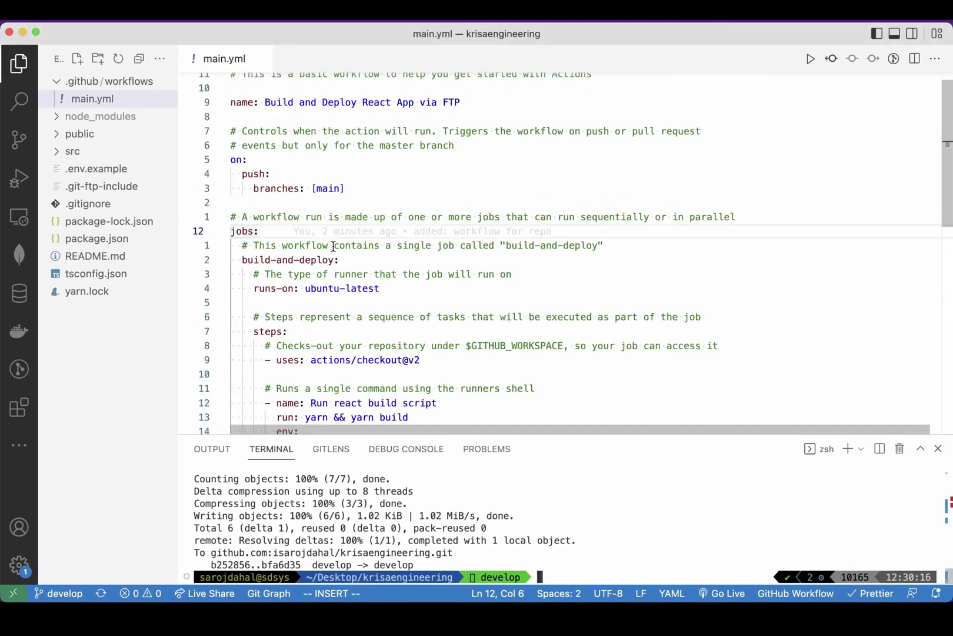
{"action": "left_click_drag", "start_coordinate": [235, 177], "coordinate": [347, 206]}
{"action": "left_click", "coordinate": [370, 209]}
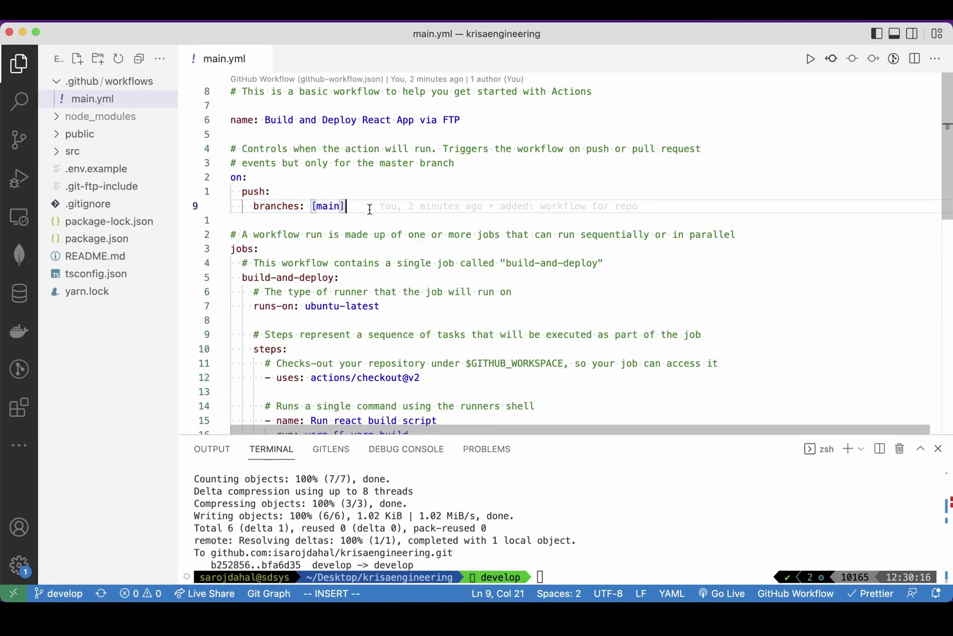
Switch back to GitHub and read through the build-and-deploy log up to the React build script stage
{"action": "key", "text": "ctrl+Left"}
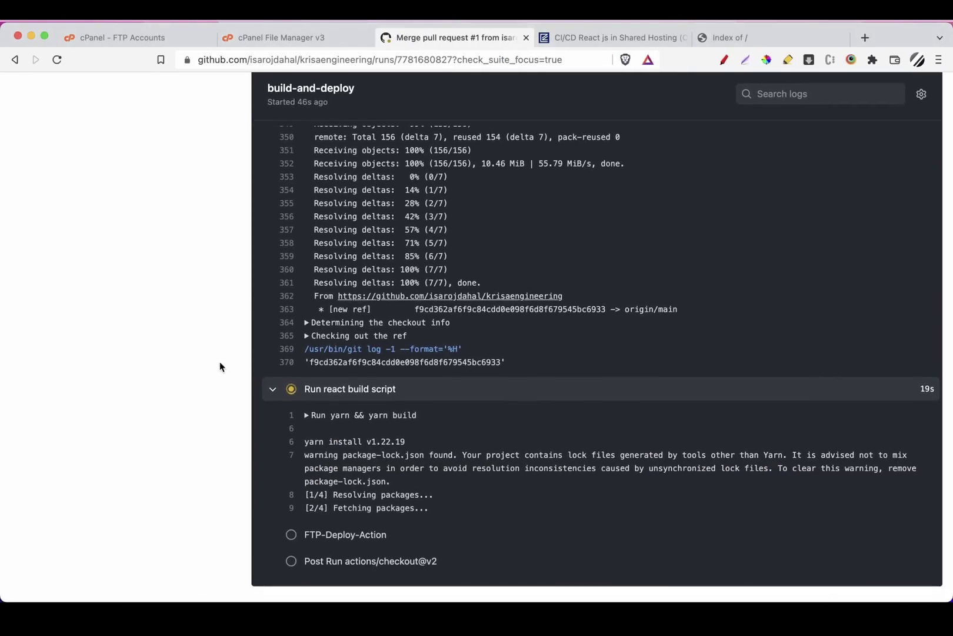
{"action": "scroll", "coordinate": [199, 341], "scroll_direction": "up", "scroll_amount": 20}
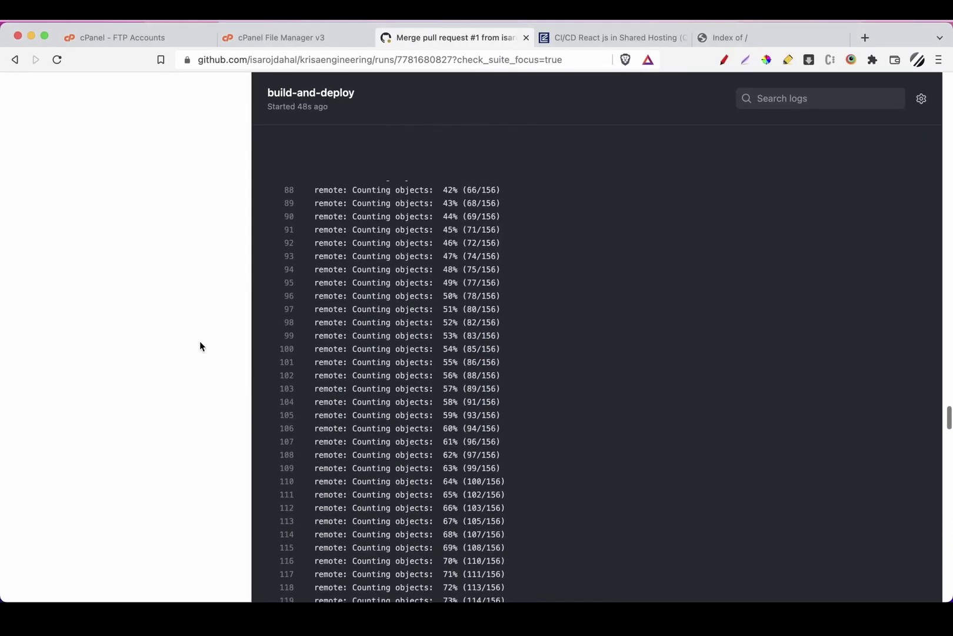
{"action": "scroll", "coordinate": [199, 340], "scroll_direction": "up", "scroll_amount": 20}
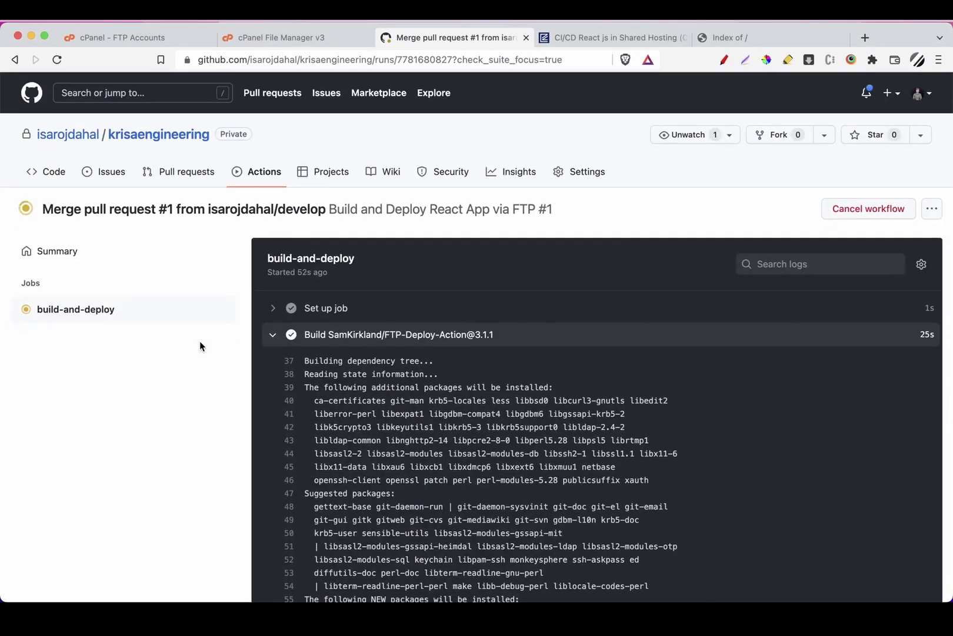
{"action": "scroll", "coordinate": [200, 340], "scroll_direction": "down", "scroll_amount": 20}
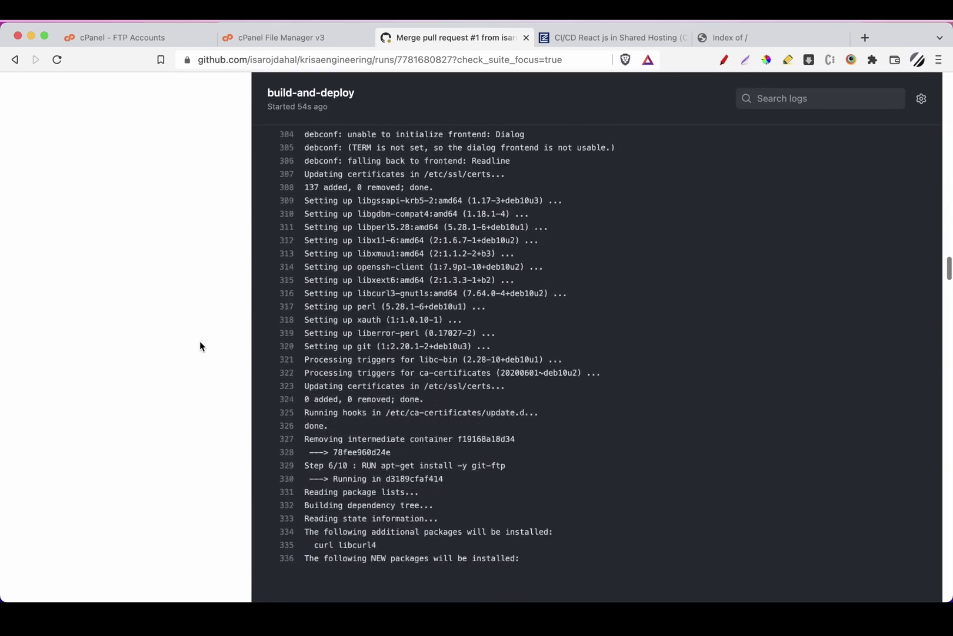
{"action": "scroll", "coordinate": [200, 340], "scroll_direction": "down", "scroll_amount": 20}
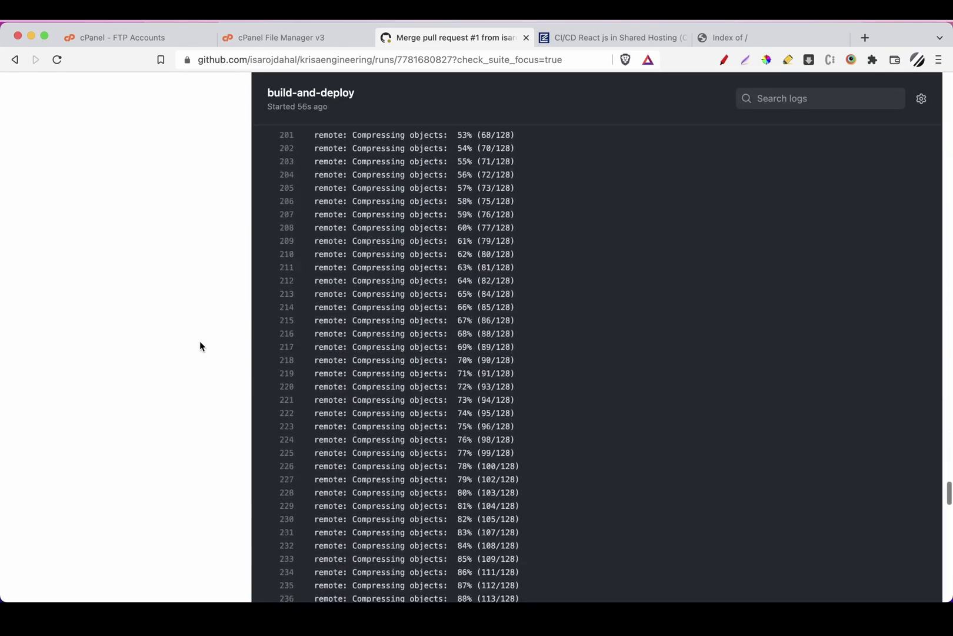
{"action": "scroll", "coordinate": [199, 340], "scroll_direction": "down", "scroll_amount": 20}
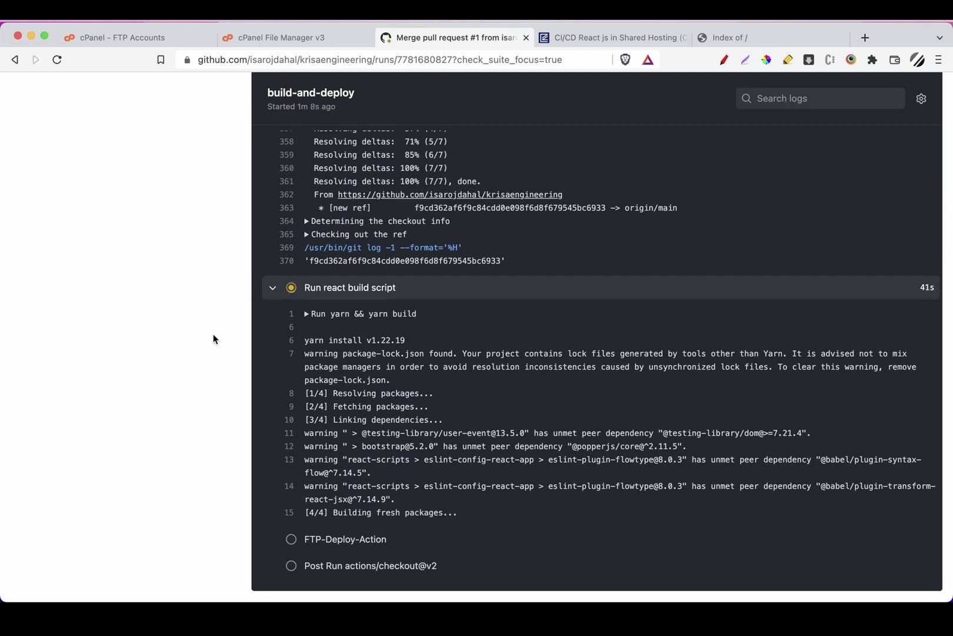
Check the krisaengineering.com.np site and the GitHub repository, moving the site's tab beside it, and switch to public_html in cPanel File Manager
{"action": "left_click", "coordinate": [728, 39]}
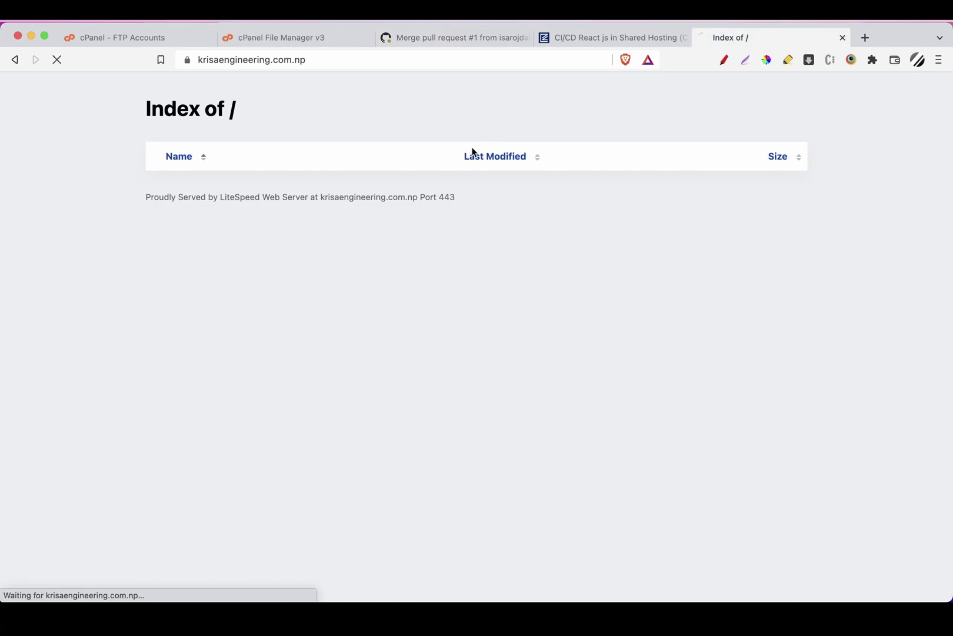
{"action": "left_click_drag", "start_coordinate": [721, 36], "coordinate": [600, 37]}
{"action": "left_click", "coordinate": [483, 40]}
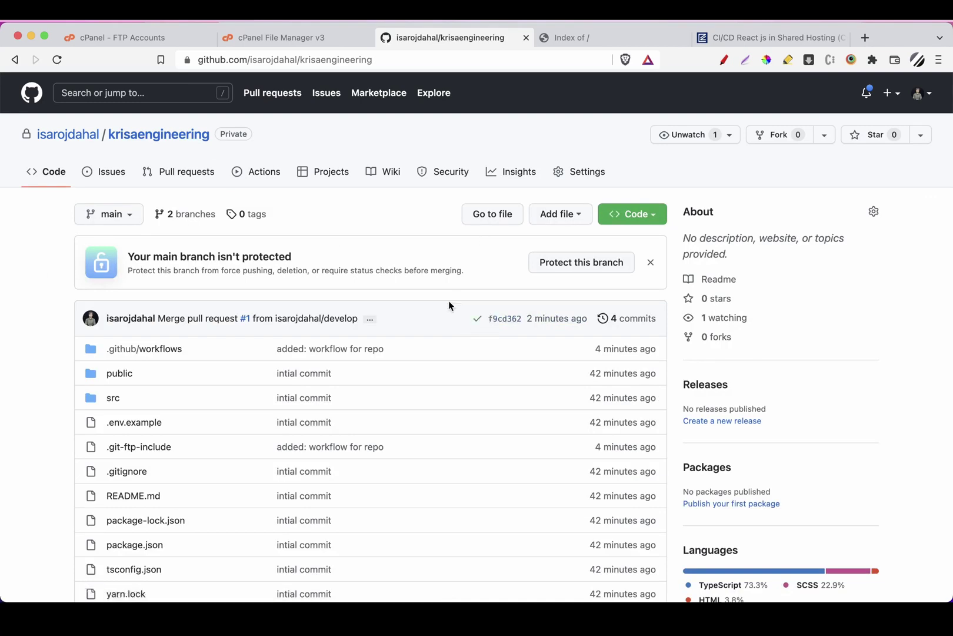
{"action": "left_click", "coordinate": [314, 39]}
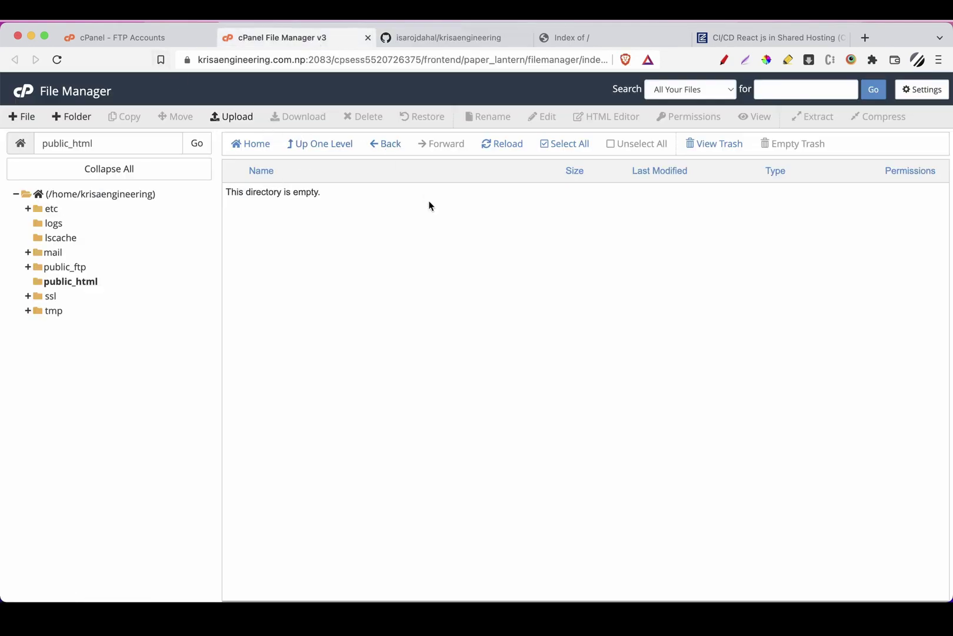
Refresh the public_html listing, reopen the folder from the home directory, and reload the krisaengineering.com.np site to check the deployment
{"action": "left_click", "coordinate": [498, 149]}
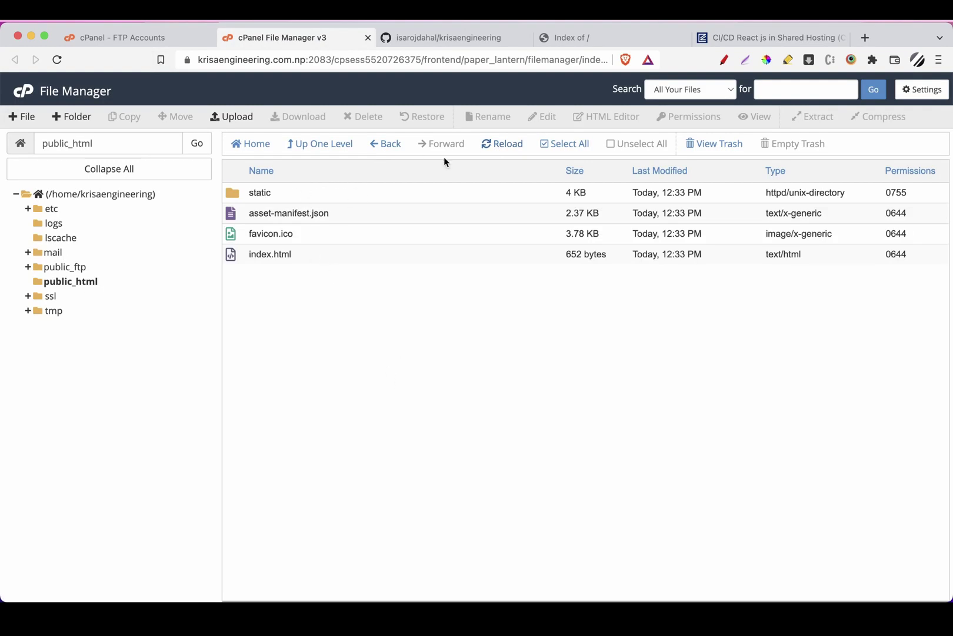
{"action": "left_click", "coordinate": [484, 145]}
{"action": "left_click", "coordinate": [485, 145]}
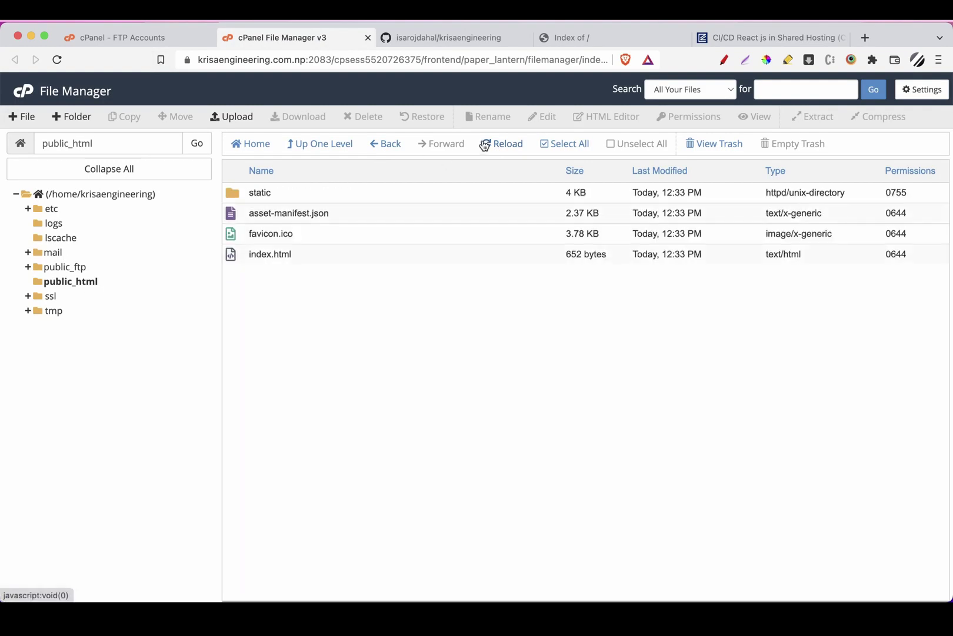
{"action": "left_click", "coordinate": [322, 144]}
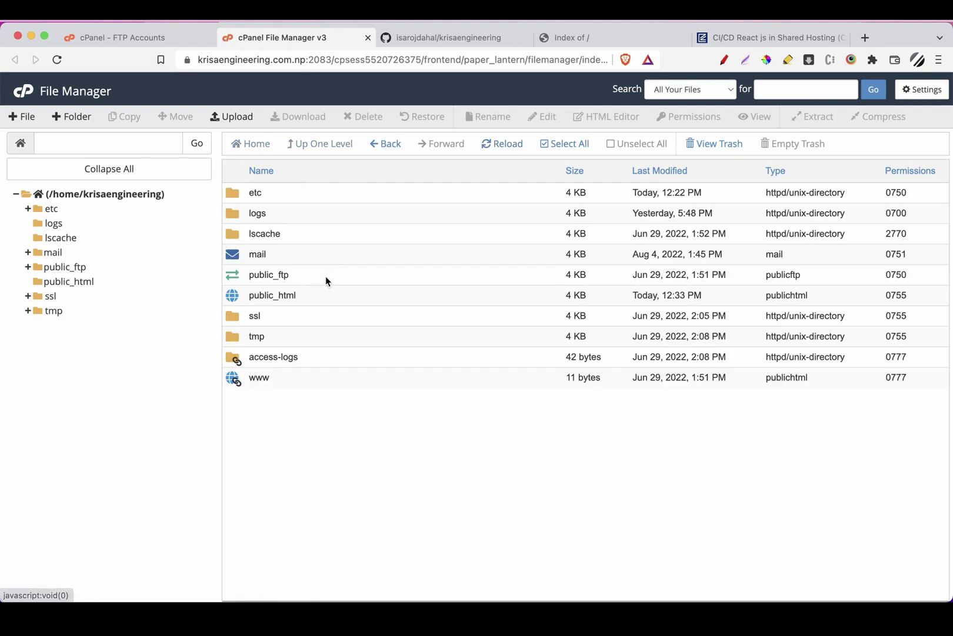
{"action": "double_click", "coordinate": [327, 293]}
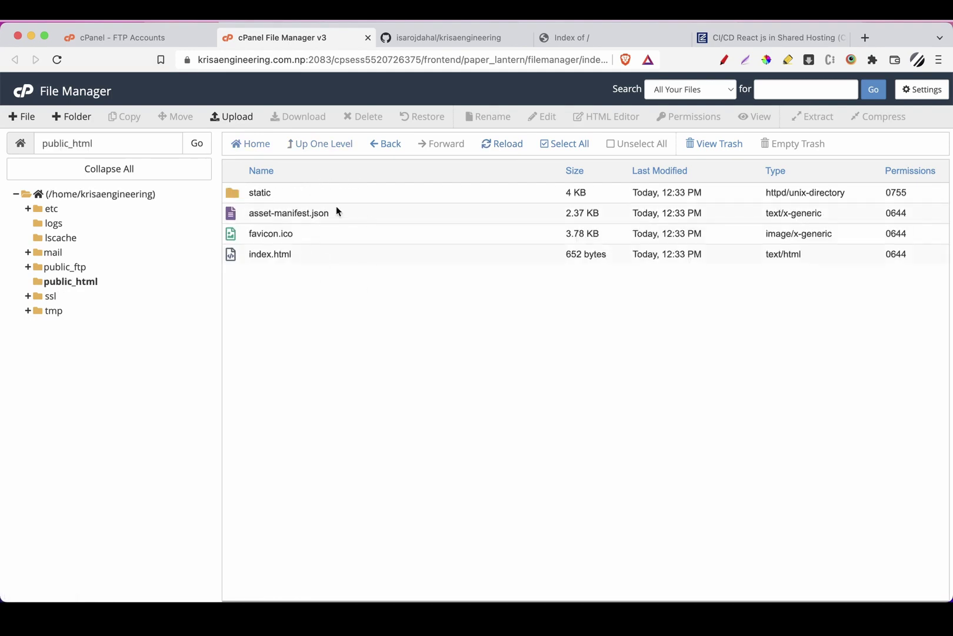
{"action": "left_click", "coordinate": [572, 42]}
{"action": "key", "text": "super+r"}
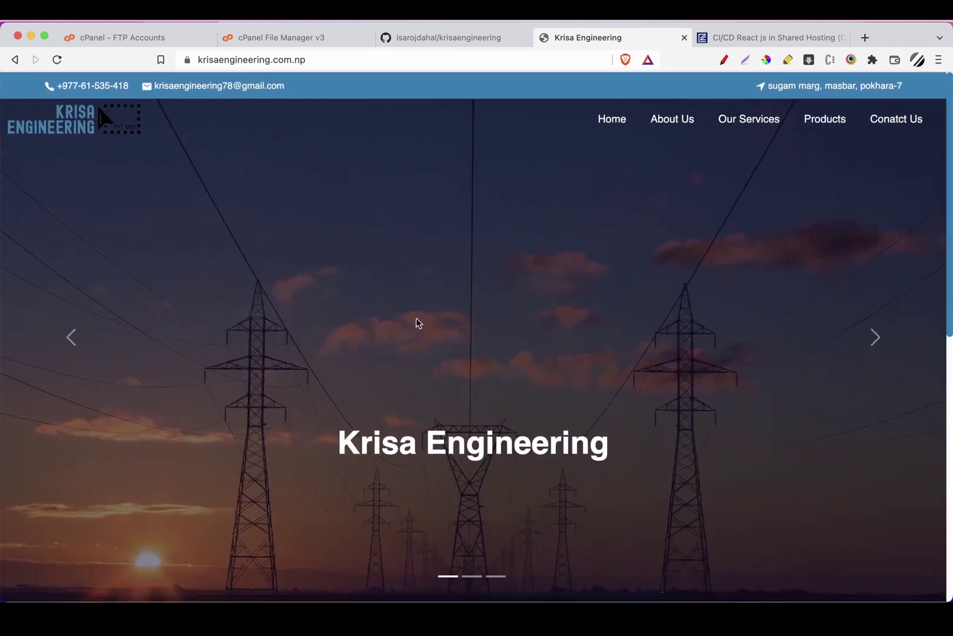
Switch to VS Code, close main.yml, and open HomePage.tsx from the src/pages/home folder
{"action": "key", "text": "ctrl+Right"}
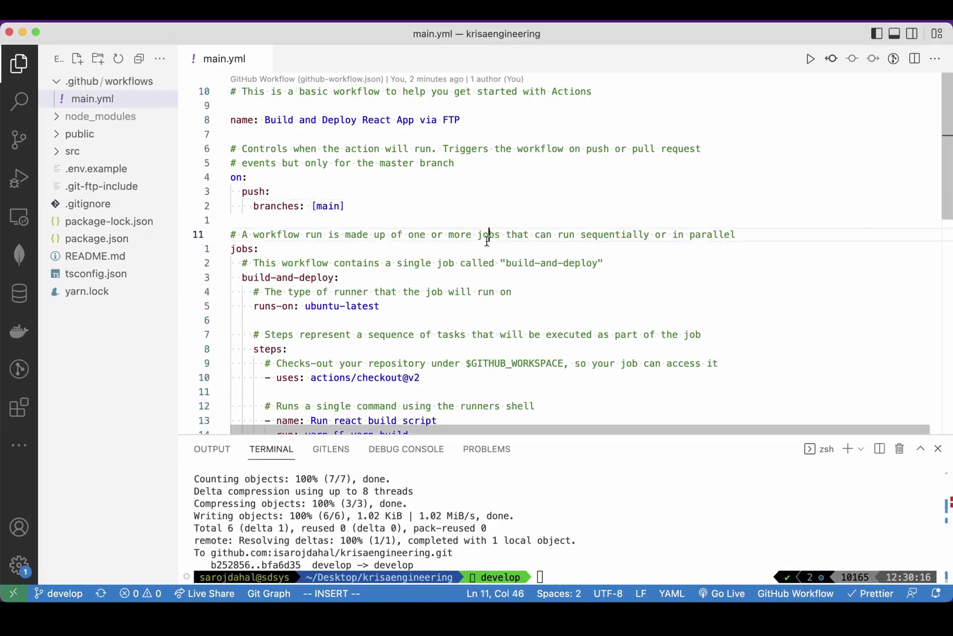
{"action": "key", "text": "super+w"}
{"action": "left_click", "coordinate": [138, 58]}
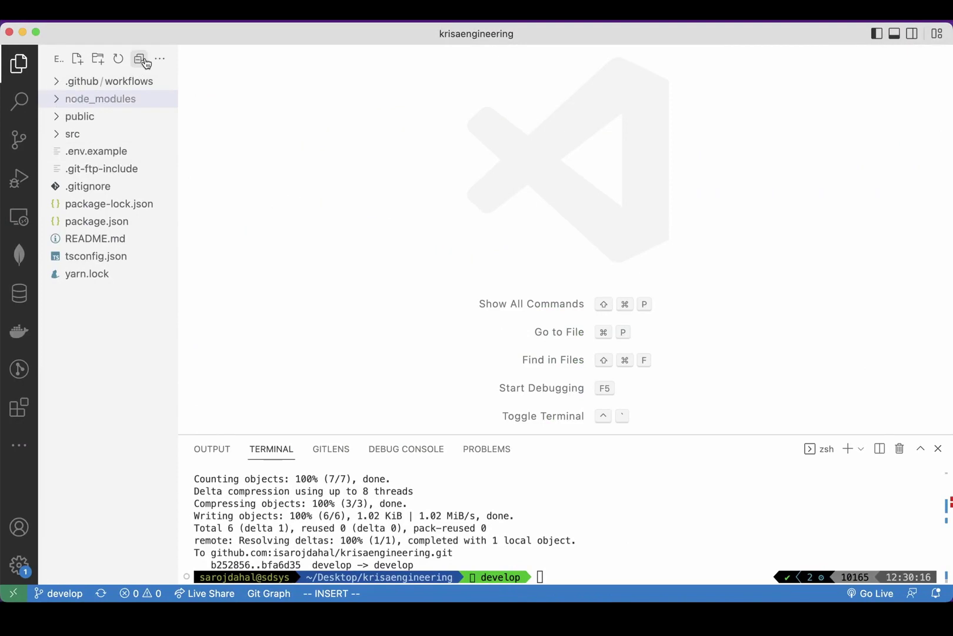
{"action": "left_click", "coordinate": [71, 134]}
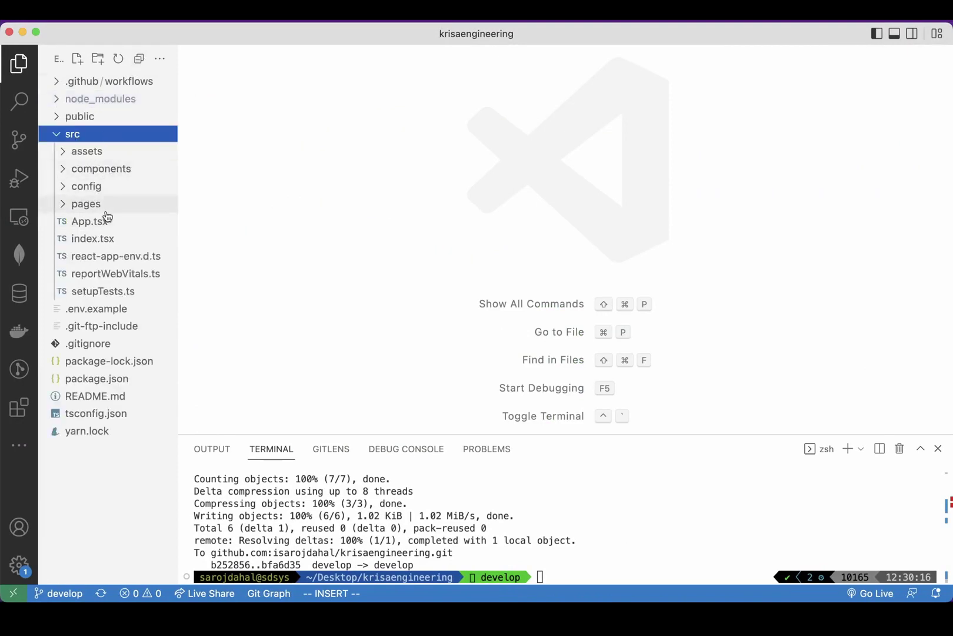
{"action": "key", "text": "ctrl+Left"}
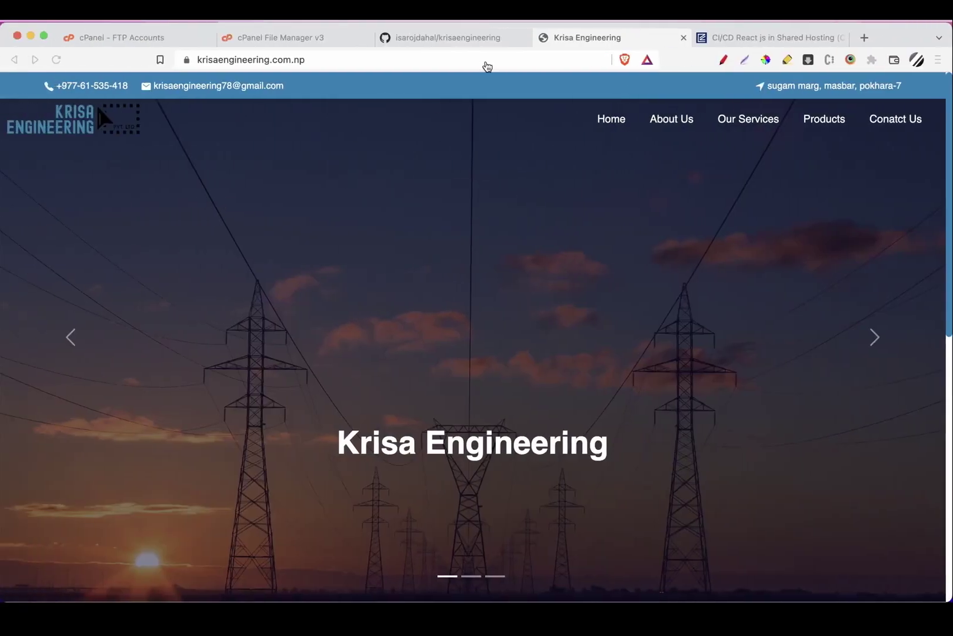
{"action": "key", "text": "ctrl+Right"}
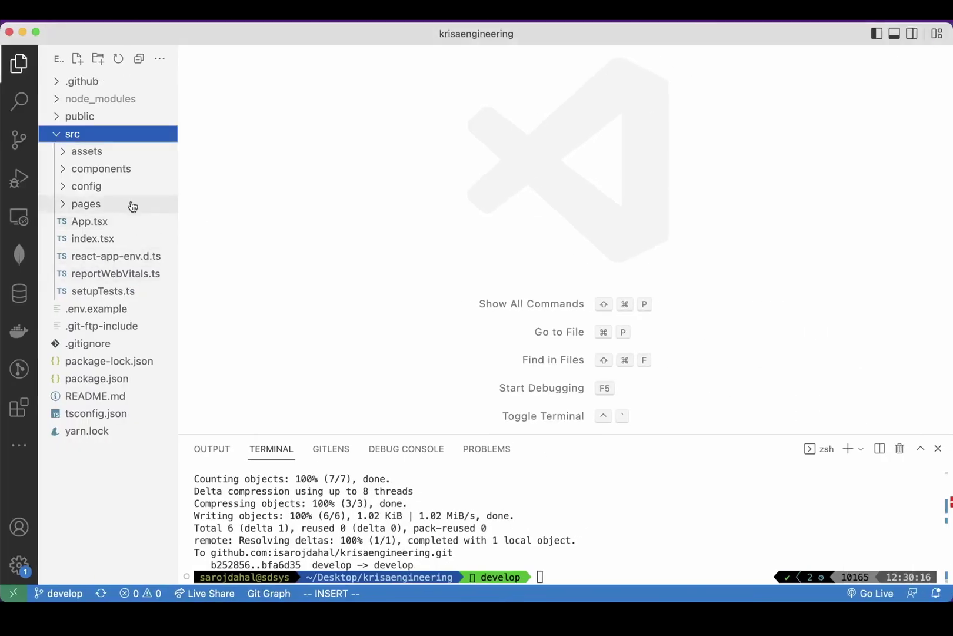
{"action": "left_click", "coordinate": [93, 202]}
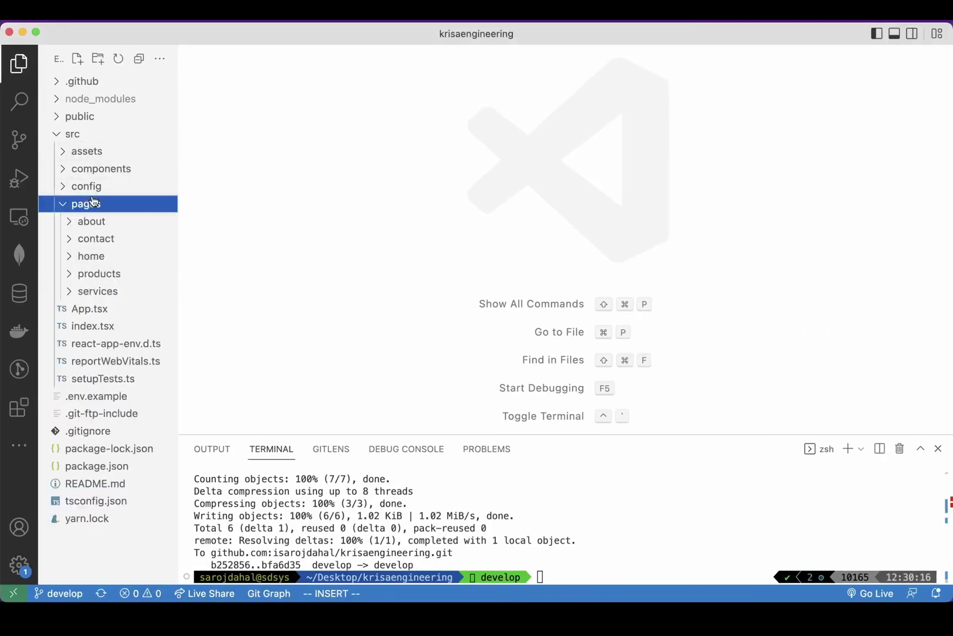
{"action": "left_click", "coordinate": [103, 258]}
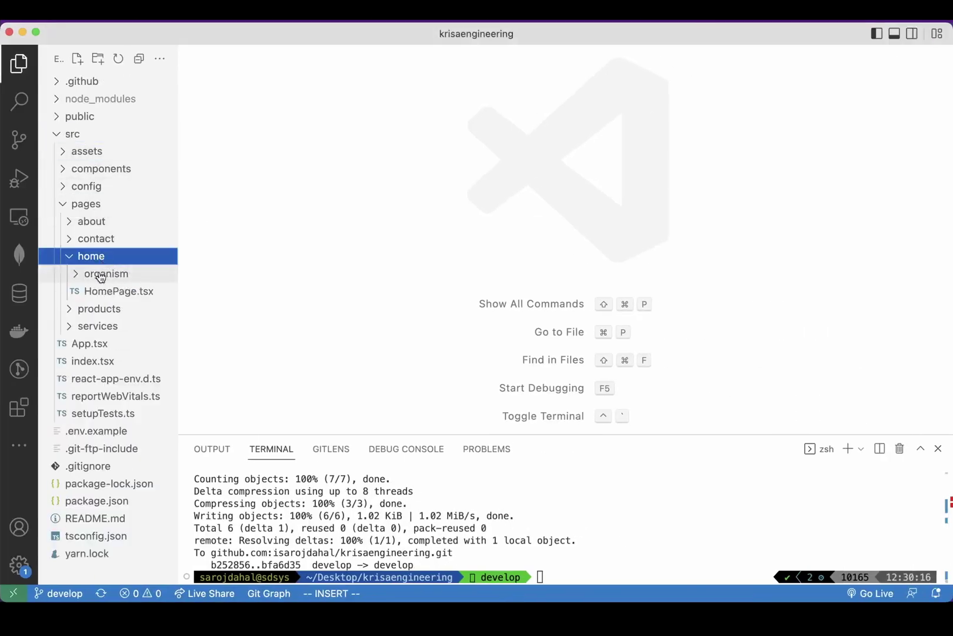
{"action": "left_click", "coordinate": [94, 293]}
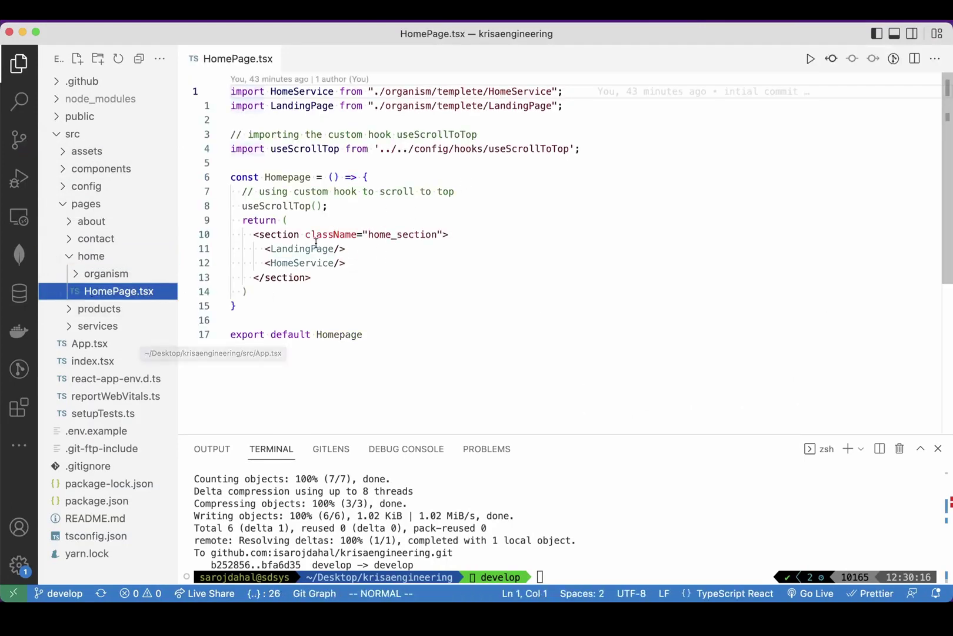
Open the LandingPage component from HomePage.tsx, change its TextLanding heading to "Krisa Engineering." and save the file
{"action": "left_click", "coordinate": [310, 249], "text": "super"}
{"action": "scroll", "coordinate": [310, 249], "scroll_direction": "down", "scroll_amount": 2}
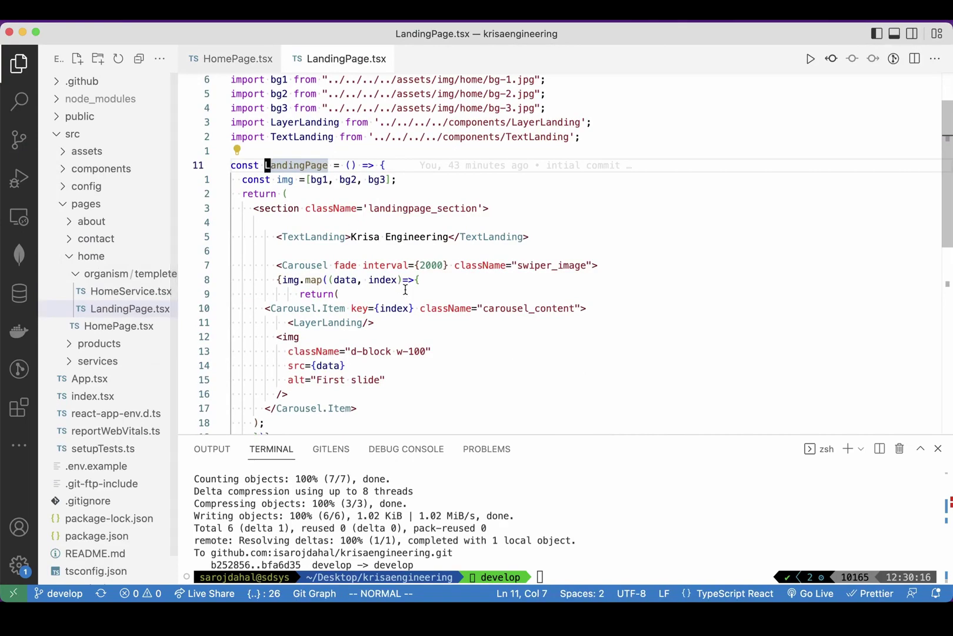
{"action": "key", "text": "ctrl+Left"}
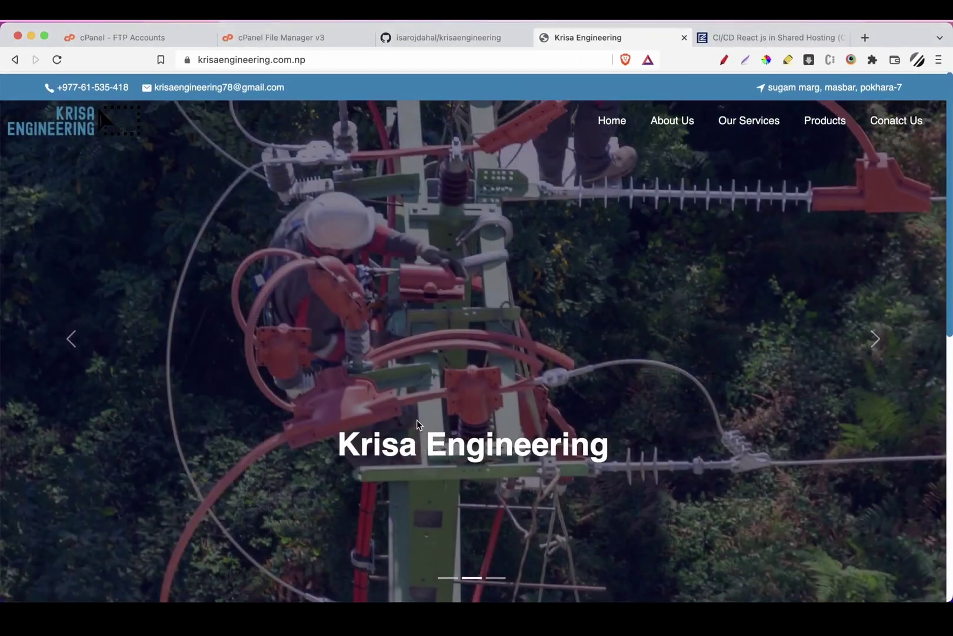
{"action": "key", "text": "ctrl+Right"}
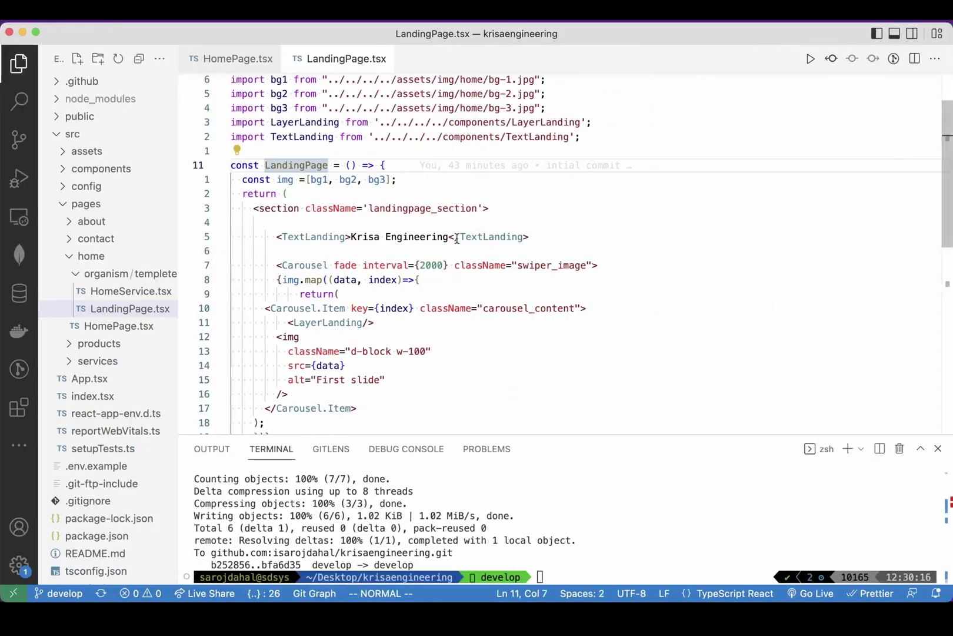
{"action": "left_click_drag", "start_coordinate": [461, 236], "coordinate": [456, 237]}
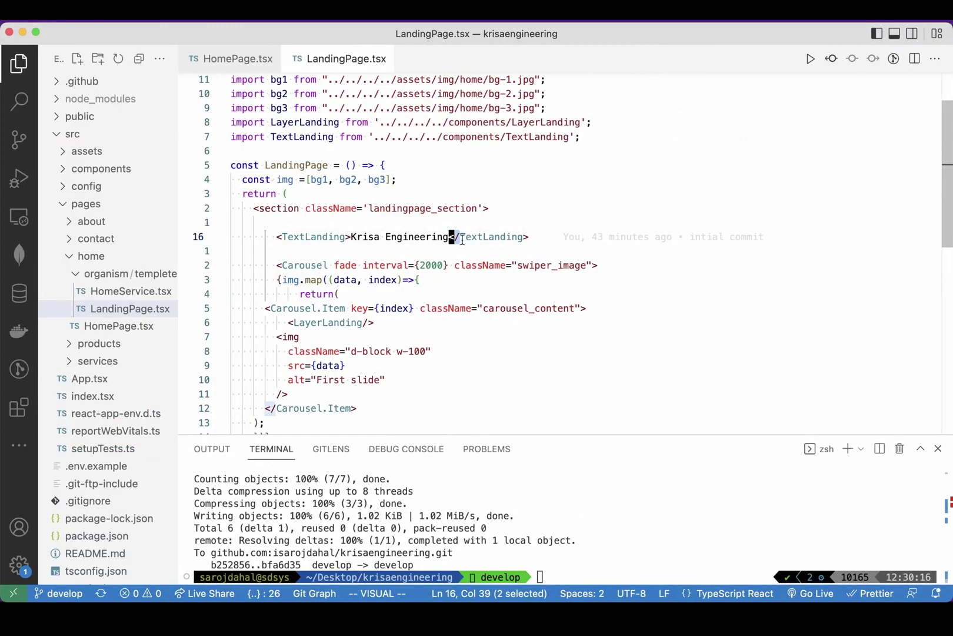
{"action": "key", "text": "Escape"}
{"action": "key", "text": "o"}
{"action": "key", "text": "Escape"}
{"action": "type", "text": "ui."}
{"action": "key", "text": "super+s"}
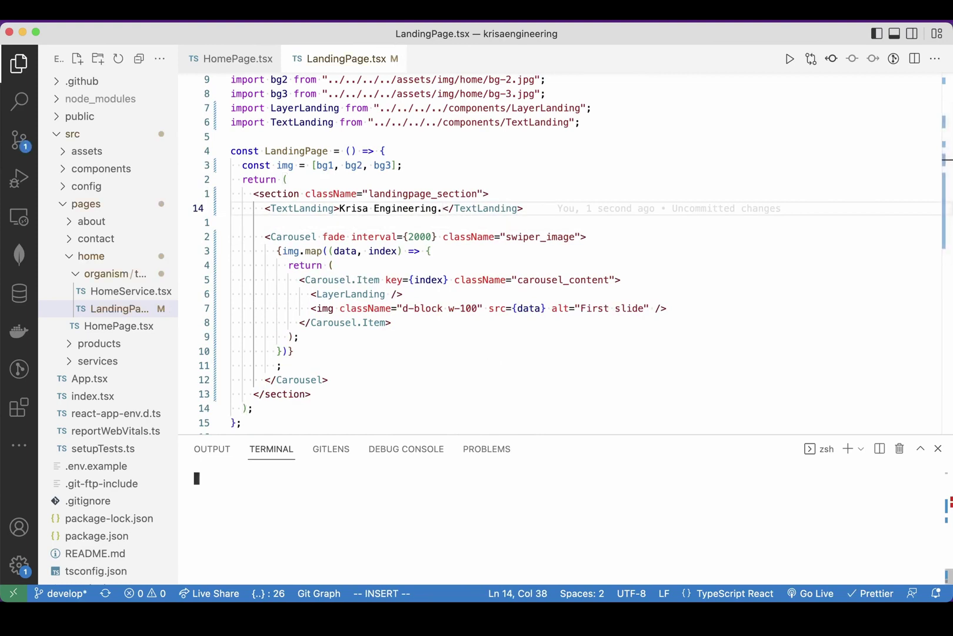
Check the git status in the terminal and commit all changes with the message ".."
{"action": "type", "text": "git s"}
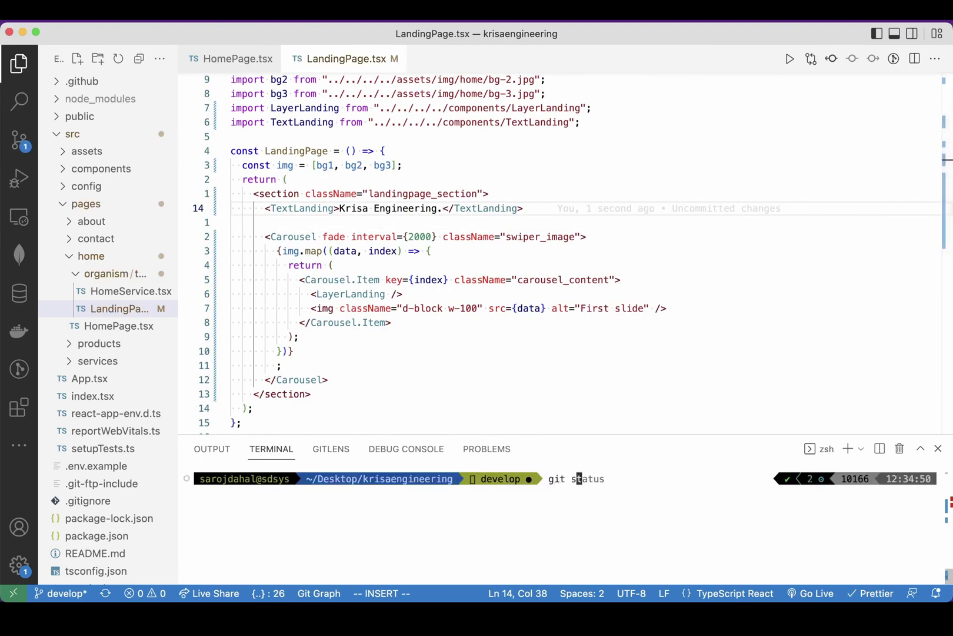
{"action": "type", "text": "tatus"}
{"action": "key", "text": "Return"}
{"action": "type", "text": "git add ."}
{"action": "key", "text": "Return"}
{"action": "type", "text": "git comm"}
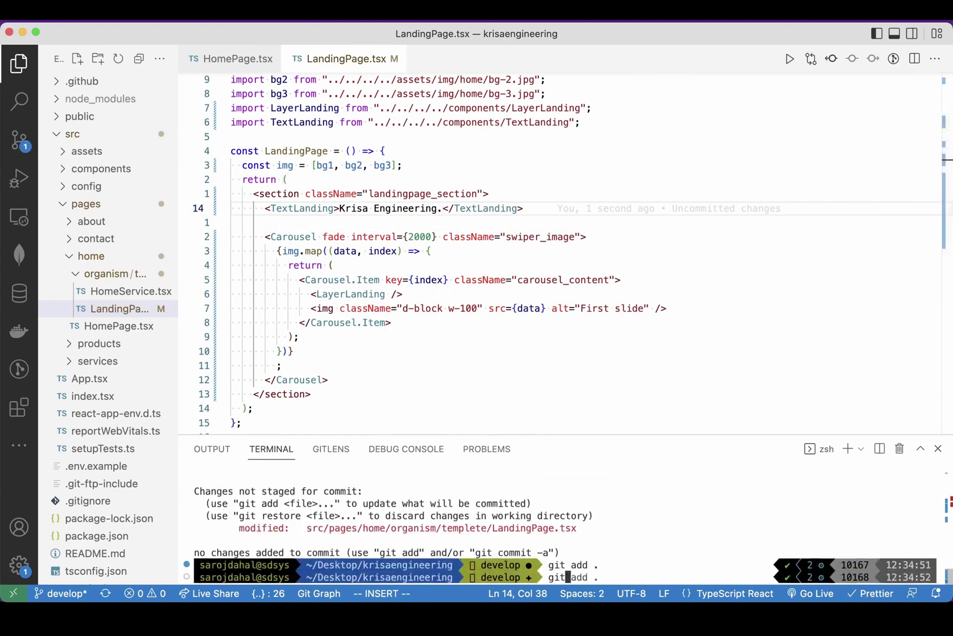
{"action": "type", "text": "it -m \"..\""}
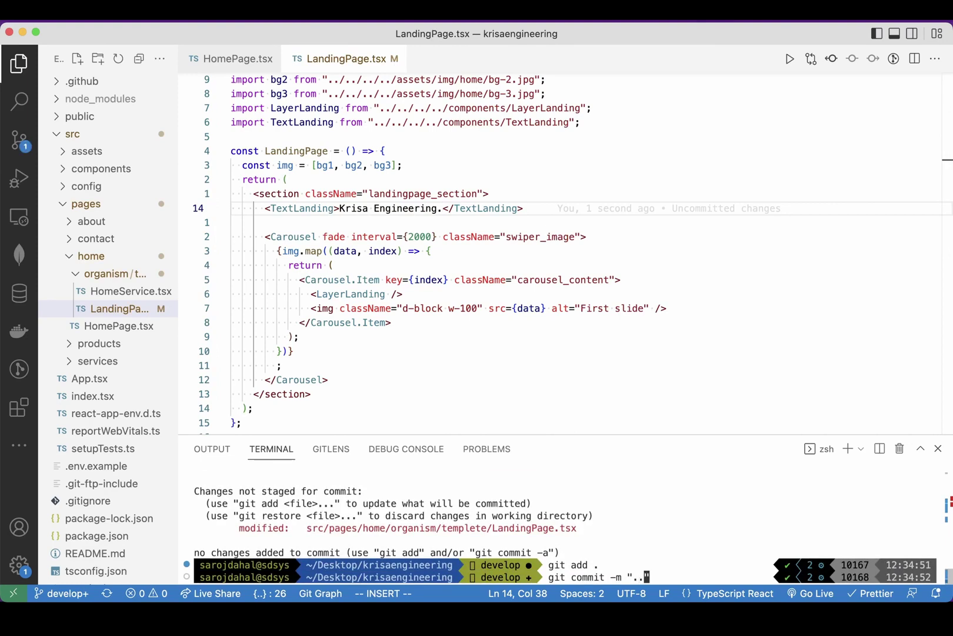
{"action": "key", "text": "Return"}
Clear the terminal and push the new commit on the develop branch with git push
{"action": "type", "text": "clear"}
{"action": "key", "text": "Return"}
{"action": "type", "text": "git push"}
{"action": "key", "text": "Return"}
{"action": "left_click", "coordinate": [530, 323]}
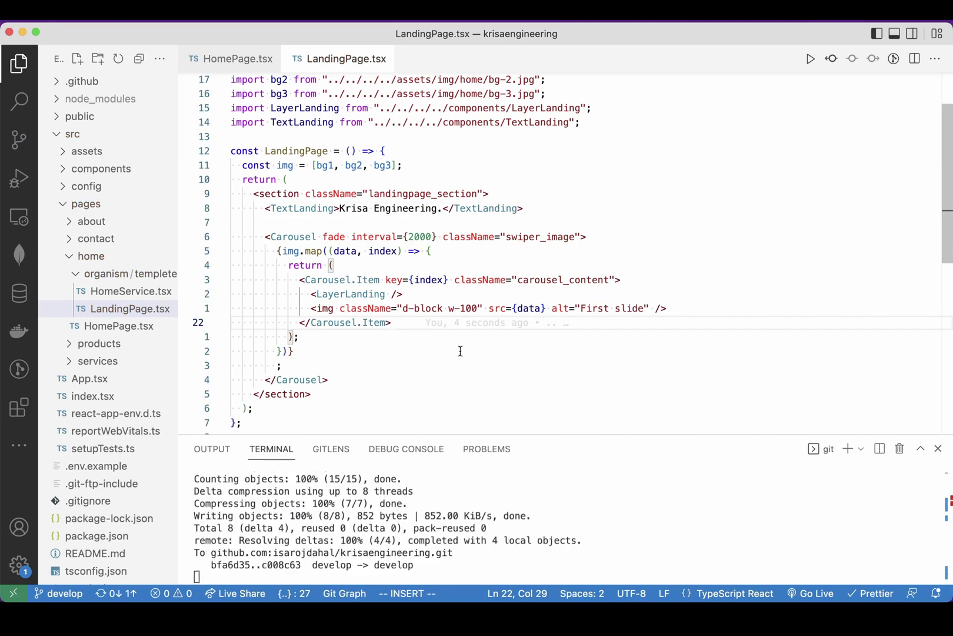
Switch to the krisaengineering repository on GitHub and create a pull request from develop into main with the default title
{"action": "key", "text": "ctrl+Left"}
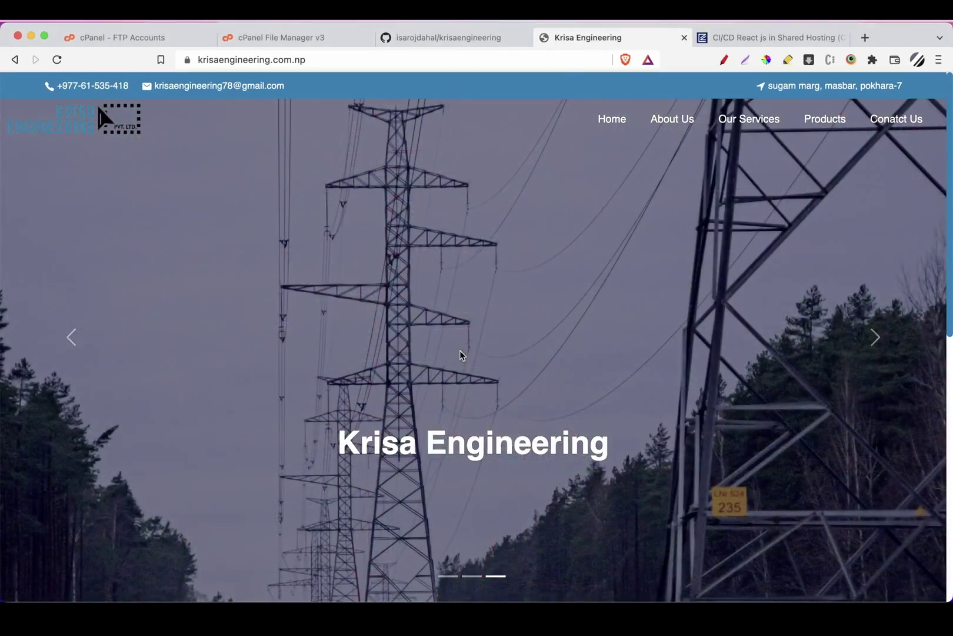
{"action": "left_click", "coordinate": [462, 42]}
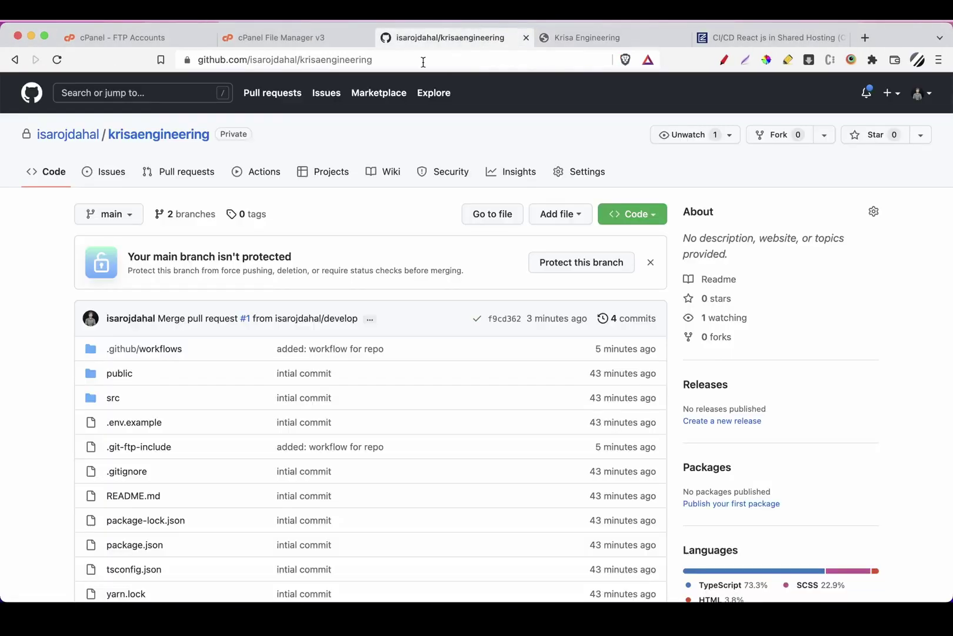
{"action": "left_click", "coordinate": [111, 214]}
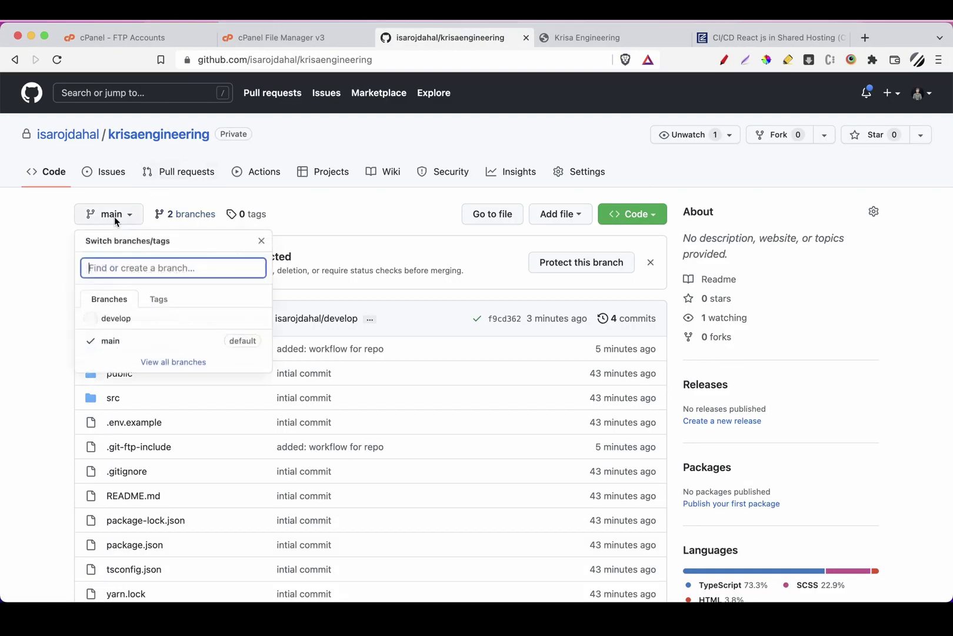
{"action": "left_click", "coordinate": [104, 319]}
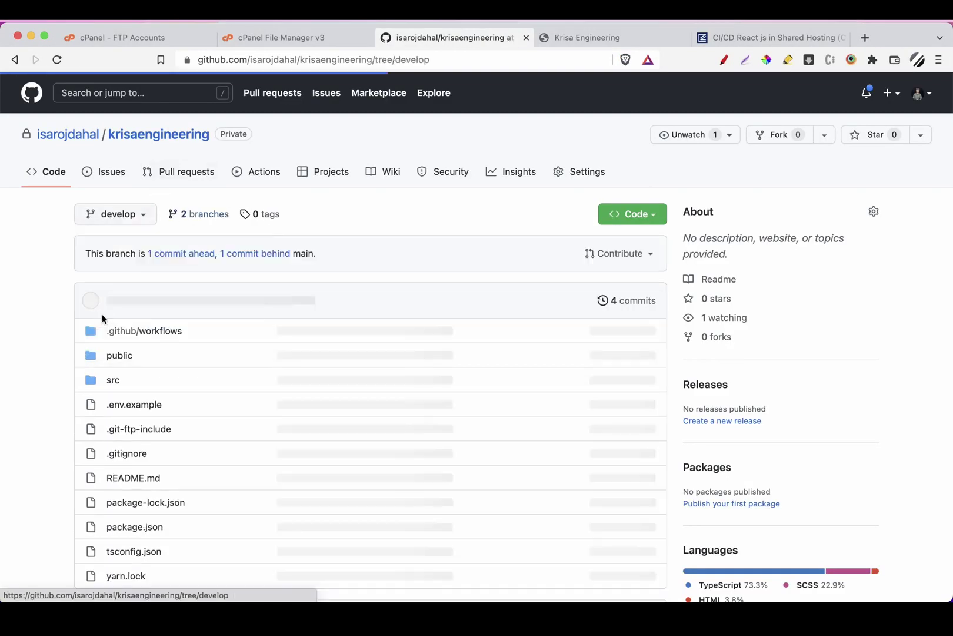
{"action": "left_click", "coordinate": [613, 255]}
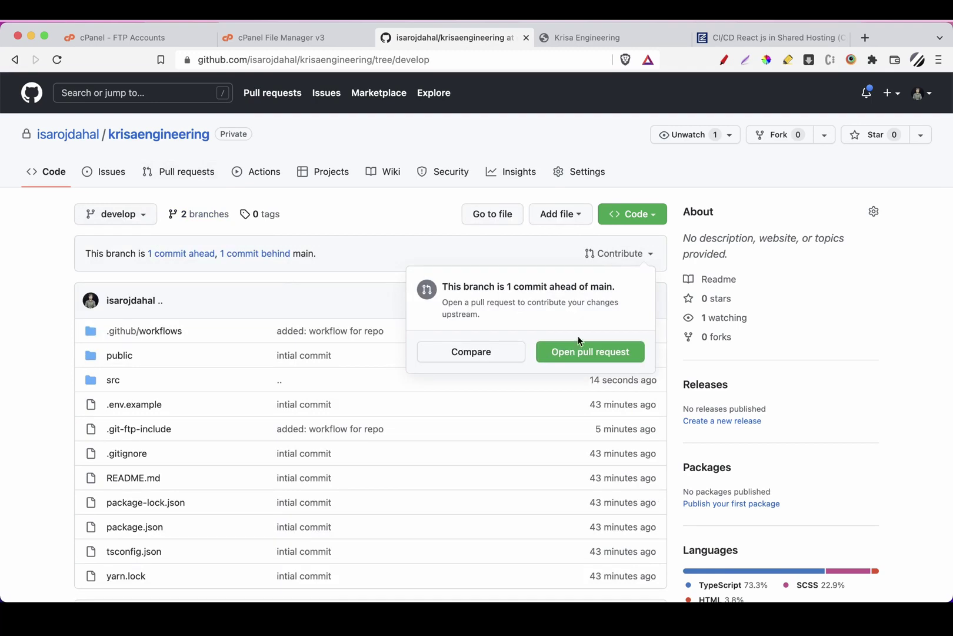
{"action": "left_click", "coordinate": [578, 350]}
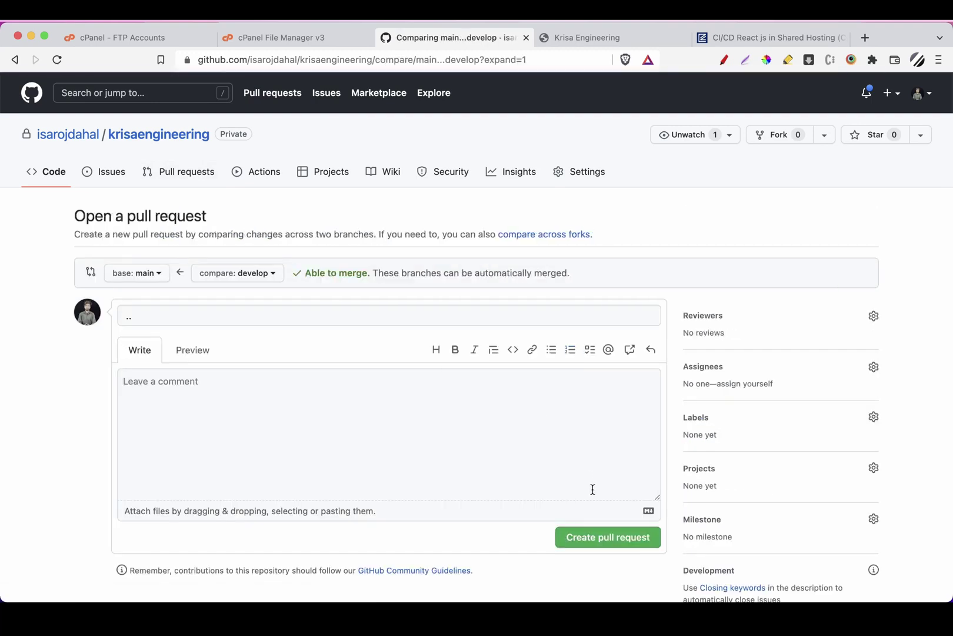
{"action": "left_click", "coordinate": [597, 539]}
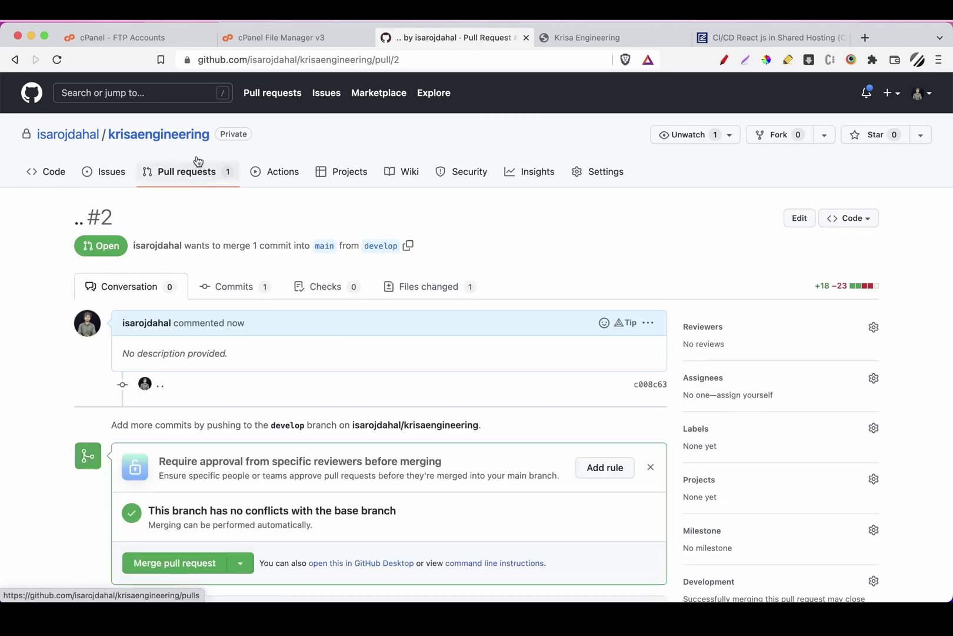
Merge pull request #2 into the main branch and confirm the merge
{"action": "scroll", "coordinate": [214, 418], "scroll_direction": "down", "scroll_amount": 1}
{"action": "scroll", "coordinate": [214, 418], "scroll_direction": "down", "scroll_amount": 3}
{"action": "left_click", "coordinate": [176, 458]}
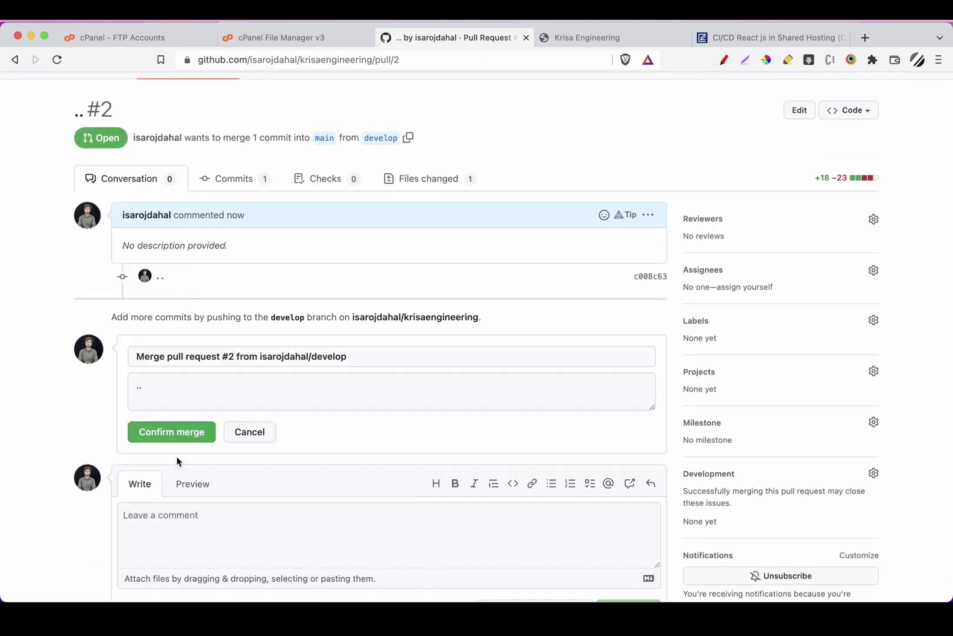
{"action": "left_click", "coordinate": [169, 435]}
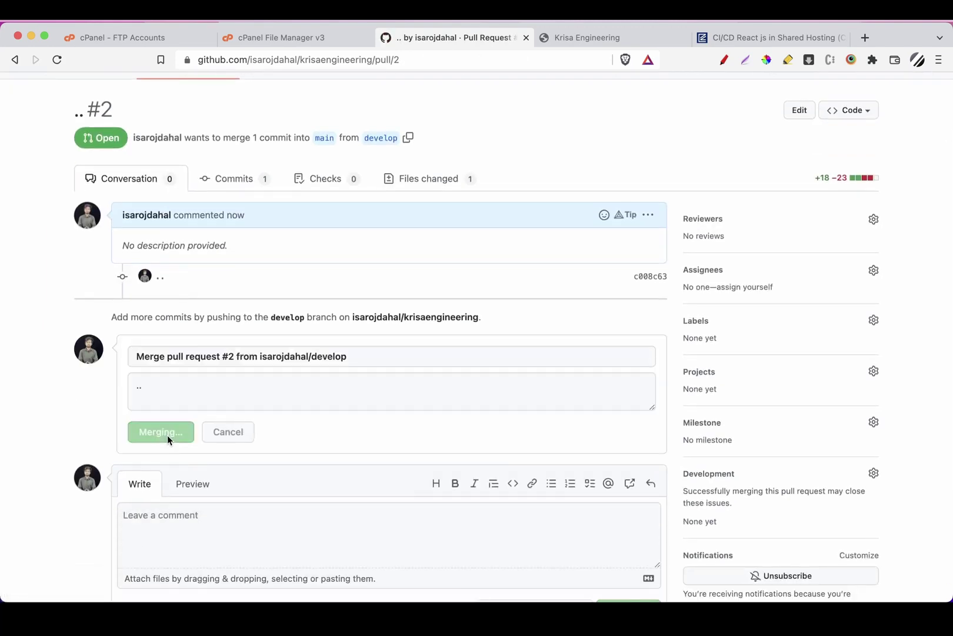
{"action": "scroll", "coordinate": [229, 275], "scroll_direction": "up", "scroll_amount": 3}
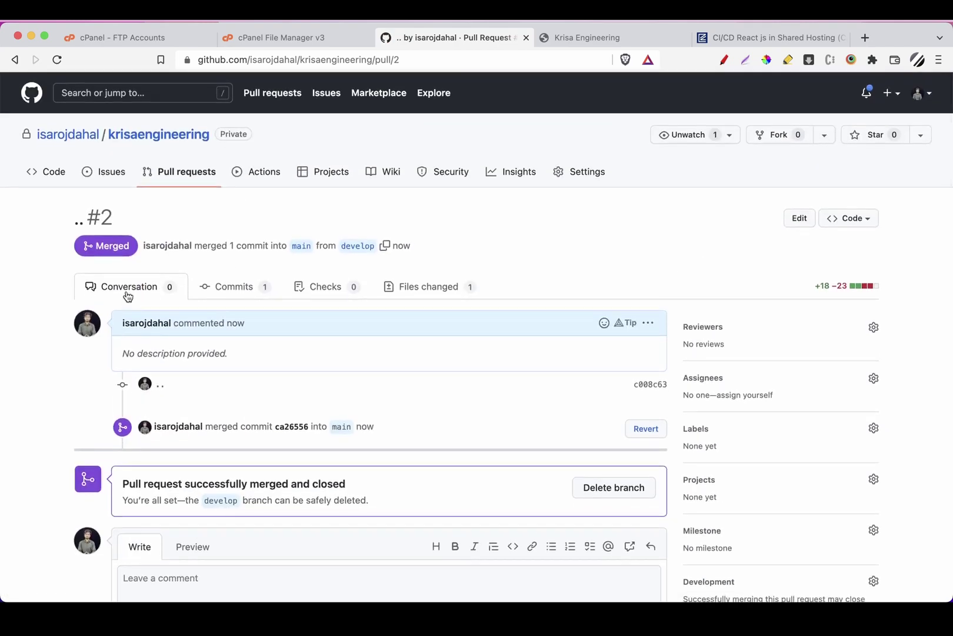
Open the build-and-deploy job log of the workflow run for the merge of pull request #2
{"action": "left_click", "coordinate": [262, 170]}
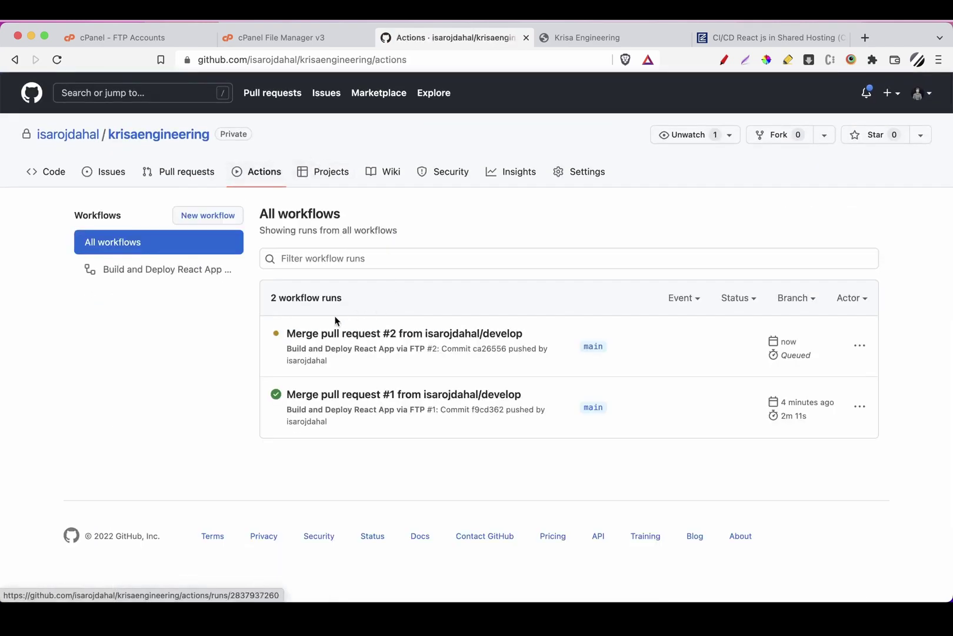
{"action": "left_click", "coordinate": [402, 332]}
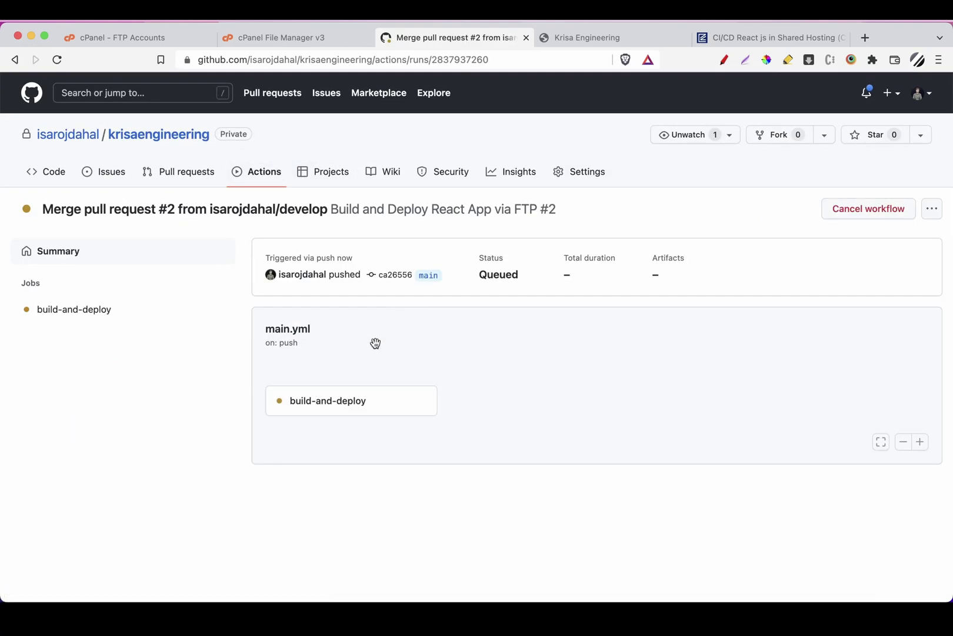
{"action": "left_click", "coordinate": [360, 408]}
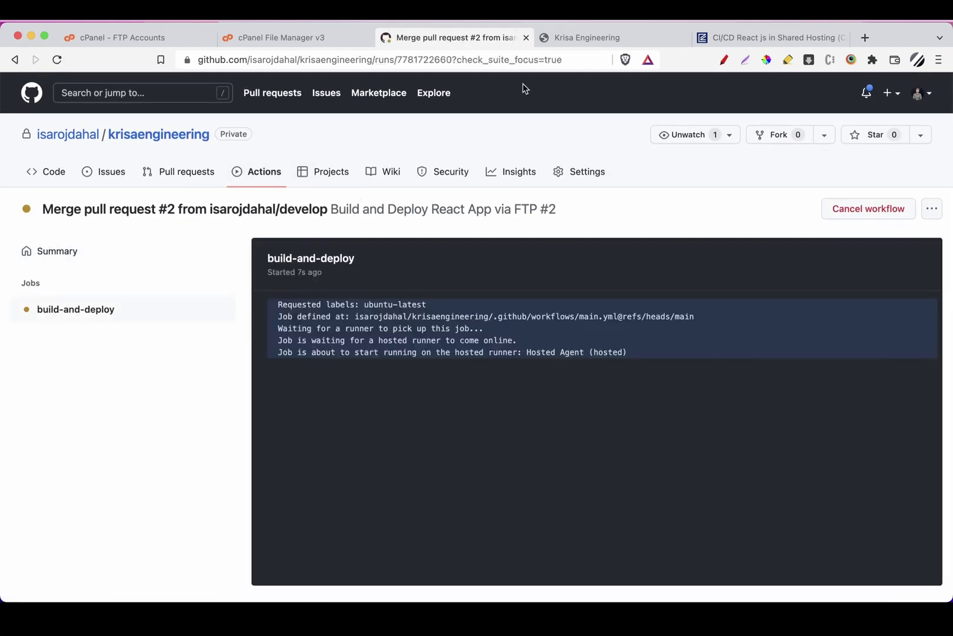
Examine the running build-and-deploy log and compare it with the home page heading on the live Krisa Engineering site
{"action": "left_click", "coordinate": [578, 39]}
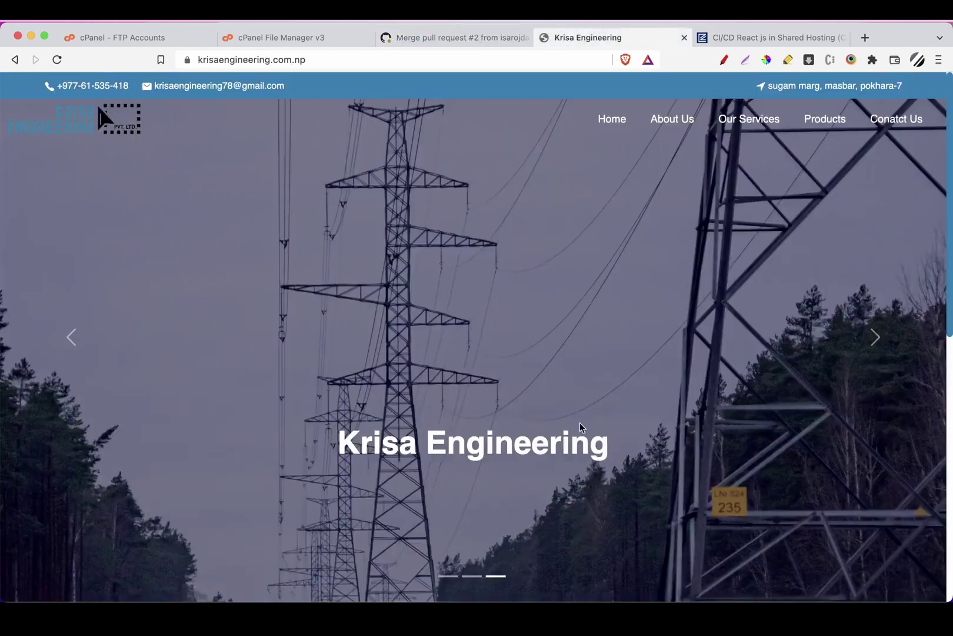
{"action": "left_click", "coordinate": [447, 37]}
{"action": "scroll", "coordinate": [423, 401], "scroll_direction": "down", "scroll_amount": 2}
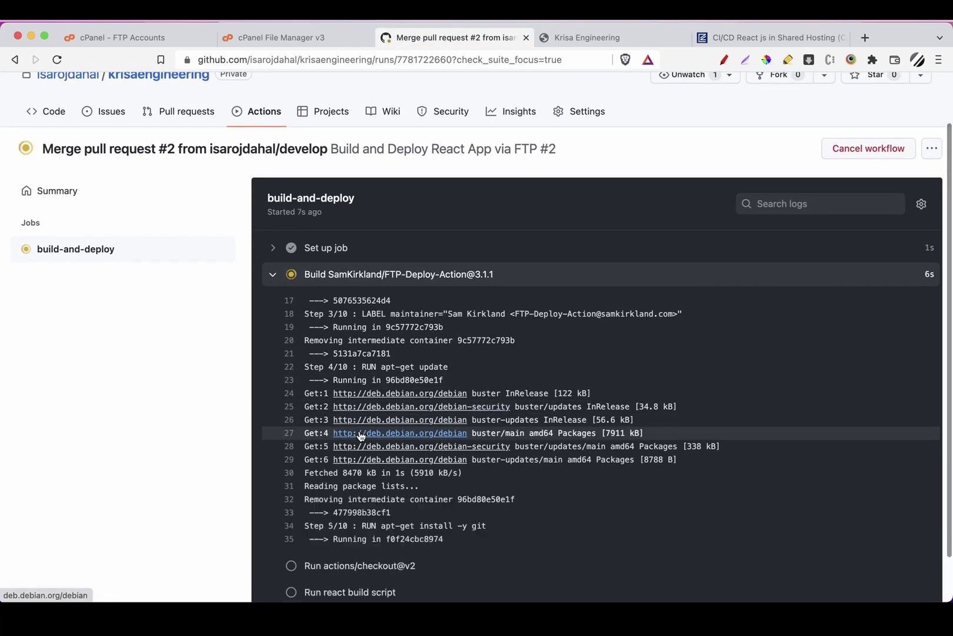
{"action": "scroll", "coordinate": [360, 435], "scroll_direction": "down", "scroll_amount": 5}
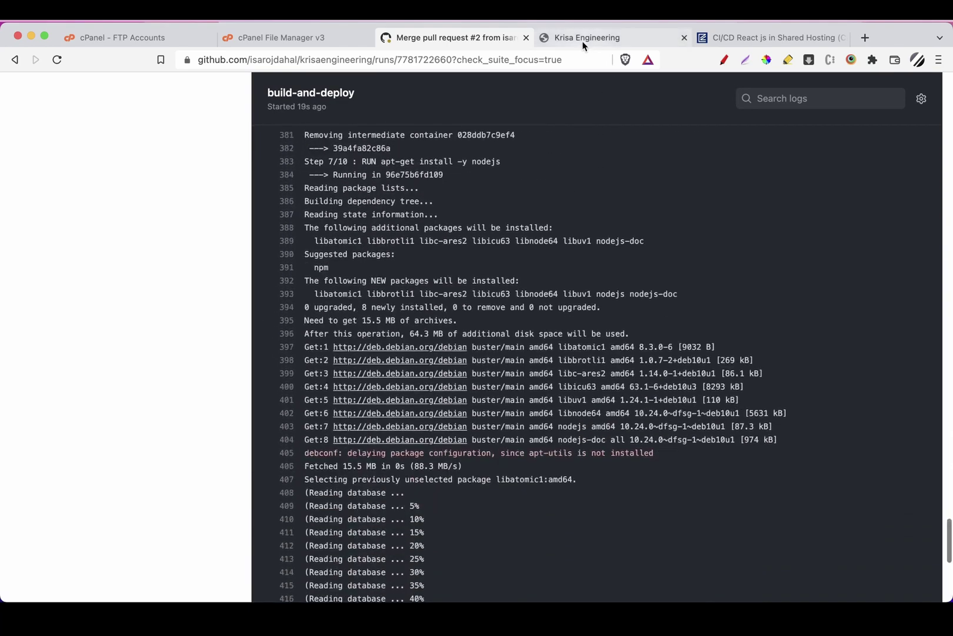
{"action": "left_click", "coordinate": [607, 41]}
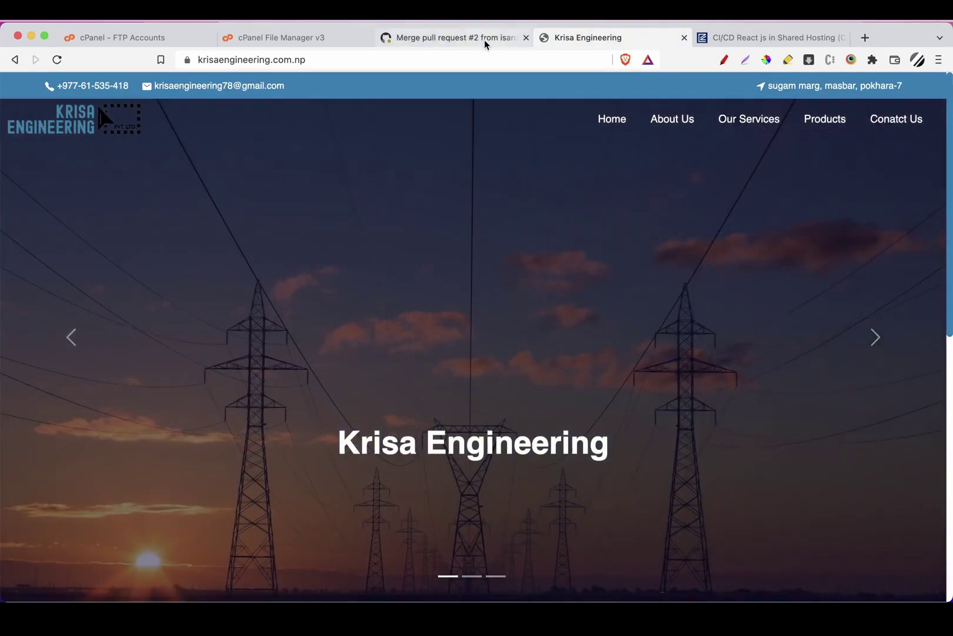
{"action": "left_click", "coordinate": [484, 39]}
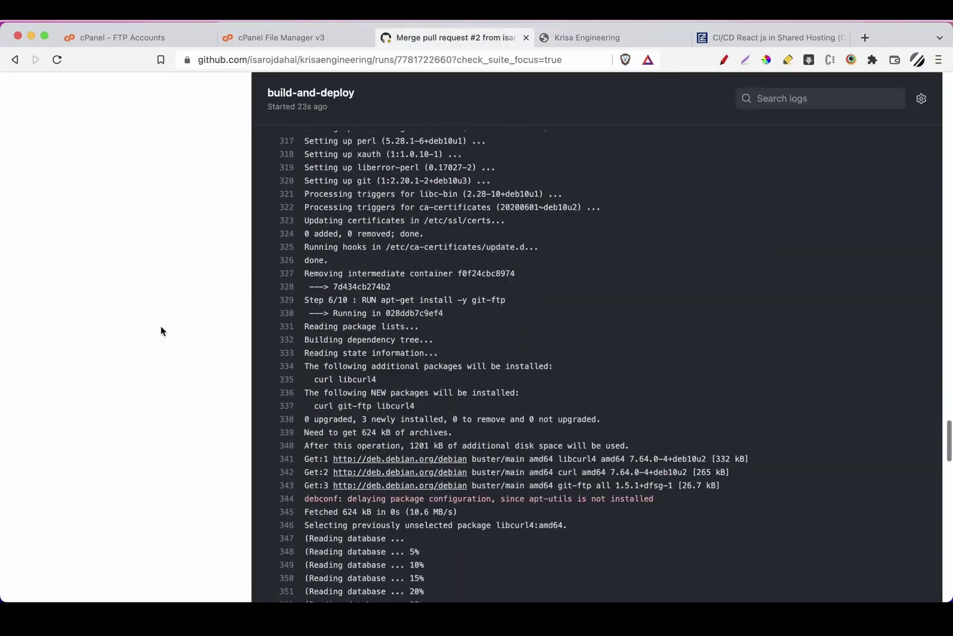
Switch to VS Code, collapse the project folders and open main.yml in .github/workflows to review the deployment workflow
{"action": "key", "text": "super+Tab"}
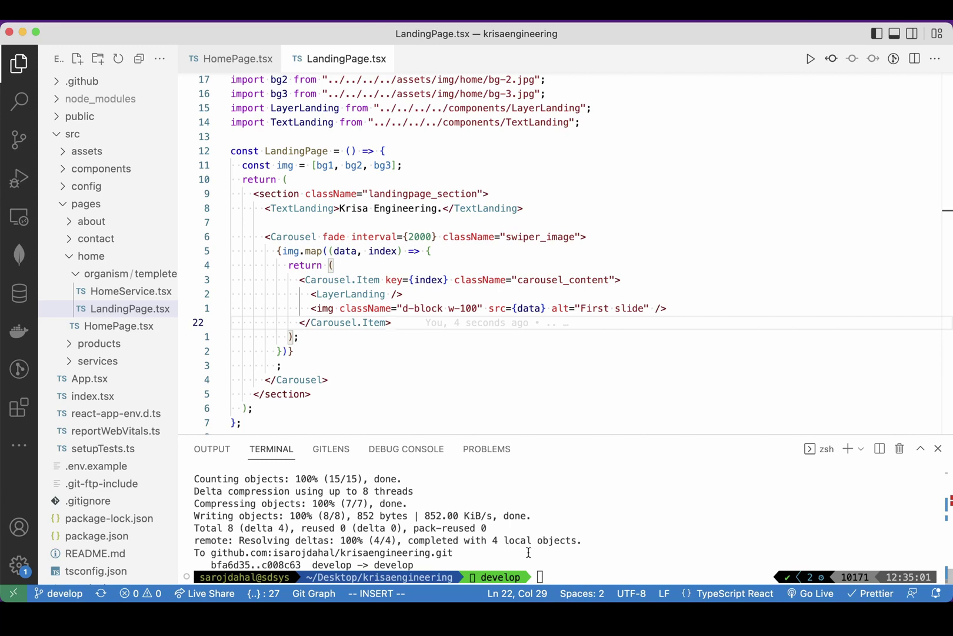
{"action": "left_click_drag", "start_coordinate": [528, 552], "coordinate": [521, 516]}
{"action": "double_click", "coordinate": [524, 516]}
{"action": "left_click", "coordinate": [505, 517]}
{"action": "left_click", "coordinate": [139, 60]}
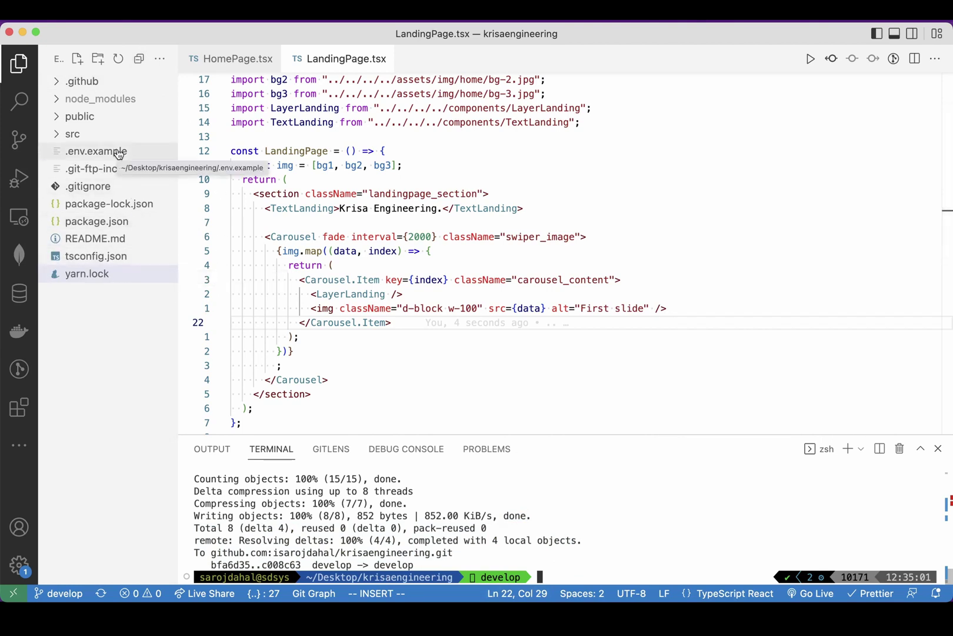
{"action": "left_click", "coordinate": [113, 83]}
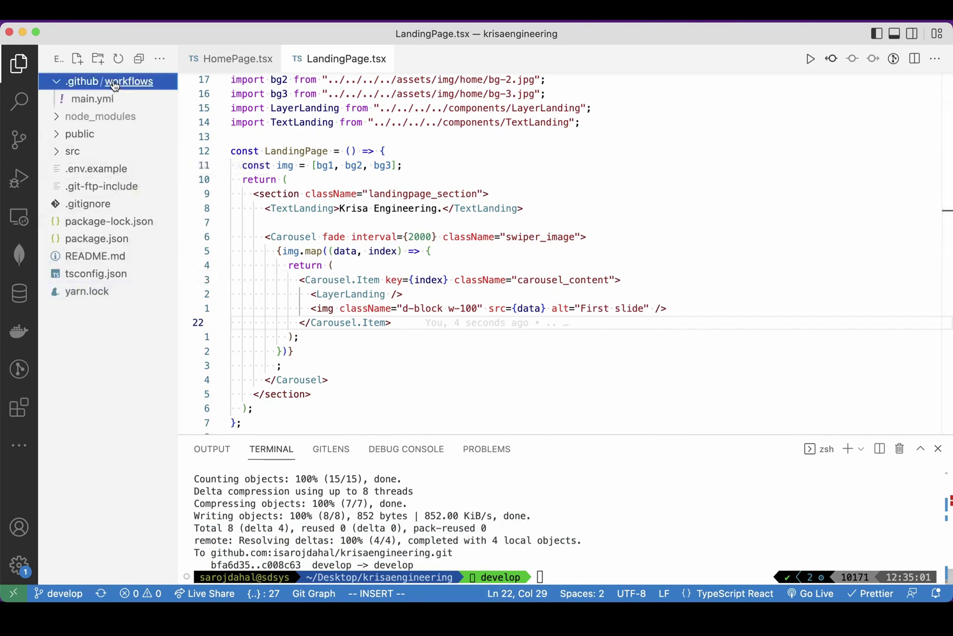
{"action": "left_click", "coordinate": [106, 105]}
{"action": "scroll", "coordinate": [377, 247], "scroll_direction": "down", "scroll_amount": 2}
{"action": "left_click_drag", "start_coordinate": [261, 140], "coordinate": [319, 198]}
Switch back to the browser, check the react build script's progress and look over the live site's home page
{"action": "key", "text": "ctrl+Left"}
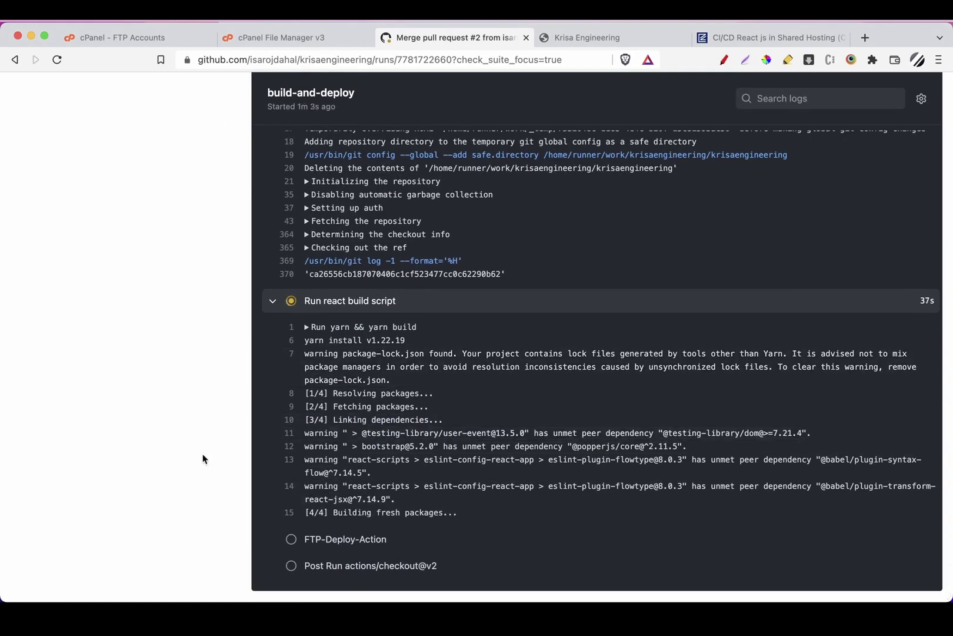
{"action": "left_click", "coordinate": [568, 33]}
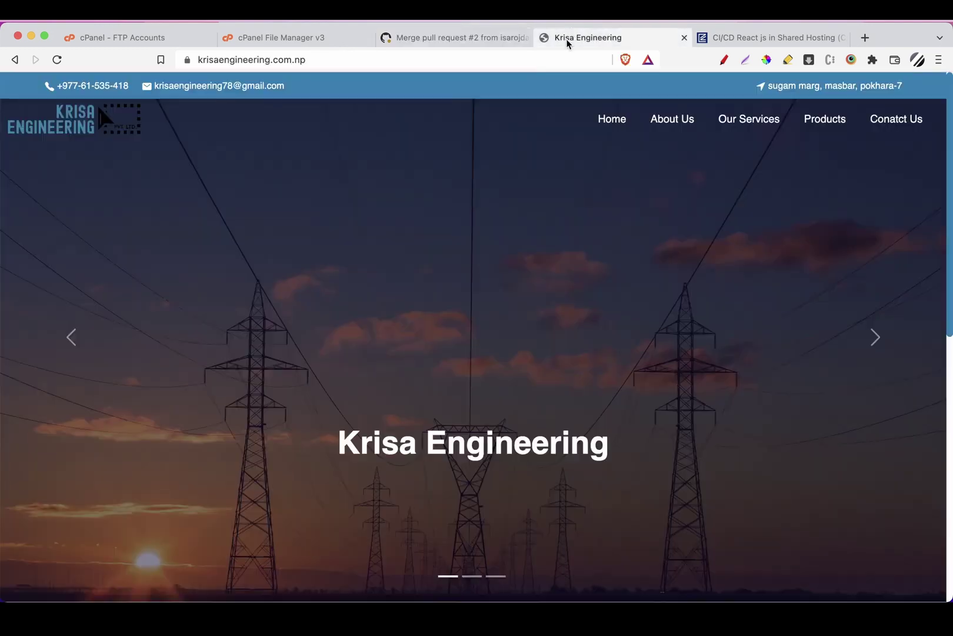
{"action": "scroll", "coordinate": [436, 447], "scroll_direction": "down", "scroll_amount": 5}
{"action": "scroll", "coordinate": [434, 356], "scroll_direction": "up", "scroll_amount": 3}
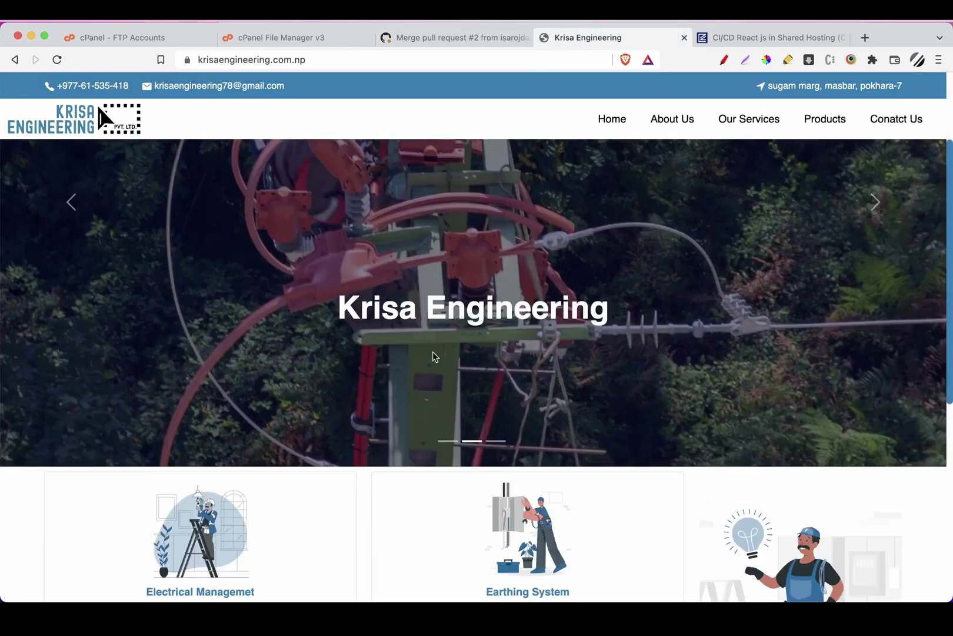
Check the status of all build-and-deploy job steps on GitHub and reload krisaengineering.com.np to check the deployed heading
{"action": "left_click", "coordinate": [468, 41]}
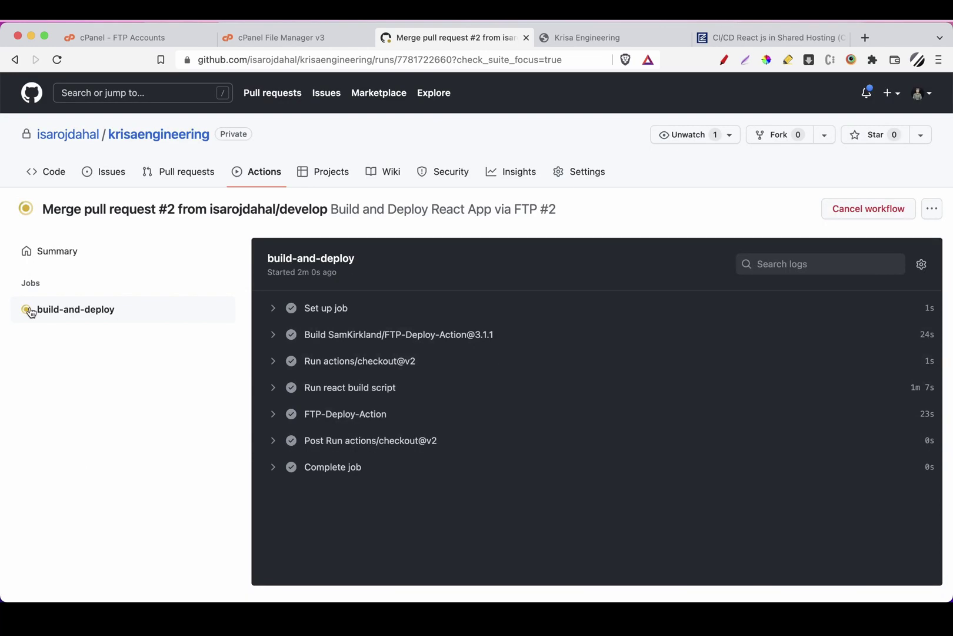
{"action": "left_click", "coordinate": [602, 40]}
{"action": "key", "text": "super+r"}
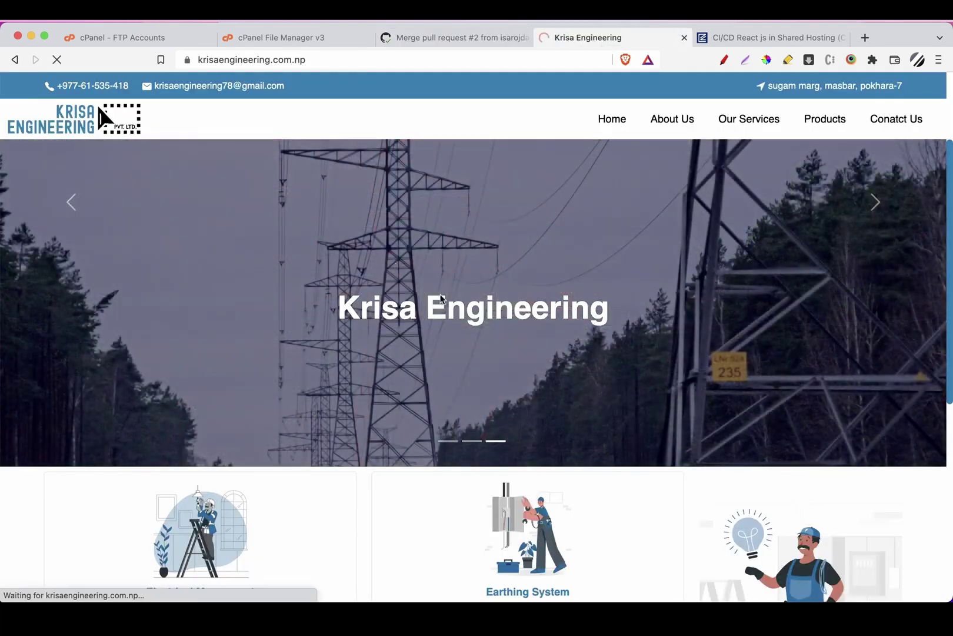